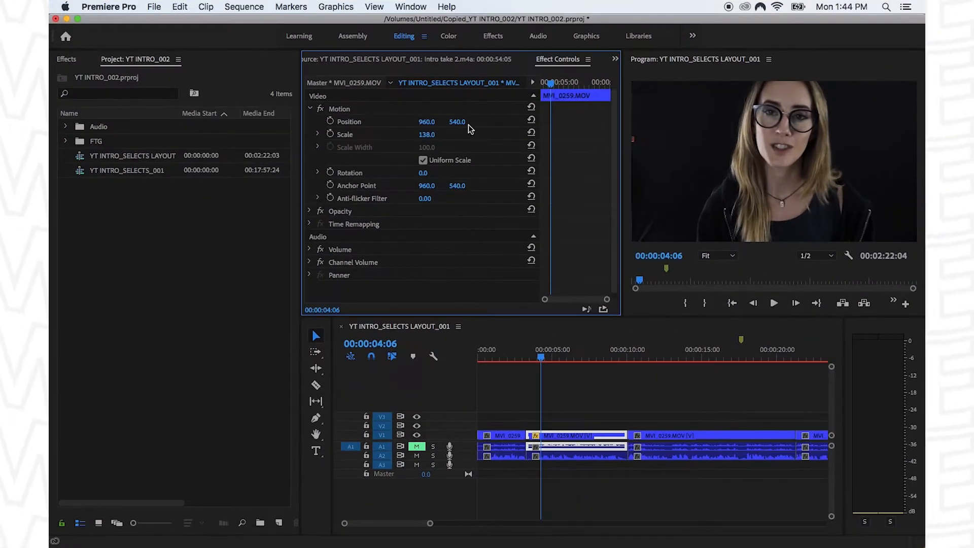
- Scale the second clip to 152 and reposition it to 903.8, 769.1 for a tighter framing of the face
drag(469, 125, 420, 125)
drag(766, 153, 752, 154)
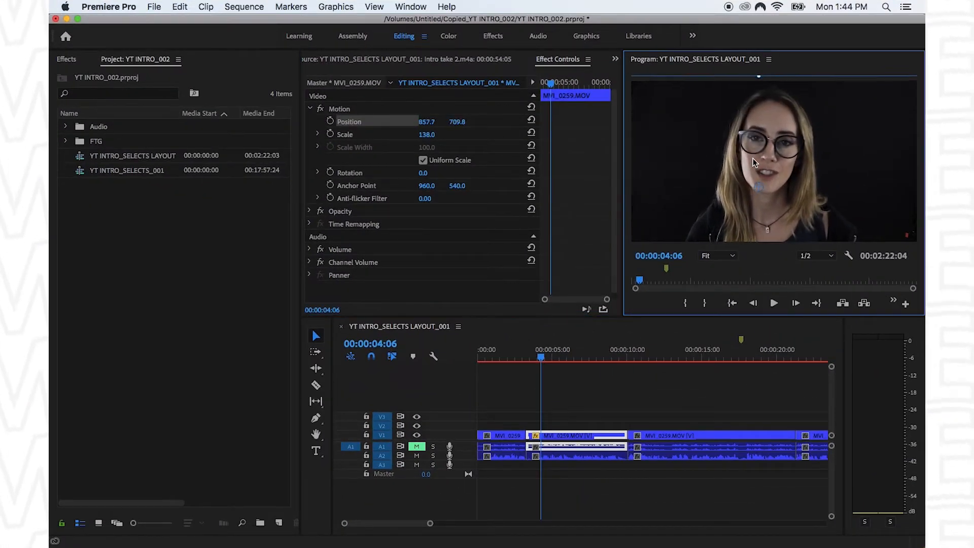
click(430, 144)
drag(459, 123, 433, 139)
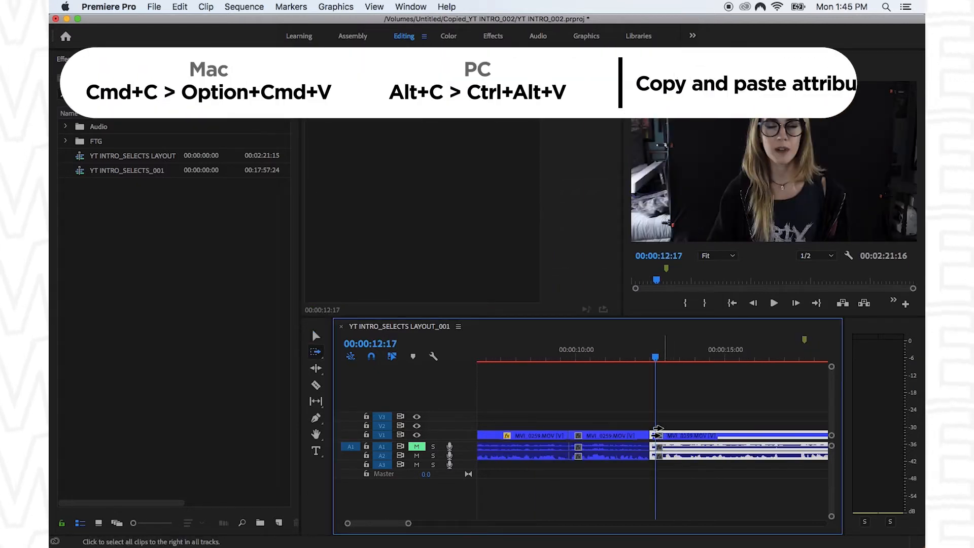
- Copy the enlarged clip starting at about 3 seconds as the source for its attributes
key(minus)
key(v)
click(598, 404)
click(565, 441)
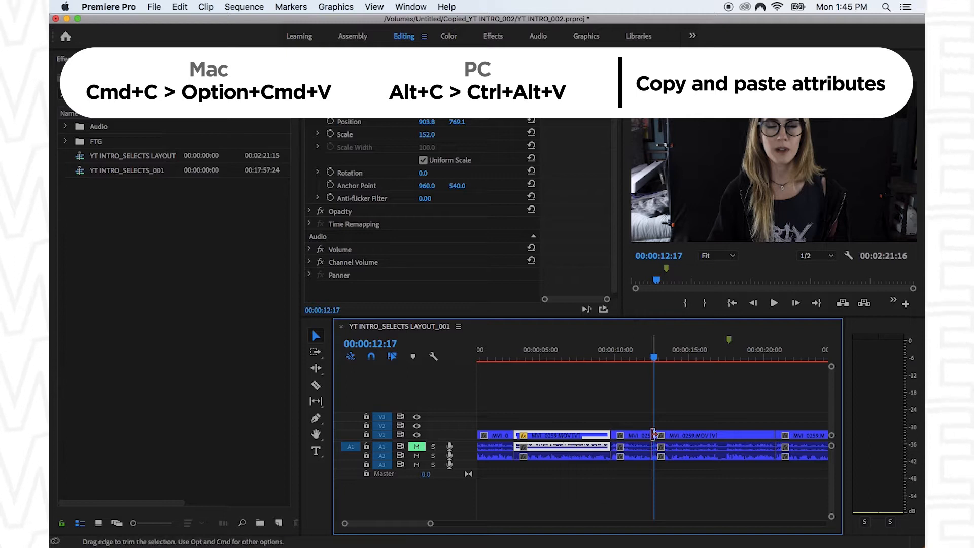
- Play the sequence onward and split the clip at about 17 seconds
click(751, 411)
key(space)
key(equal)
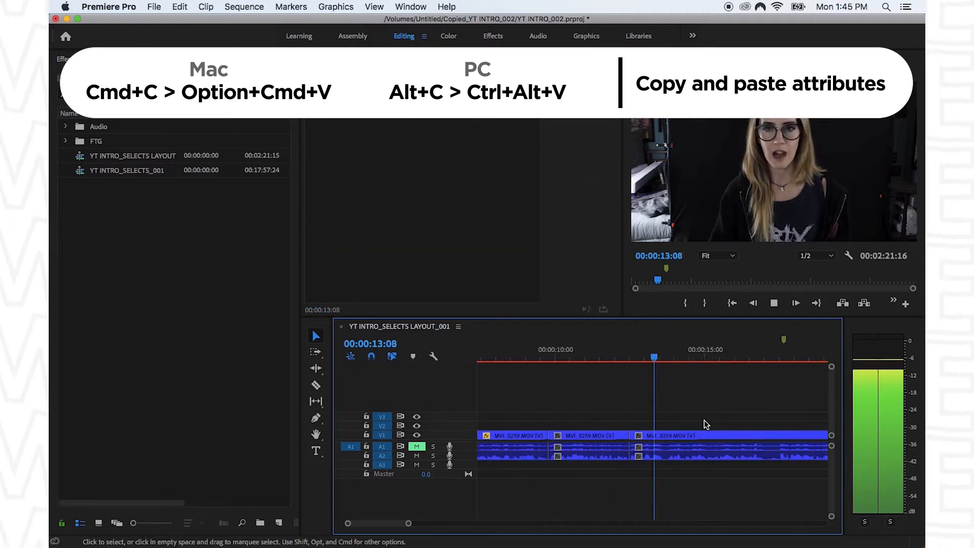
key(c)
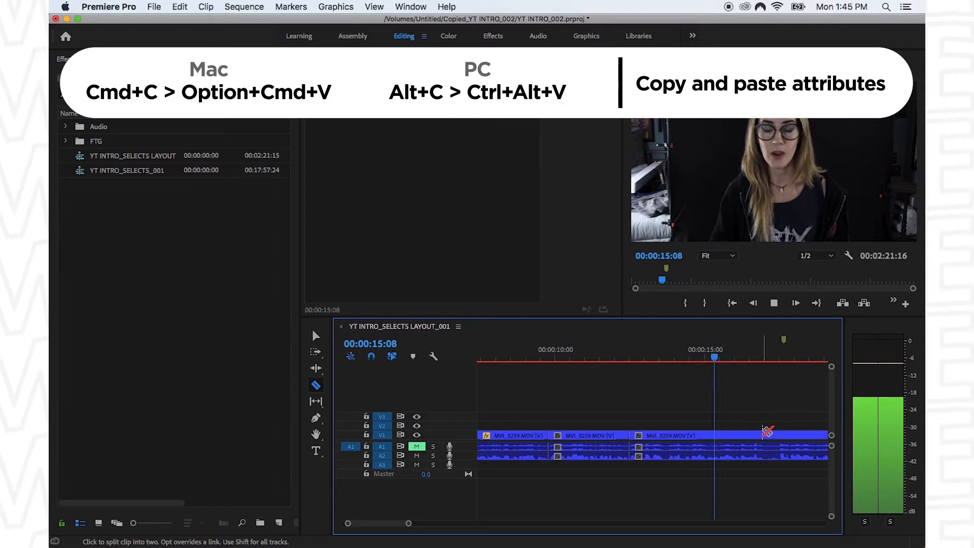
click(765, 435)
key(v)
- Paste the copied motion, opacity, time remapping and audio attributes onto the clip ending at about 17 seconds
click(691, 435)
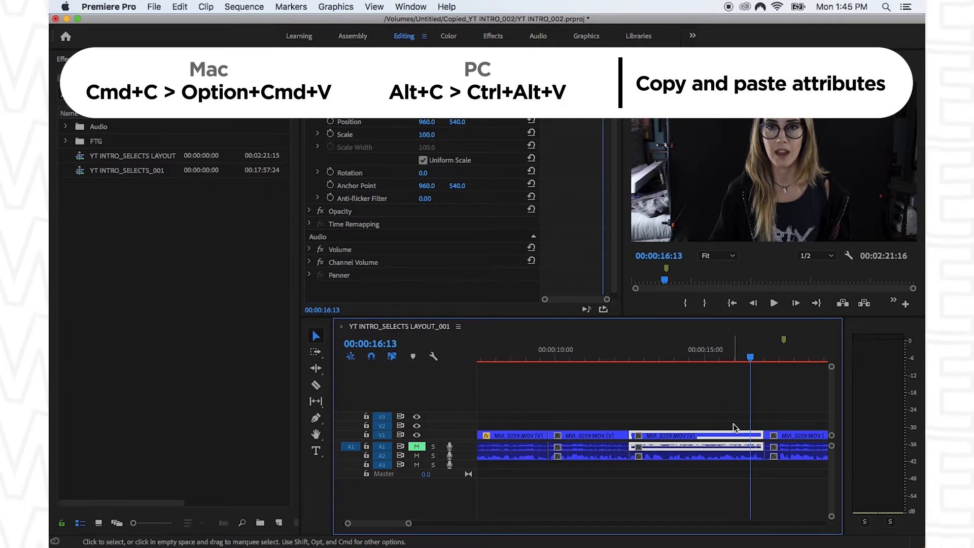
key(alt+super+v)
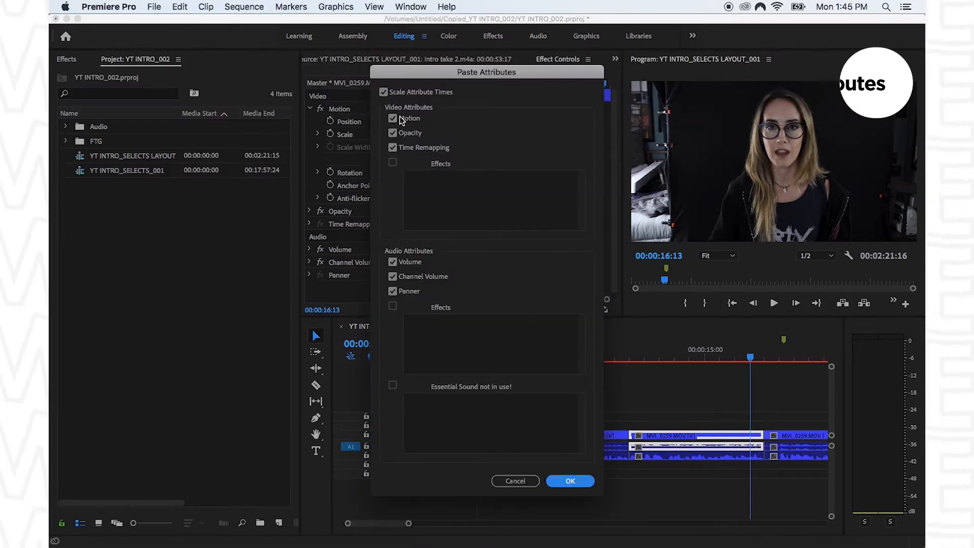
click(564, 481)
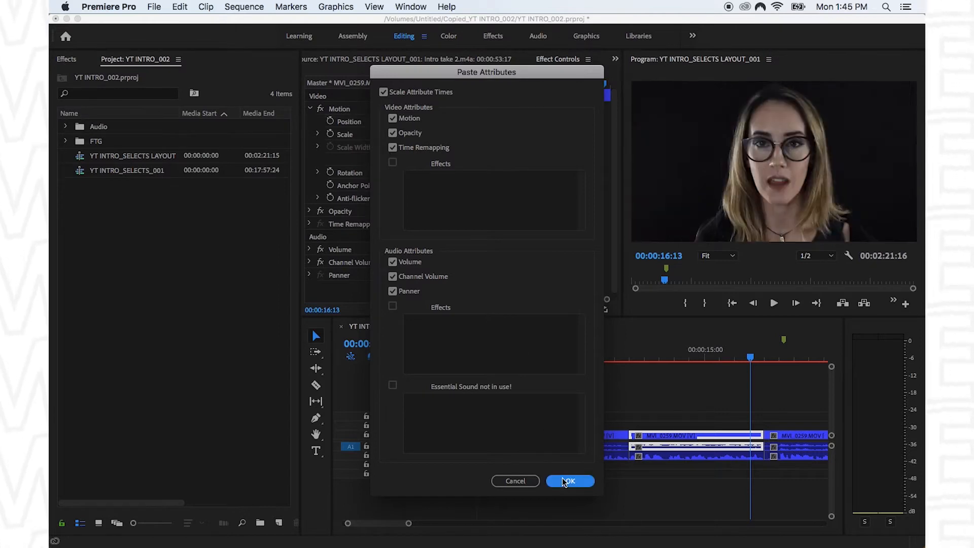
click(793, 398)
scroll(792, 403, right, 5)
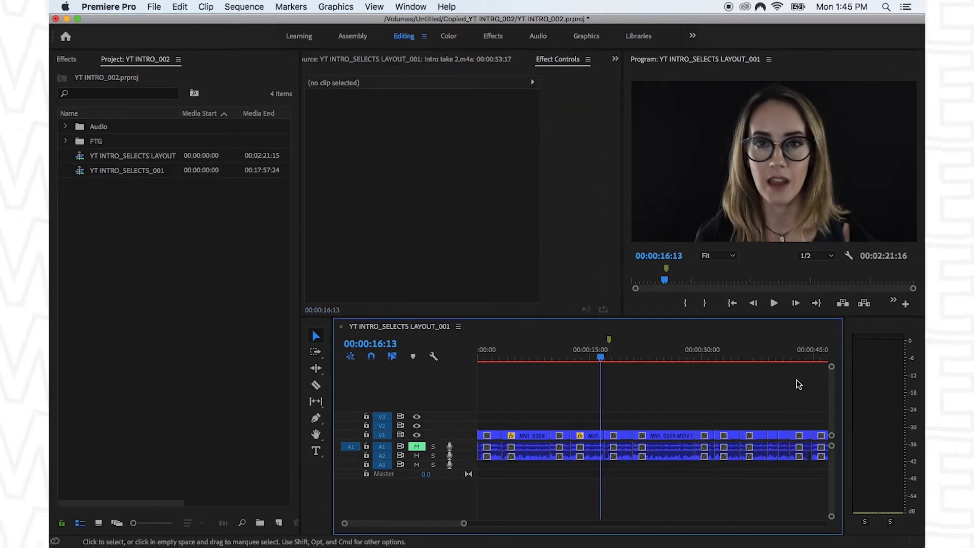
- Play on and move the edit point near 17 seconds to about 17.5 seconds with a rolling edit
key(space)
key(equal)
key(n)
key(v)
key(minus)
key(minus)
key(minus)
- Split the clip starting at about 21 seconds near 25 seconds and paste the copied attributes onto its first part
click(686, 435)
key(equal)
key(equal)
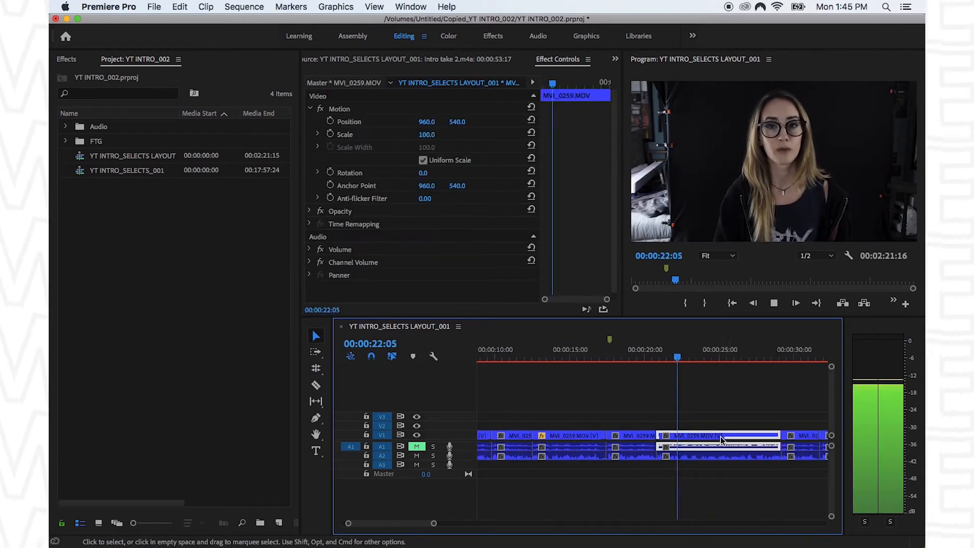
key(minus)
key(minus)
key(equal)
key(equal)
click(728, 397)
key(equal)
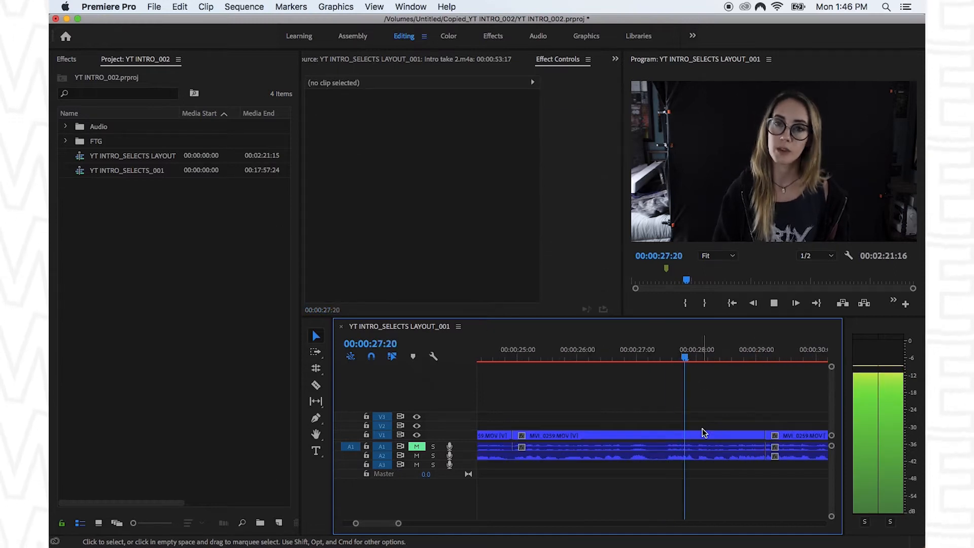
- Split the following clip at about 27.5 seconds and paste the copied attributes onto its last part
key(space)
key(c)
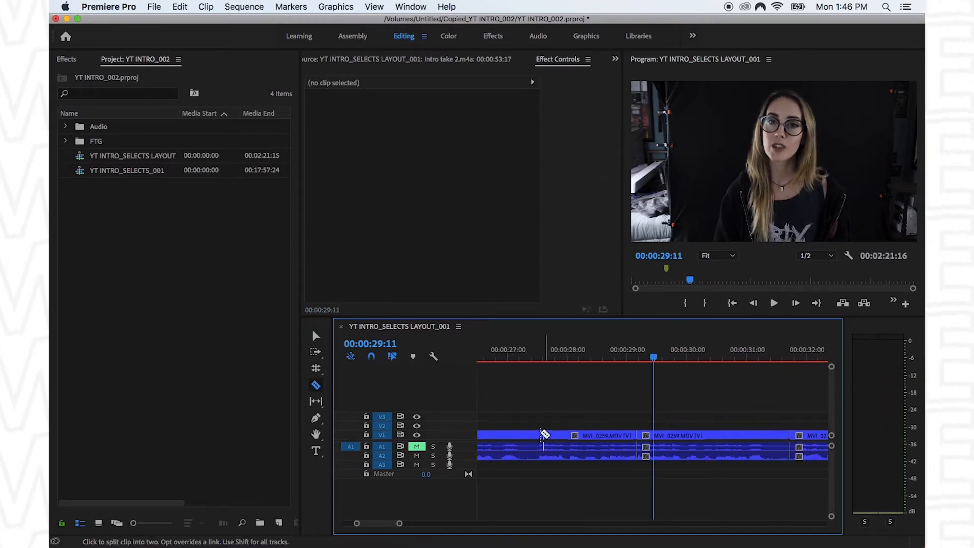
key(v)
click(581, 435)
key(super+alt+v)
key(Return)
key(space)
key(minus)
key(minus)
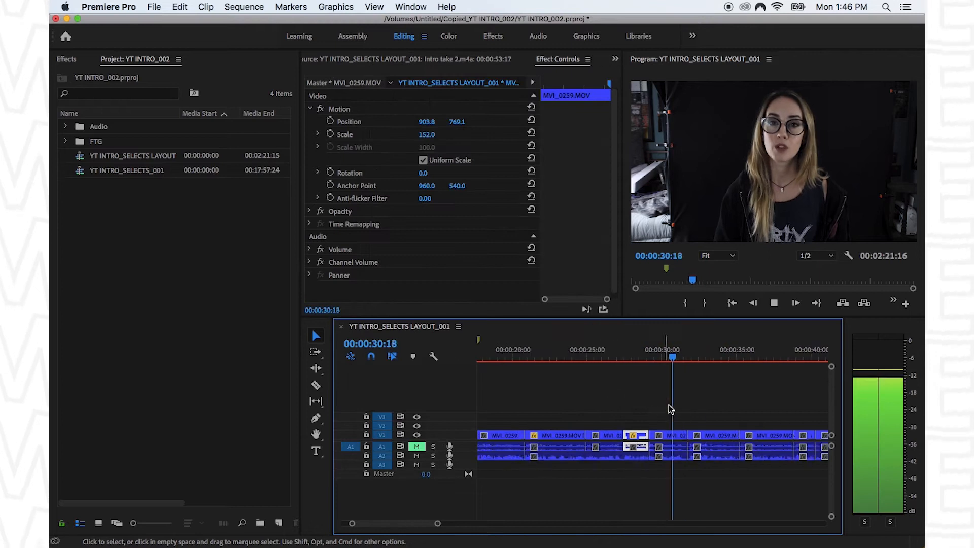
- Play on and paste the copied attributes onto the clip starting at about 35 seconds
click(702, 402)
key(equal)
click(793, 435)
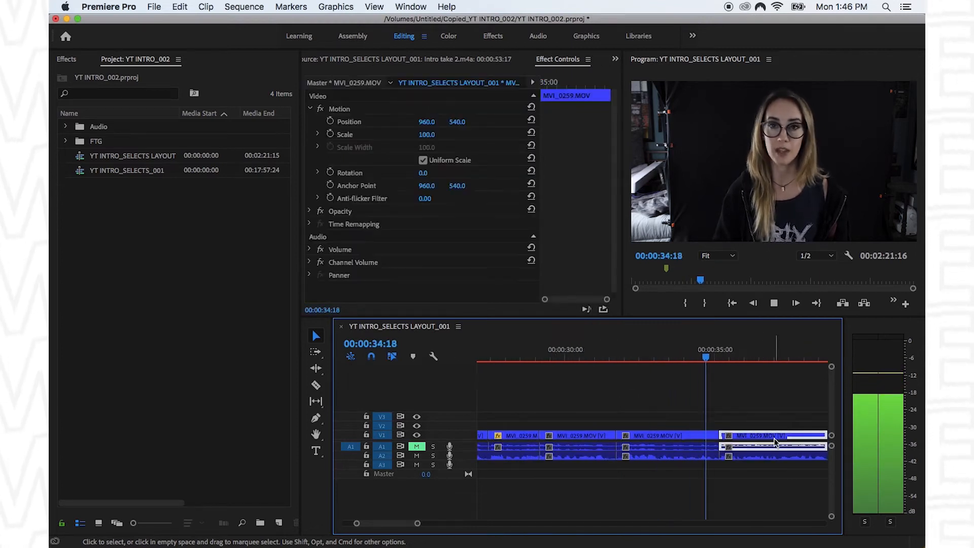
click(753, 394)
- Add a marker at the start of the enlarged clip near 35 seconds
key(minus)
key(Up)
key(m)
key(equal)
- Disable the marked clip running from about 35 to 39 seconds
click(697, 433)
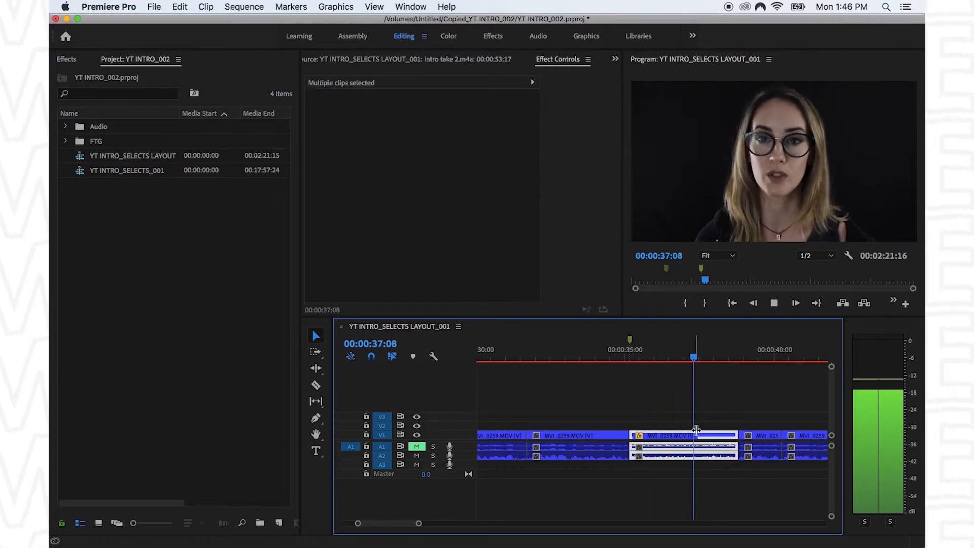
key(shift+e)
key(Escape)
click(684, 402)
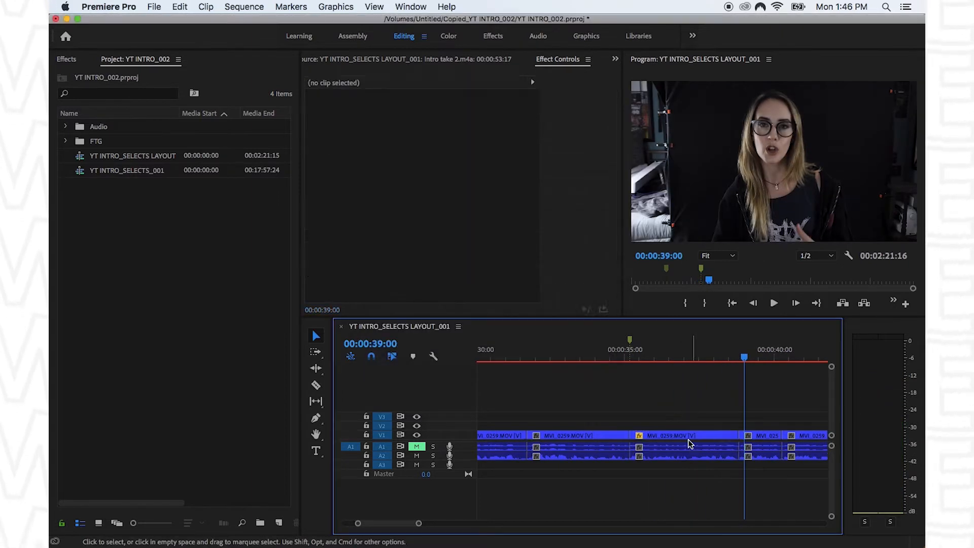
right_click(690, 444)
click(705, 424)
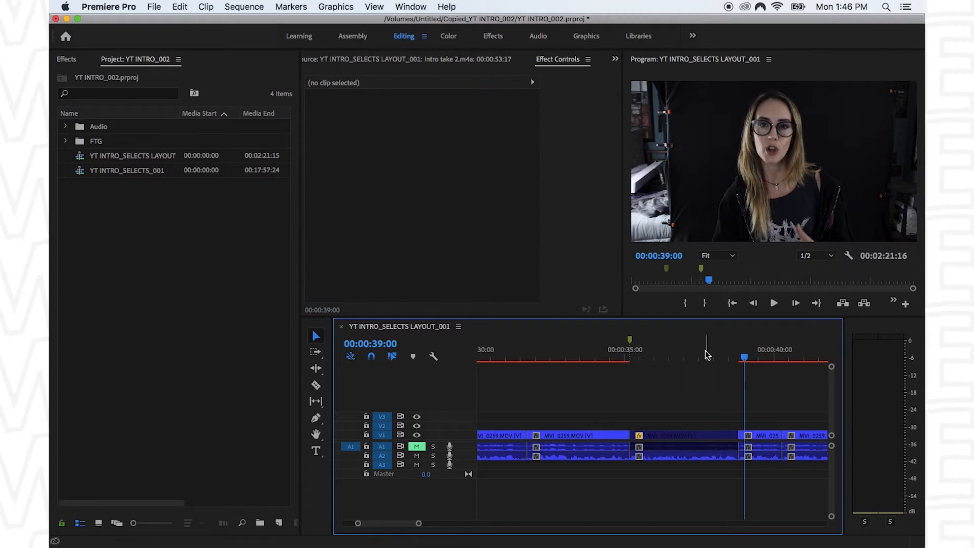
- Play through the disabled section and paste the copied attributes onto the short clip starting at about 40 seconds
click(708, 355)
key(space)
click(633, 355)
key(space)
key(space)
click(669, 438)
key(alt+super+v)
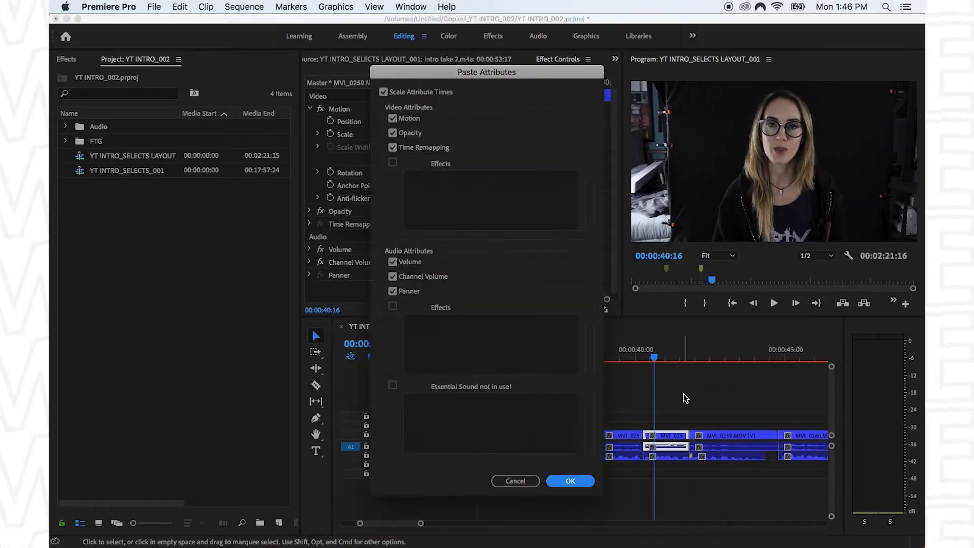
key(Return)
click(736, 403)
- Select all clips from about 45 seconds onward and shift them earlier to tighten the gap before them
key(space)
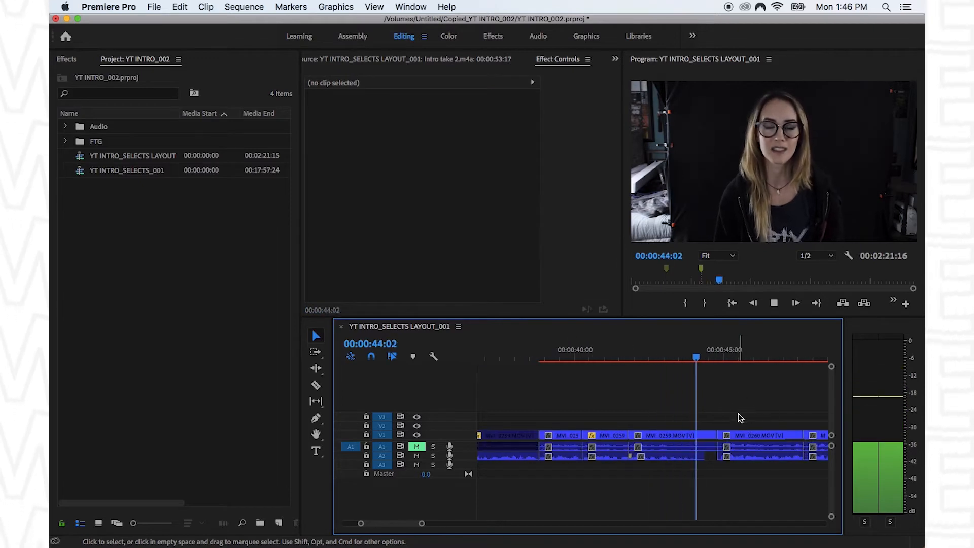
key(a)
click(704, 402)
key(space)
drag(725, 435, 701, 453)
- Replay the section around the tightened cut several times to examine the pacing of the transition
click(689, 356)
key(space)
key(space)
click(672, 357)
key(space)
key(space)
click(752, 406)
click(684, 357)
key(space)
key(space)
click(681, 357)
key(space)
- Paste the copied attributes onto the MVI_0260 clip running from about 47 to 52 seconds
key(v)
key(minus)
click(711, 436)
key(super+alt+v)
key(Return)
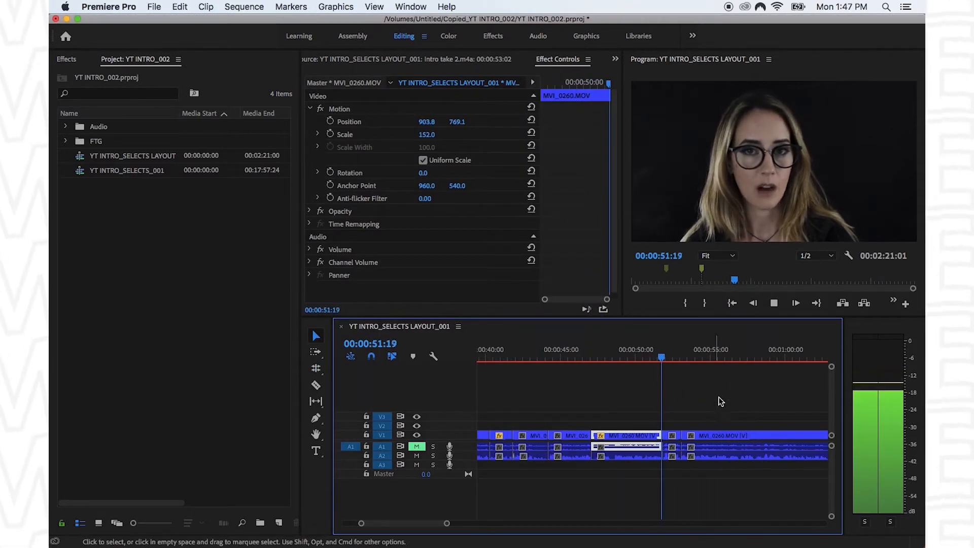
- Play on and paste the copied attributes onto the MVI_0261 clip starting at about 2:02
click(619, 382)
key(equal)
key(space)
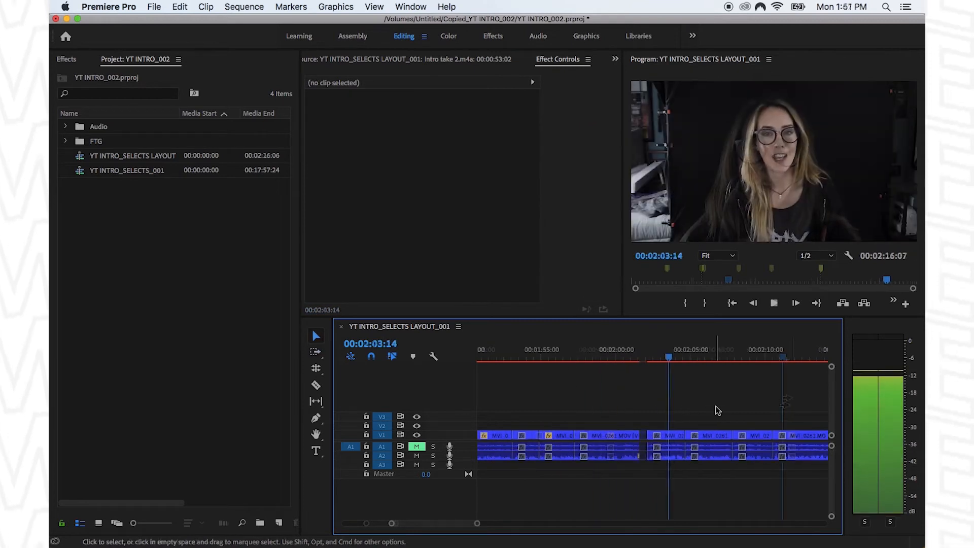
key(equal)
key(space)
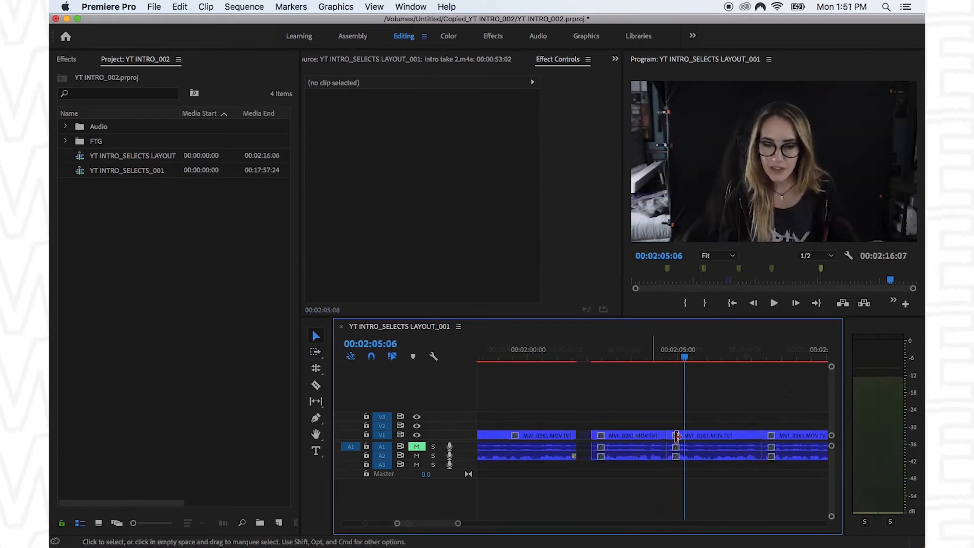
click(715, 435)
click(632, 449)
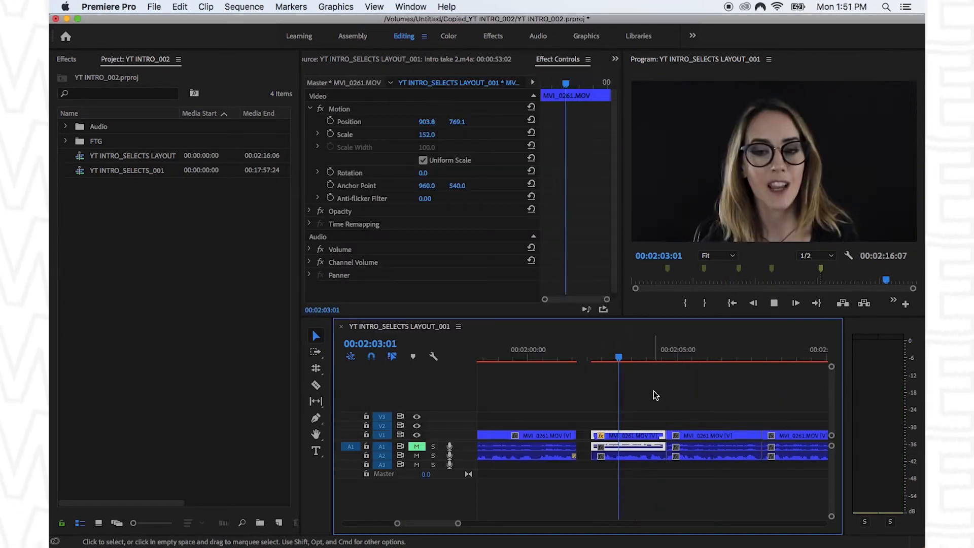
key(space)
- Paste the copied attributes onto the MVI_0261 clip starting at about 2:08
click(761, 407)
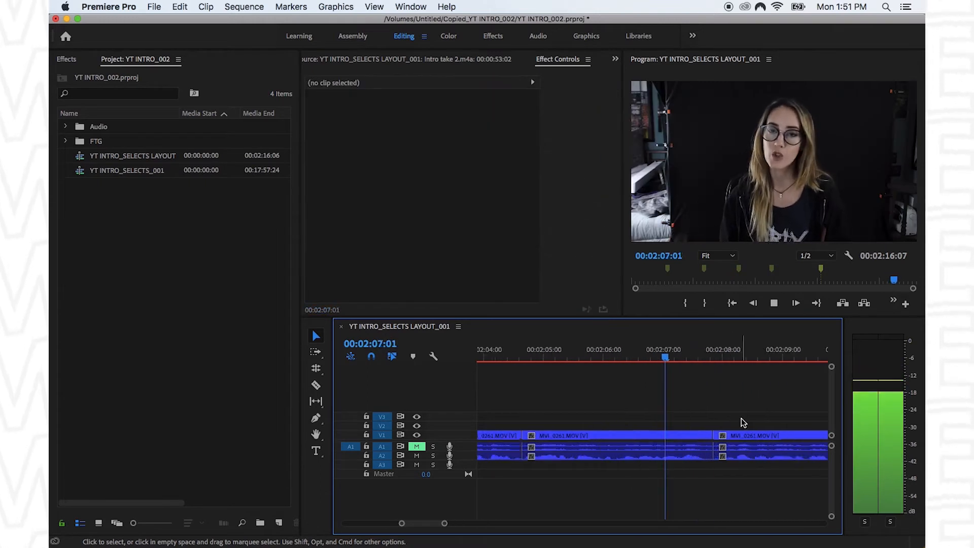
click(737, 437)
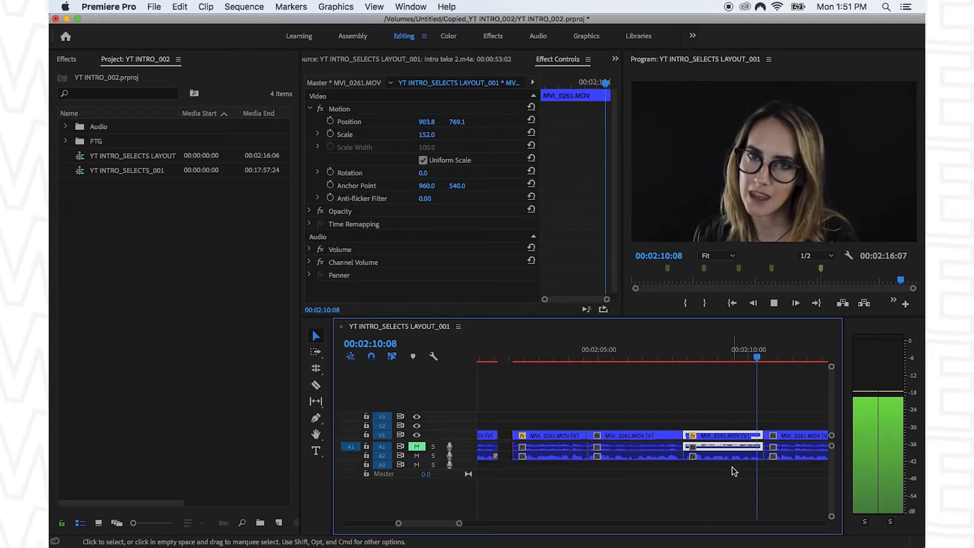
click(676, 390)
key(minus)
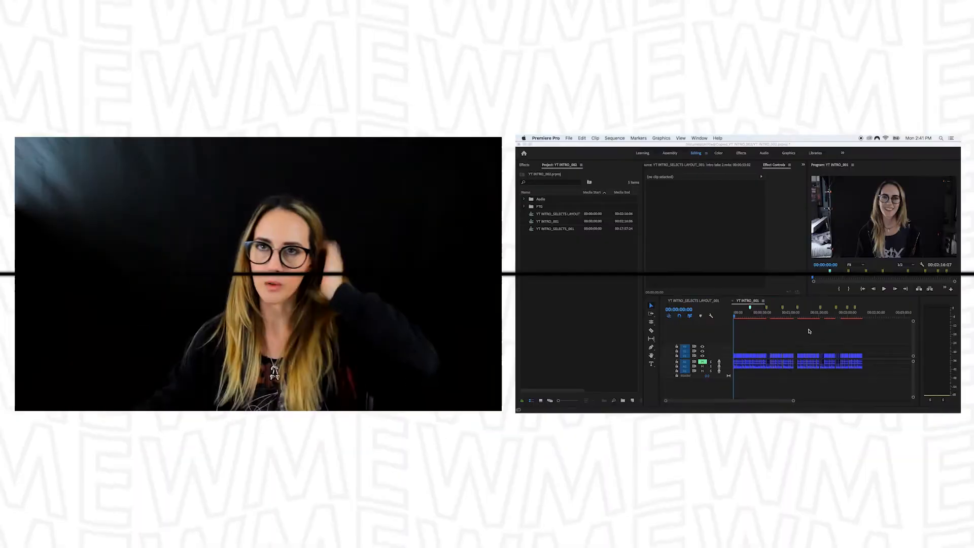
- Switch to Finder and show the contents of the Untitled drive as a list
click(810, 331)
key(super+Tab)
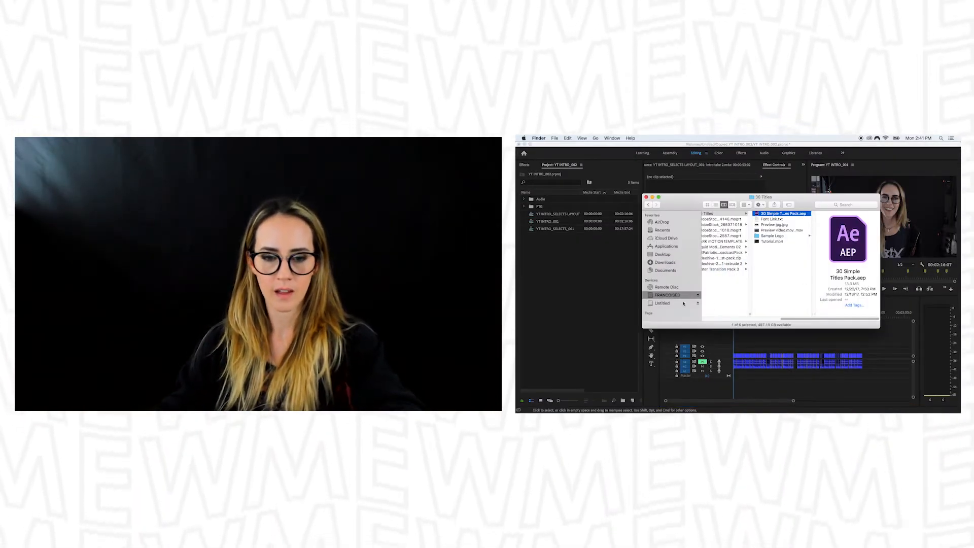
click(662, 302)
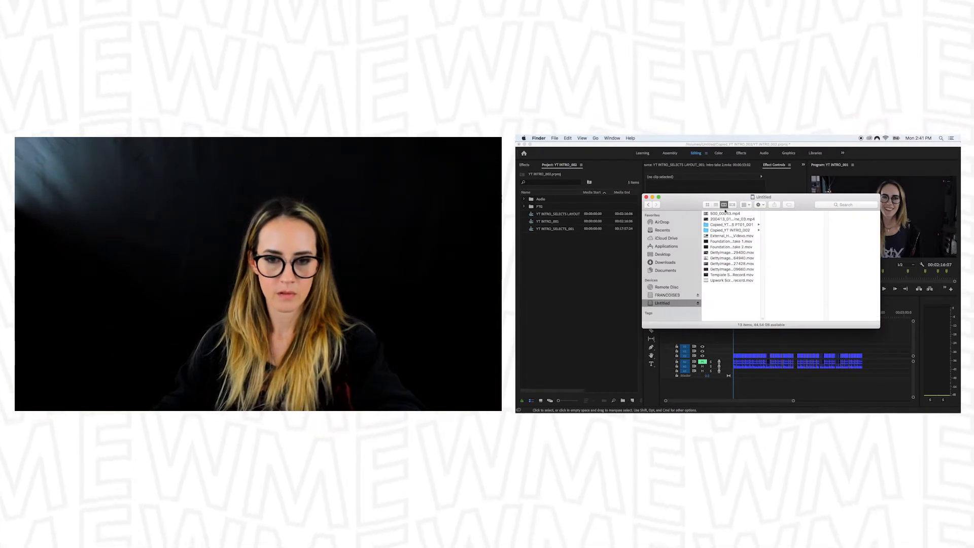
key(super+2)
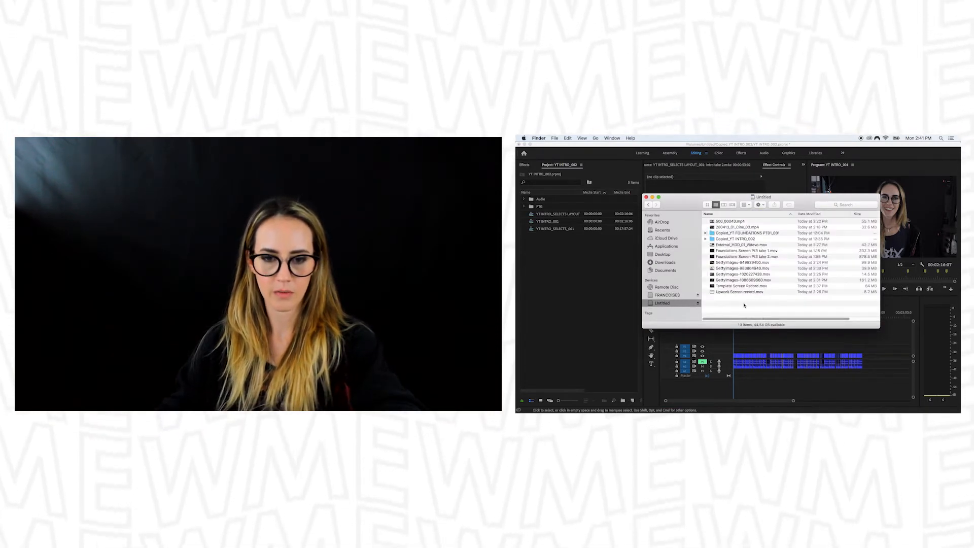
- Import the b-roll videos and screen recordings from the Untitled drive into the project, leaving out 200413_01_Cine_03.mp4 and the two folders
drag(741, 303, 585, 282)
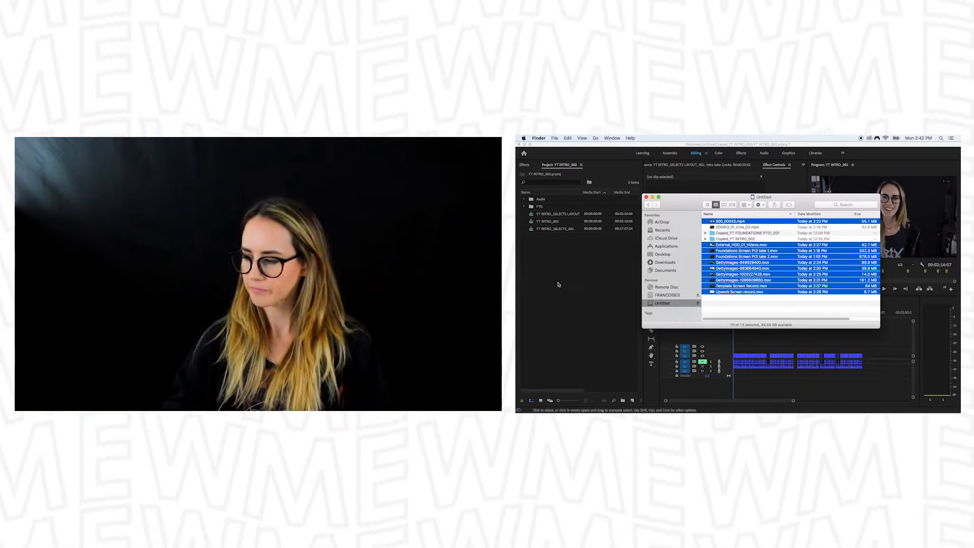
key(super+Tab)
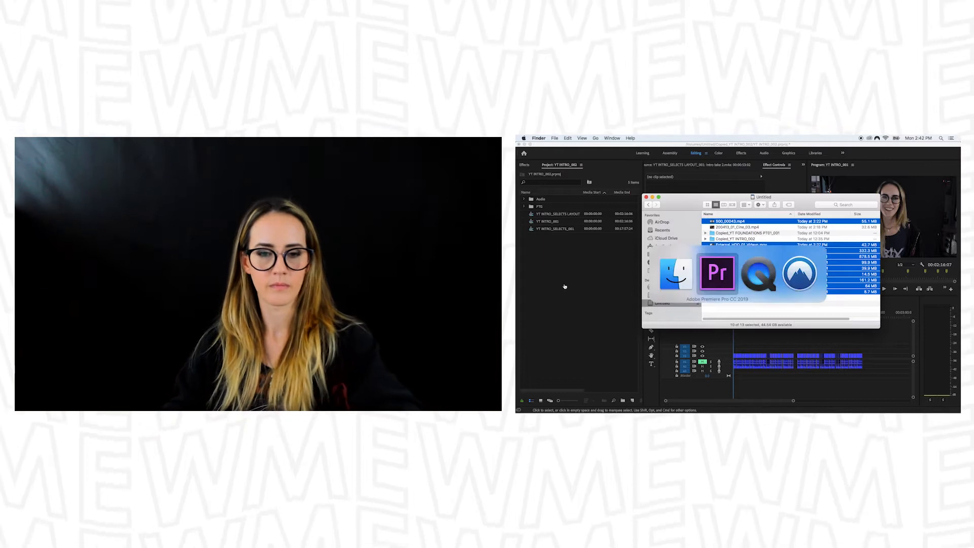
key(super+w)
key(super+Tab)
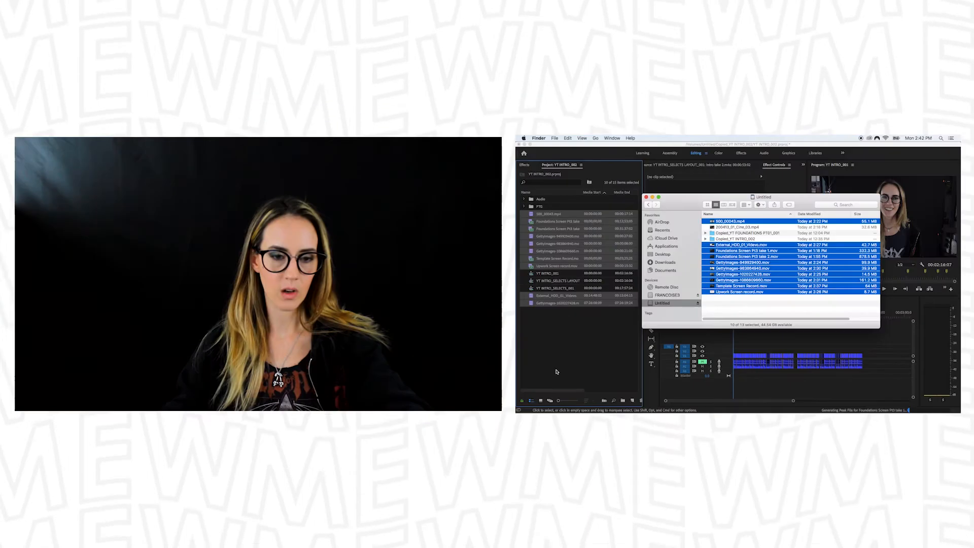
- Return to Premiere Pro, group the imported files in a new bin named b-roll, and collapse it
click(547, 307)
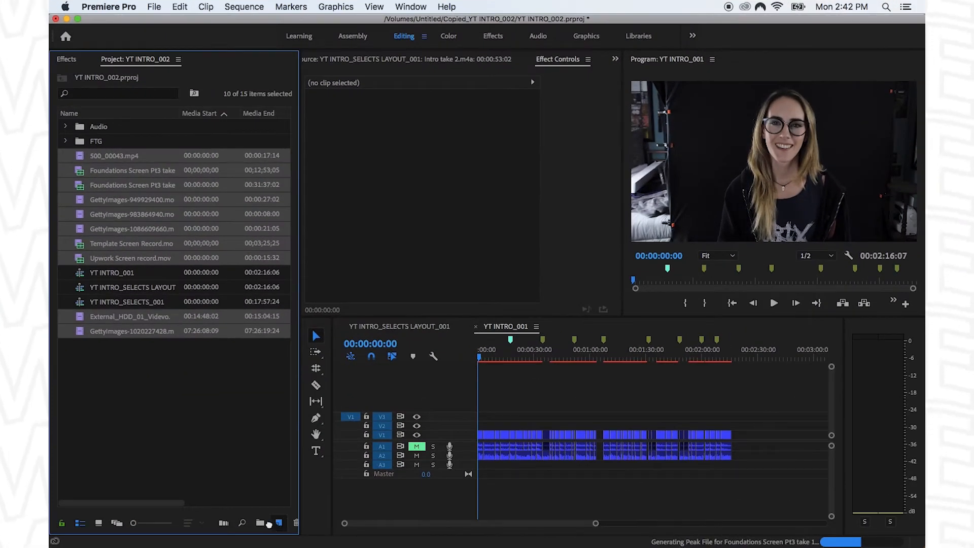
drag(272, 526, 264, 514)
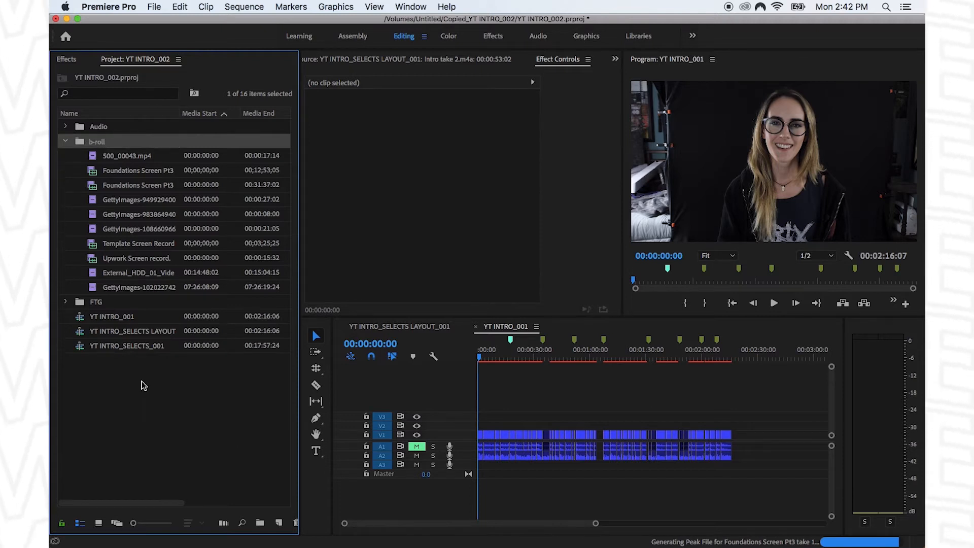
click(65, 141)
click(134, 186)
click(120, 234)
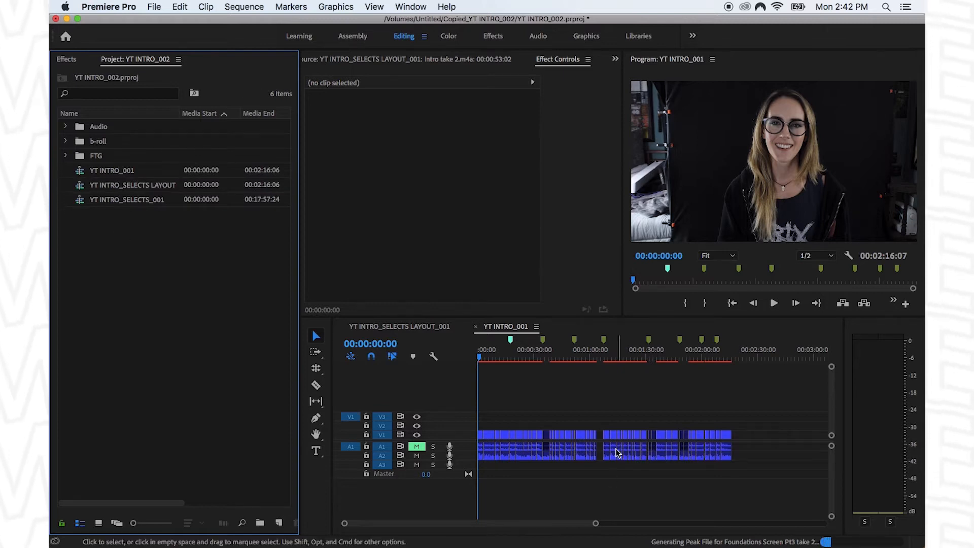
- Expand the b-roll bin in the project to show the imported clips
click(147, 189)
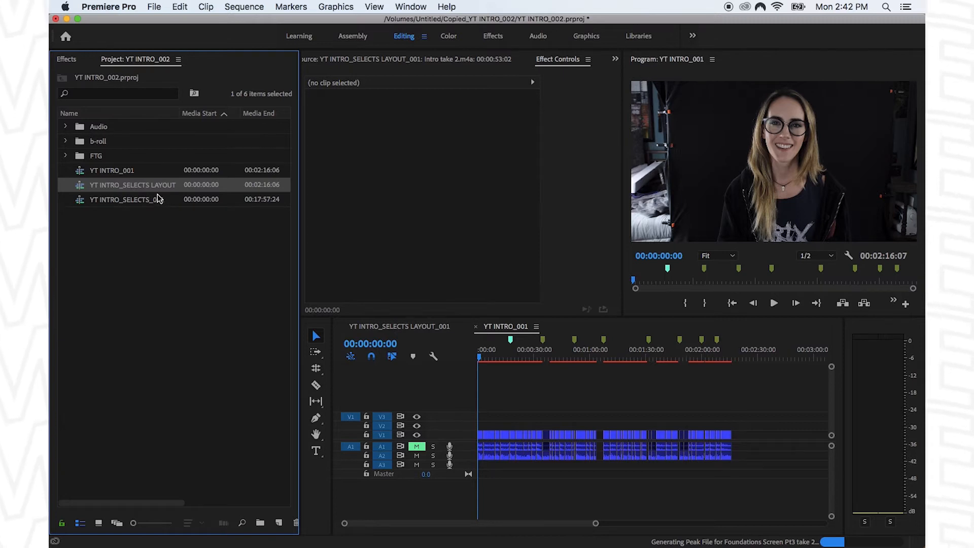
click(187, 275)
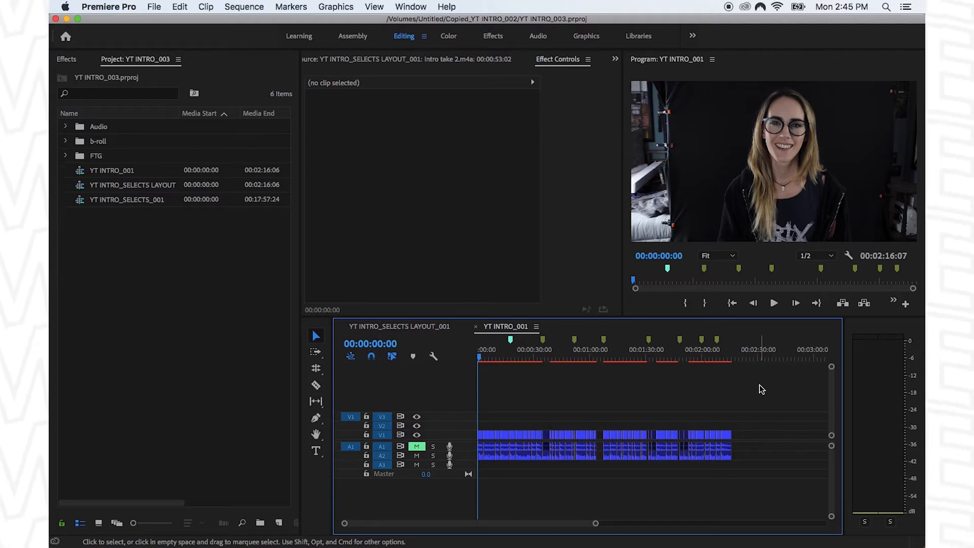
click(151, 267)
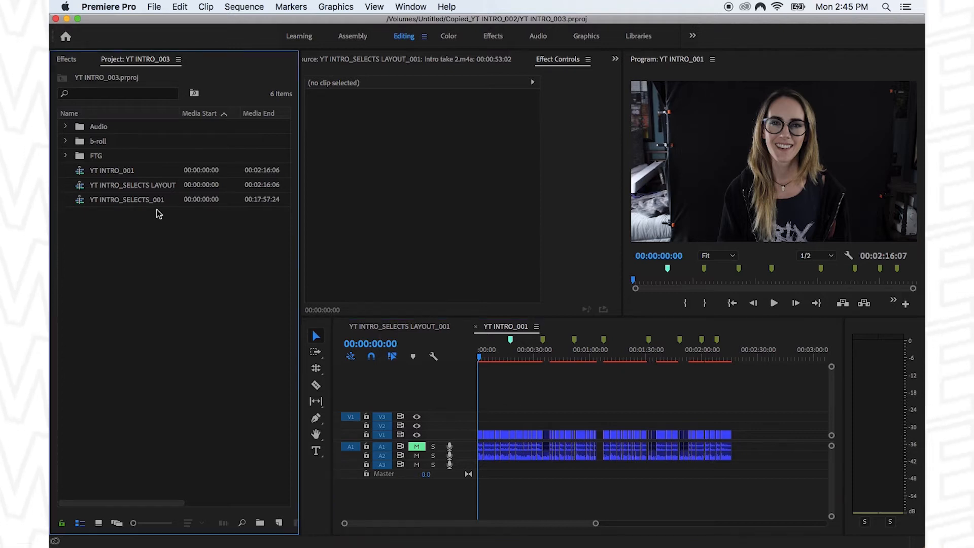
click(66, 141)
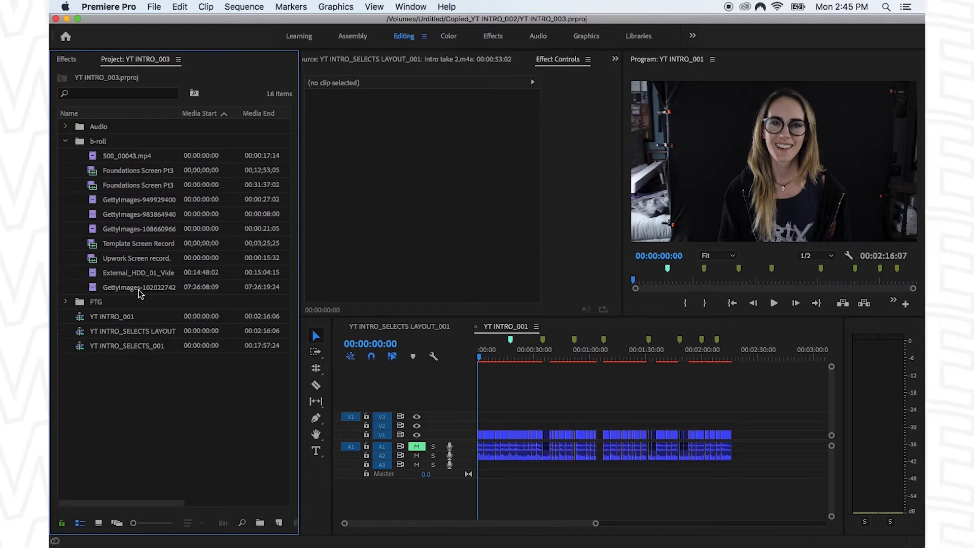
- Play YT INTRO_001 from just before the marker at about 0:35 into the black gap to examine where b-roll is needed
click(488, 385)
click(512, 353)
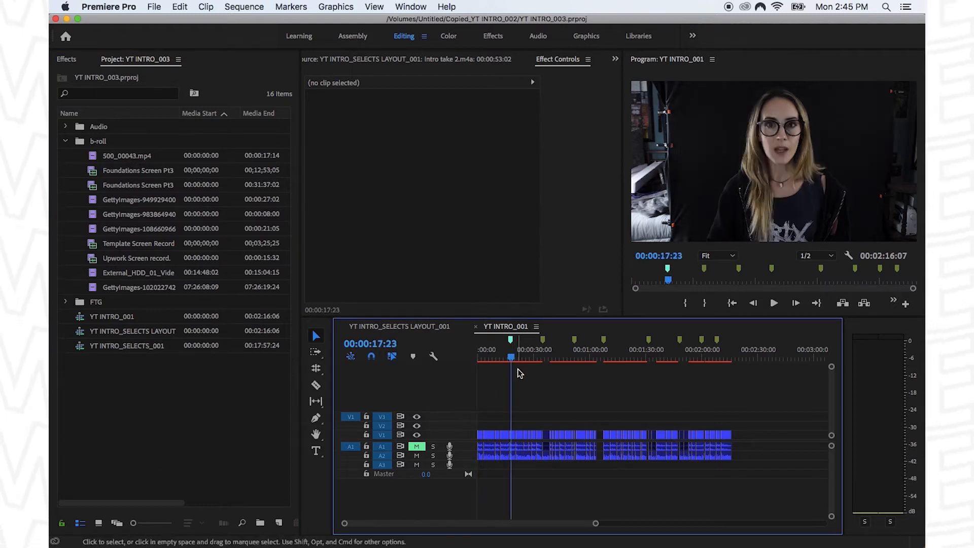
key(equal)
key(equal)
key(equal)
key(minus)
click(739, 351)
key(equal)
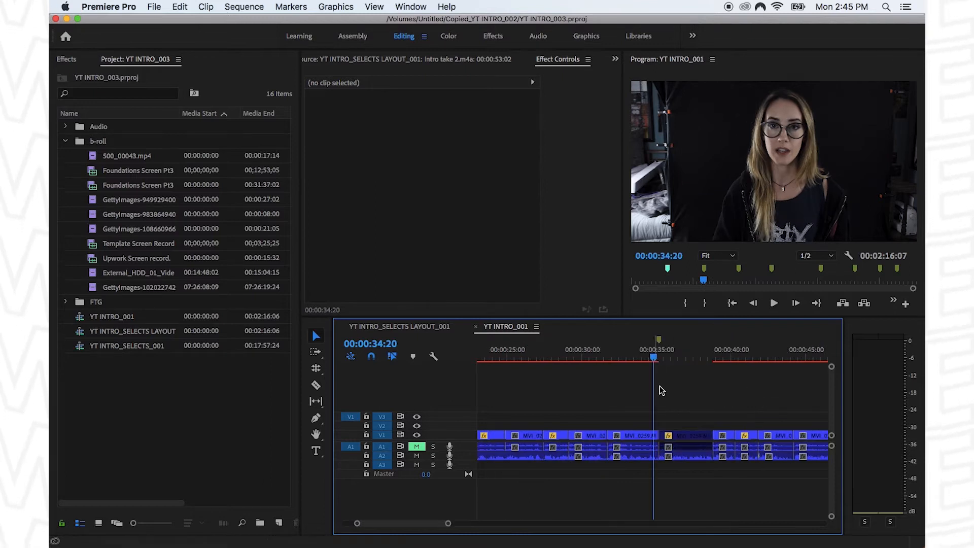
key(space)
key(space)
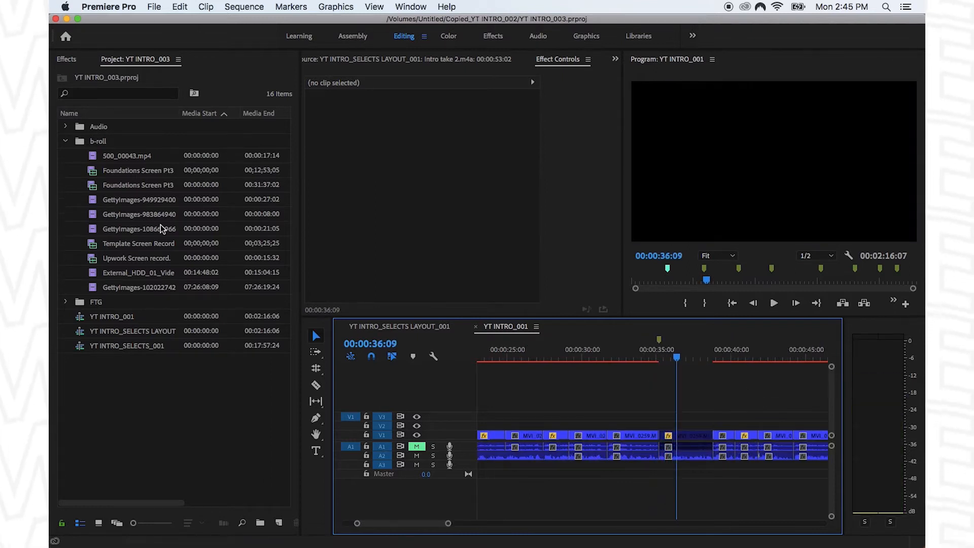
- Load Template Screen Record.mov as the source clip and mark its In point at 00;00;44;19 and Out point at 00;00;51;09
double_click(126, 245)
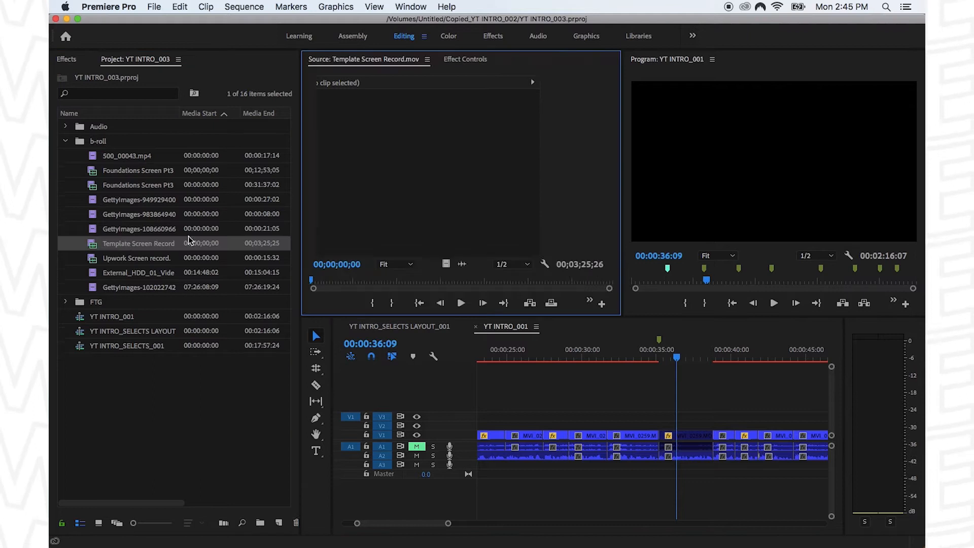
drag(337, 281, 374, 284)
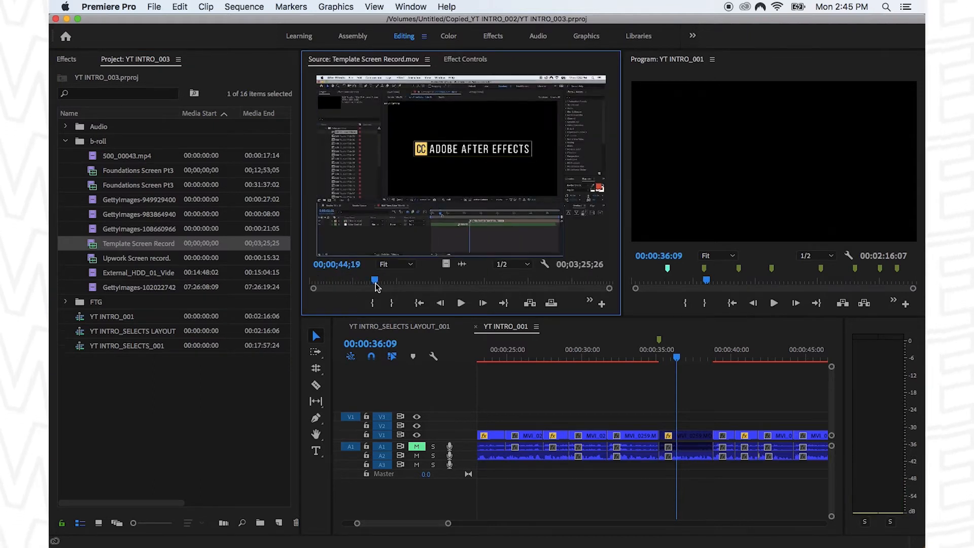
key(i)
click(730, 421)
key(space)
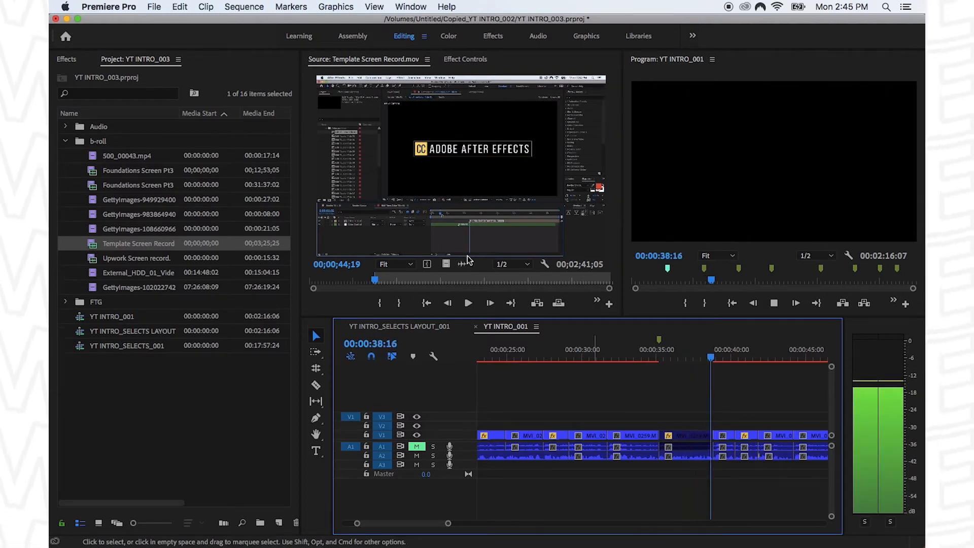
key(space)
mouse_move(382, 283)
mouse_down()
mouse_move(404, 283)
mouse_move(387, 283)
mouse_up()
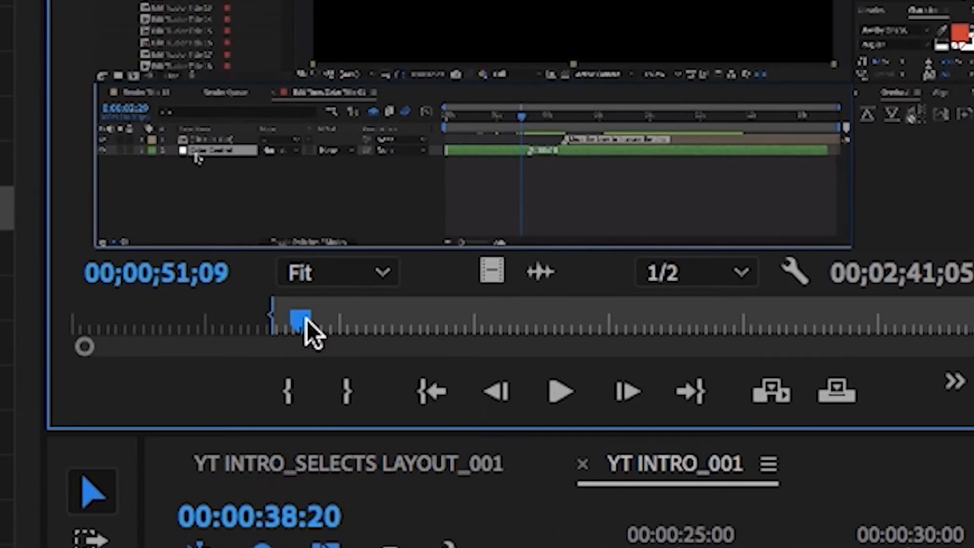
key(o)
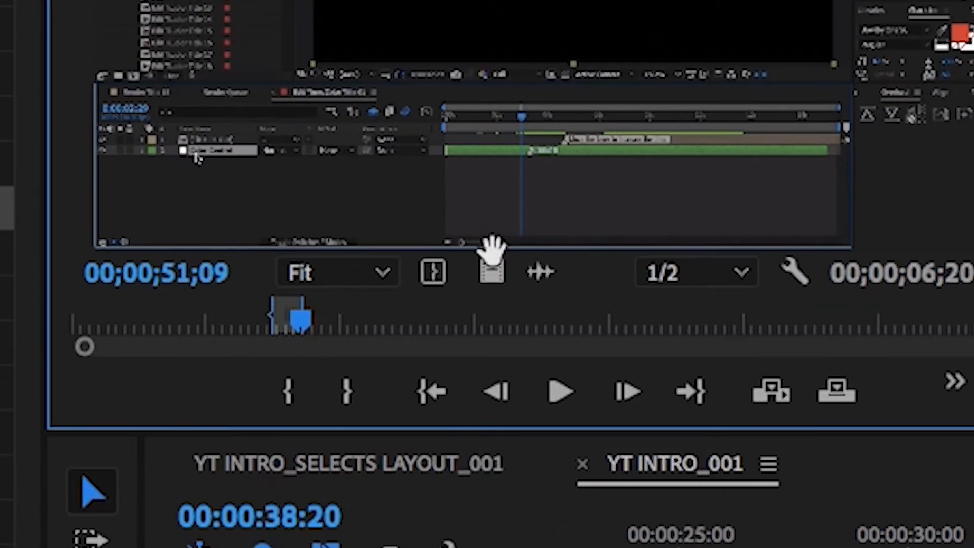
- Overlay the marked excerpt video-only on V2 from the marker at about 0:35, followed by a second 15-second excerpt ending at 00;01;46;00
mouse_move(483, 268)
mouse_down()
mouse_move(712, 441)
mouse_move(663, 427)
mouse_up()
mouse_move(670, 361)
mouse_down()
mouse_move(707, 361)
mouse_move(690, 361)
mouse_up()
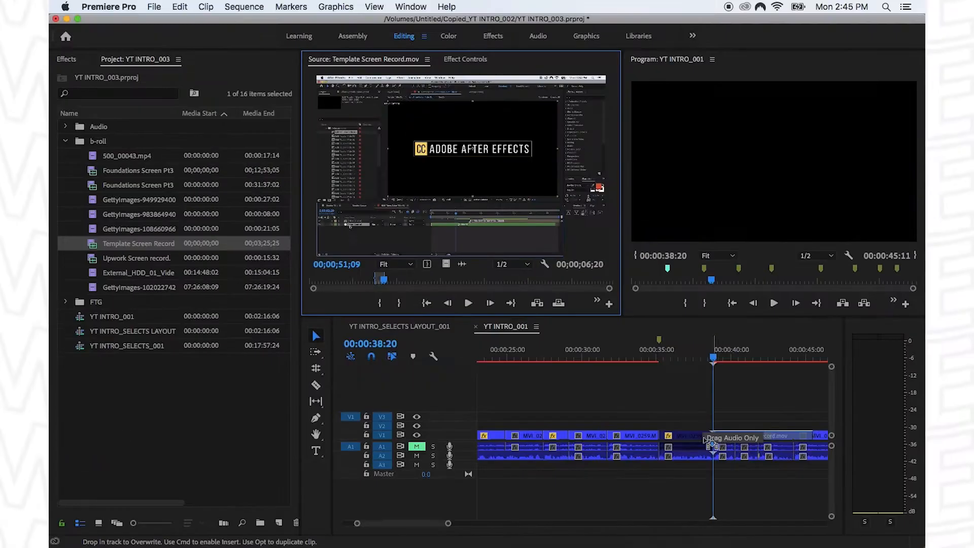
drag(402, 280, 762, 425)
key(i)
key(o)
key(minus)
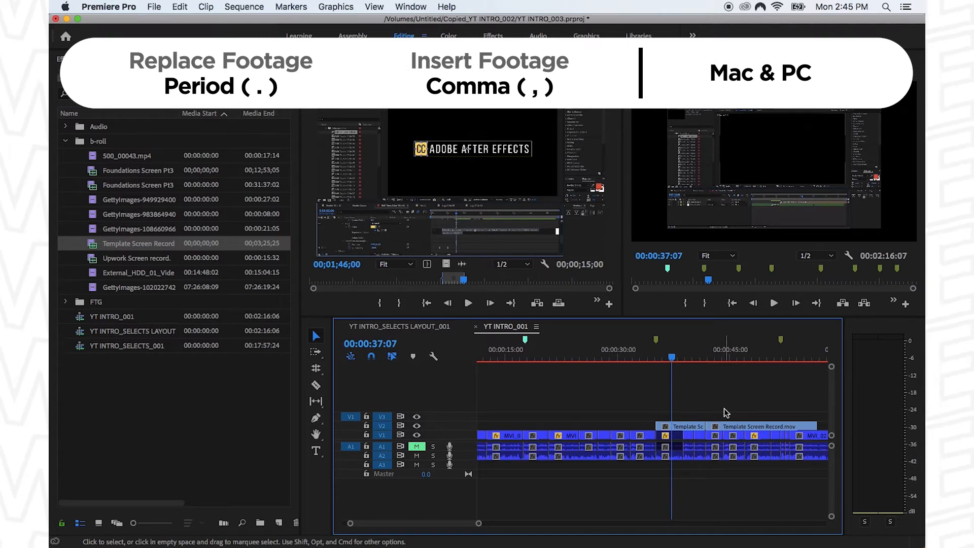
- Set the speed of both Template Screen Record clips on V2 to 300% and close the gap between them
key(equal)
right_click(668, 427)
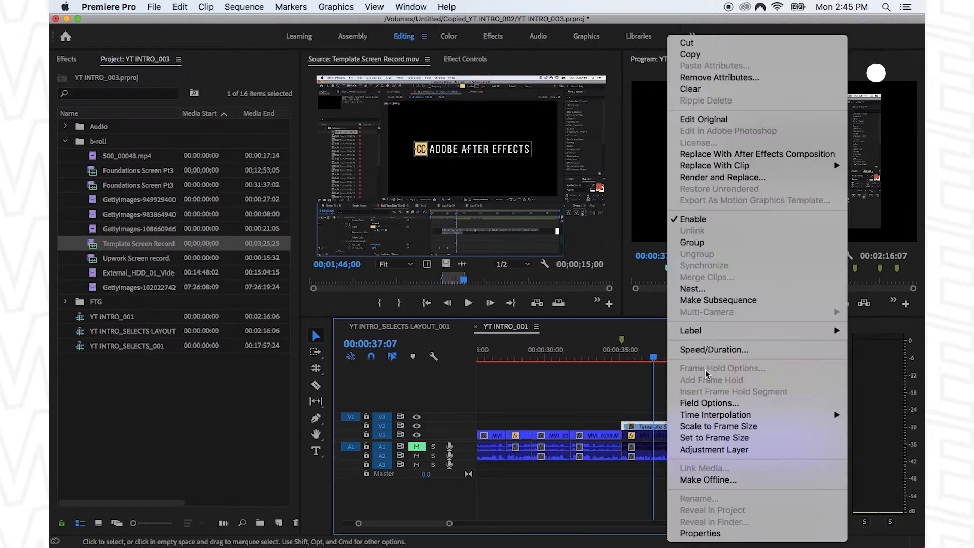
click(730, 349)
text(300)
key(Return)
click(674, 392)
drag(753, 427, 687, 427)
- Increase the scale of the first Template Screen Record clip on V2 to enlarge it in the frame
click(642, 351)
click(641, 431)
click(640, 426)
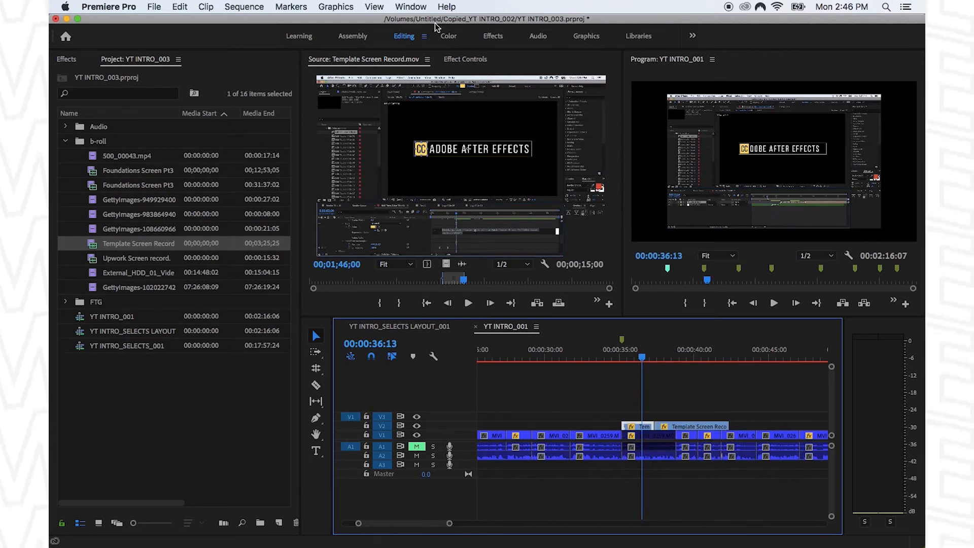
click(464, 60)
drag(426, 135, 446, 135)
click(681, 427)
click(713, 396)
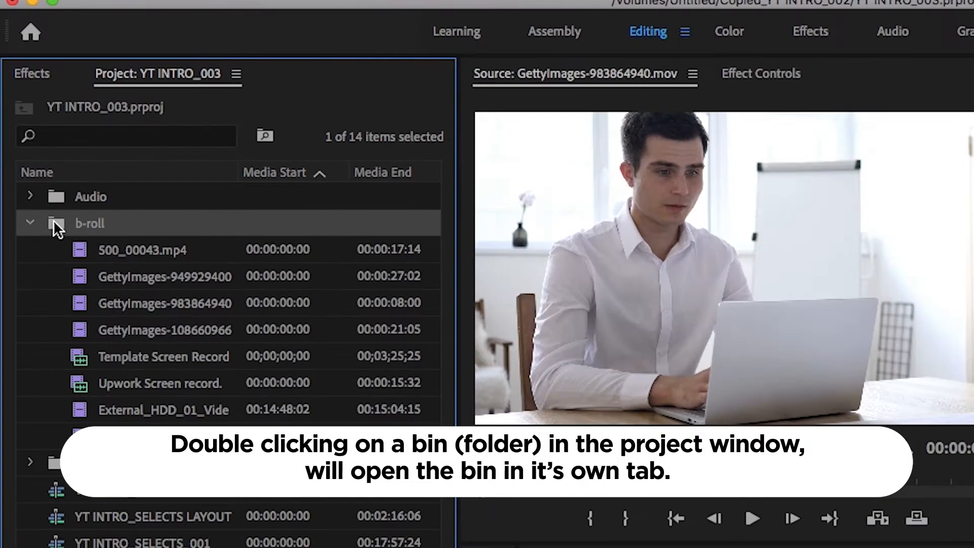
- Open the b-roll bin separately in icon view and place GettyImages-949929400.mov on V3 from the end of the External_HDD clip, checking it in playback
double_click(76, 223)
key(super+Page_Down)
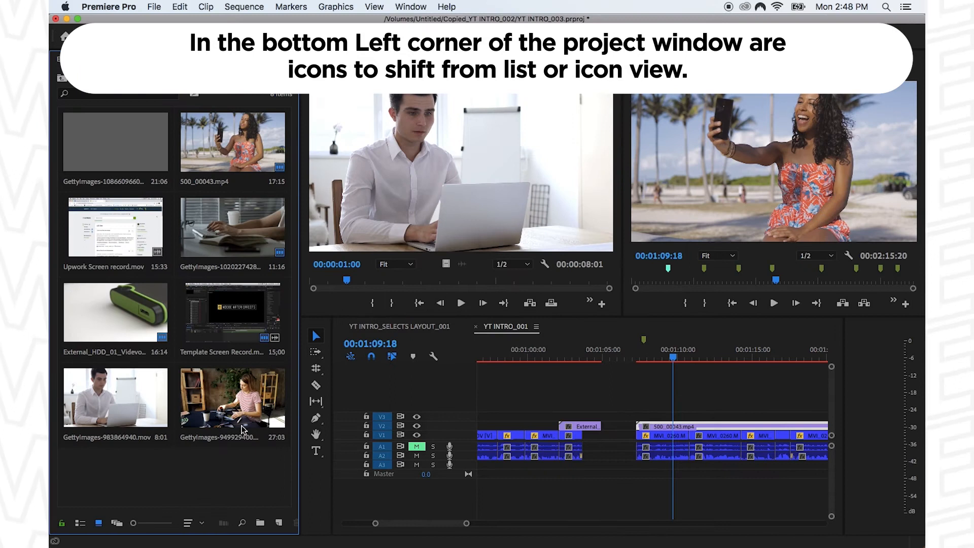
click(182, 386)
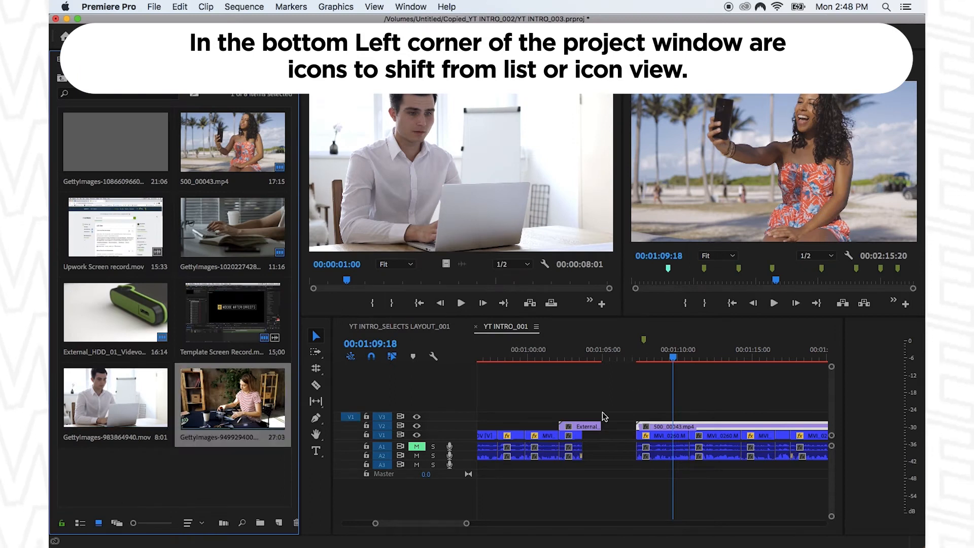
drag(232, 398, 602, 417)
click(599, 352)
key(space)
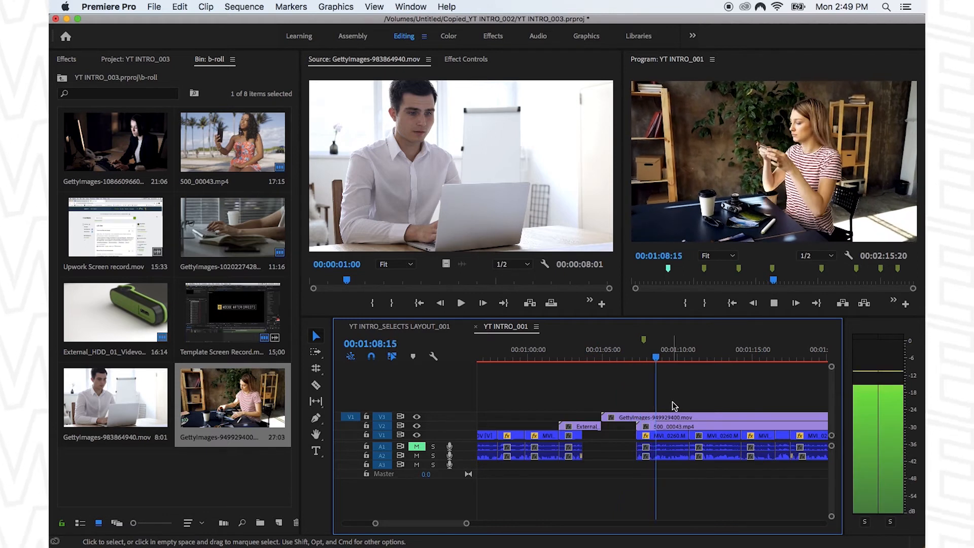
- Move 500_00043.mp4 onto V3 directly after the GettyImages-949929400 clip, apply a default transition at its end, and play it back
drag(668, 427, 556, 419)
click(718, 402)
key(minus)
key(minus)
key(equal)
key(equal)
right_click(597, 419)
click(616, 491)
click(518, 353)
key(space)
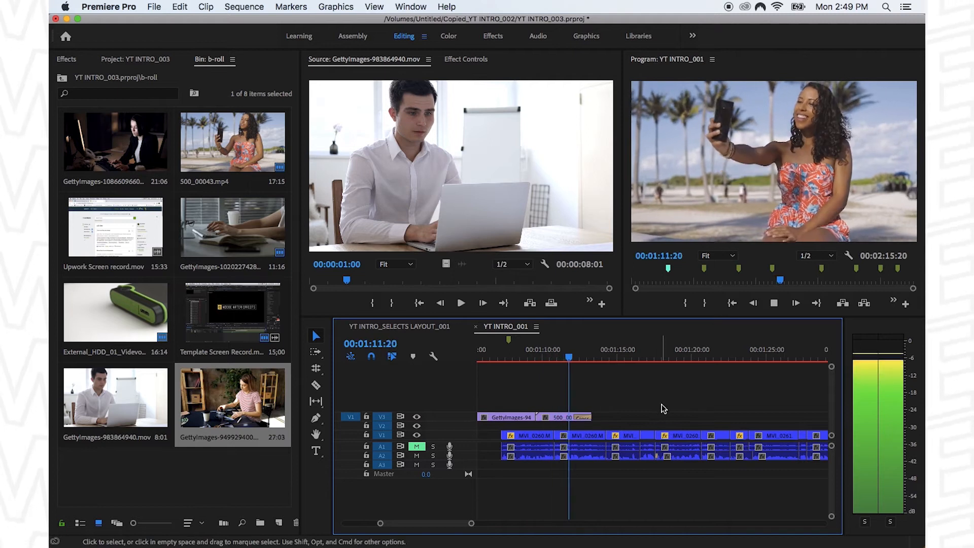
- Play the section from about 1:29 to 1:33 to review the b-roll over the talking-head footage
scroll(663, 409, left, 4)
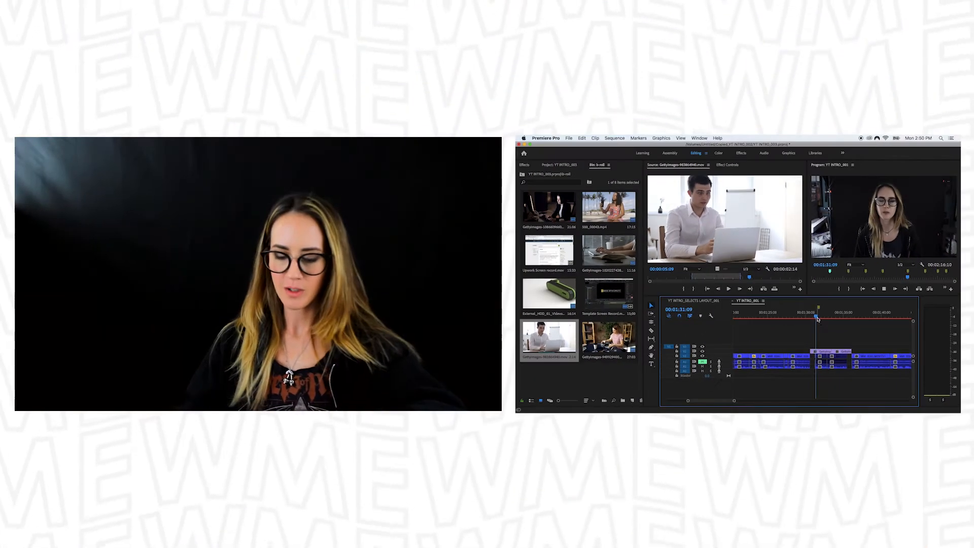
key(minus)
key(minus)
key(equal)
key(equal)
key(space)
key(minus)
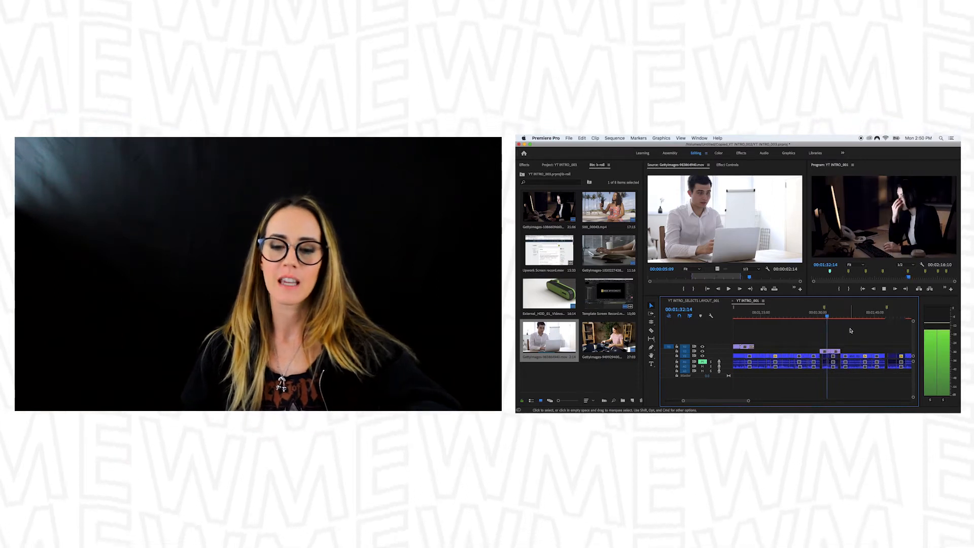
key(space)
key(minus)
key(equal)
key(equal)
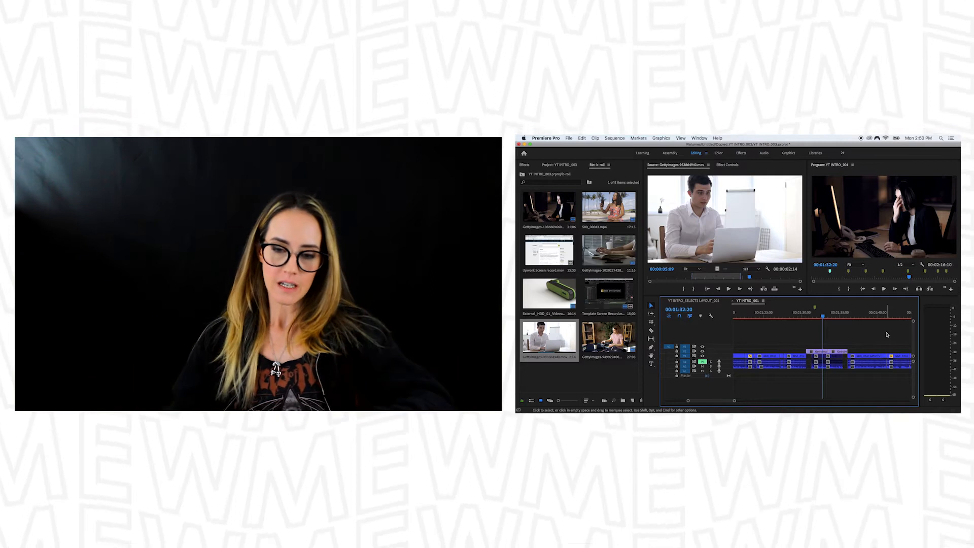
click(799, 314)
key(minus)
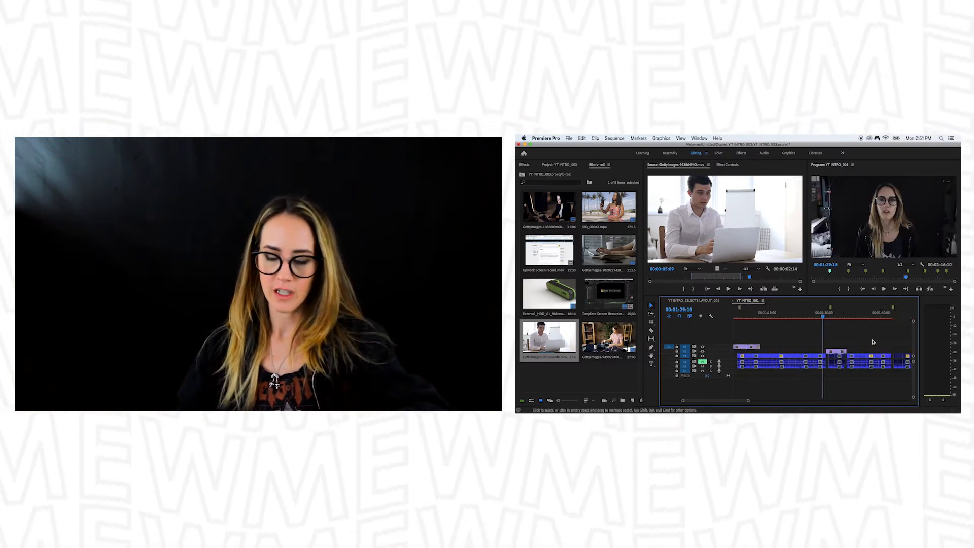
key(equal)
key(space)
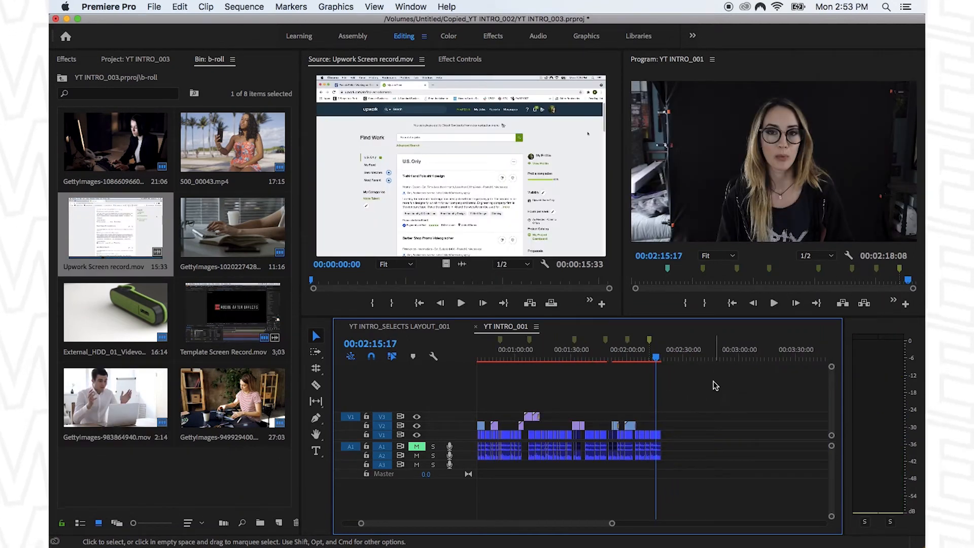
- Play the end of YT INTRO_001 from about 2:13 to 2:17 to review the closing talking-head shots
key(Up)
key(space)
key(minus)
key(minus)
key(equal)
key(equal)
key(equal)
key(equal)
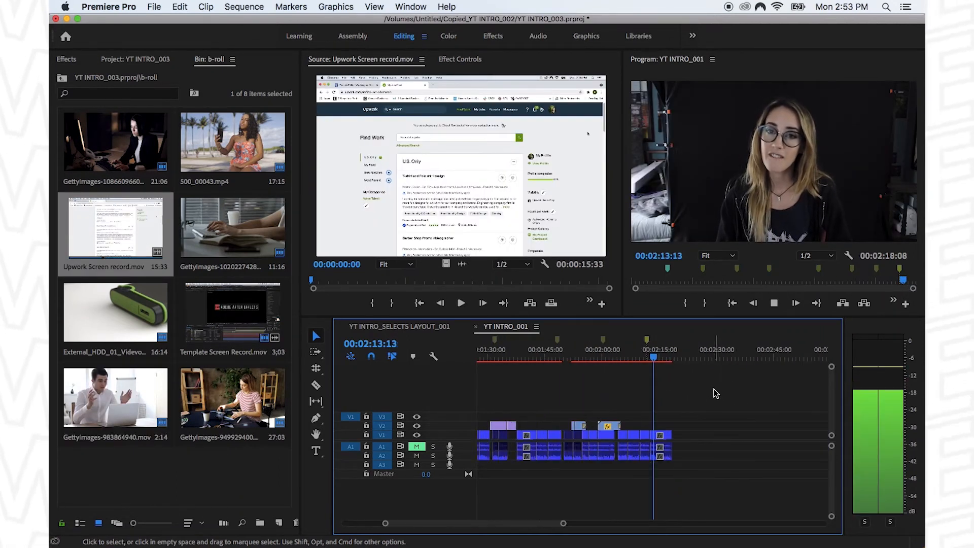
key(equal)
key(equal)
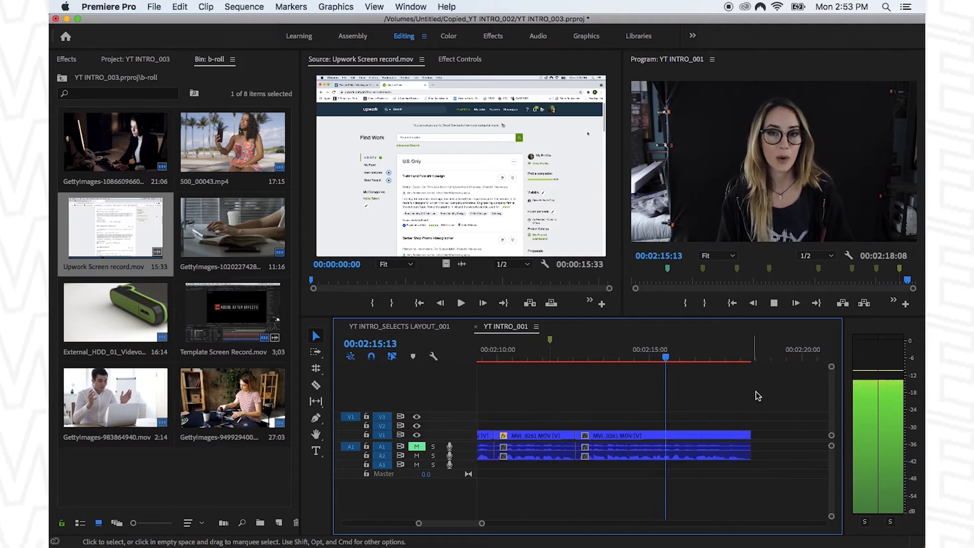
key(minus)
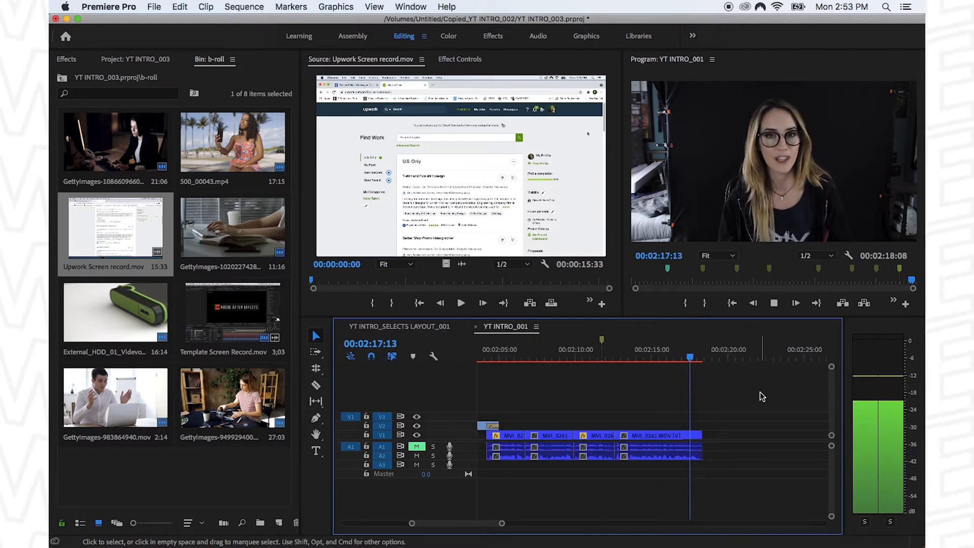
key(space)
- Return the playhead to the start of the sequence and collapse the b-roll bin in the main project listing
key(Home)
key(minus)
key(minus)
key(minus)
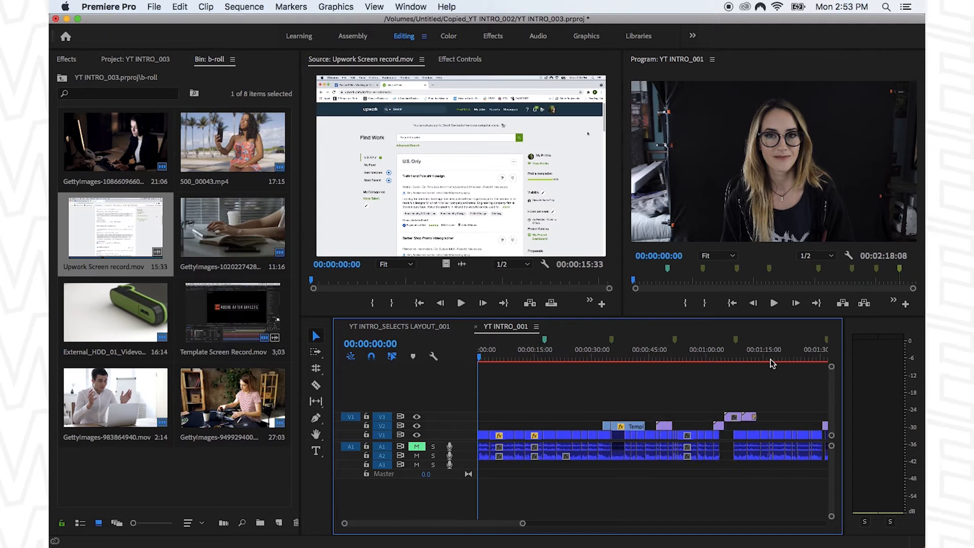
click(145, 71)
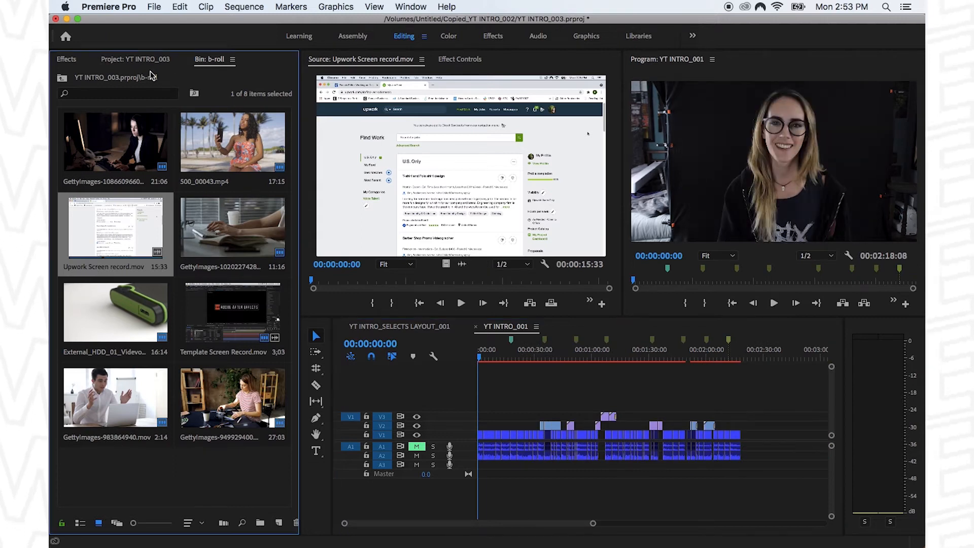
click(143, 59)
click(67, 142)
- Delete the sequence marker at 00:00:35:04
click(676, 389)
drag(511, 356, 517, 358)
key(=)
click(605, 350)
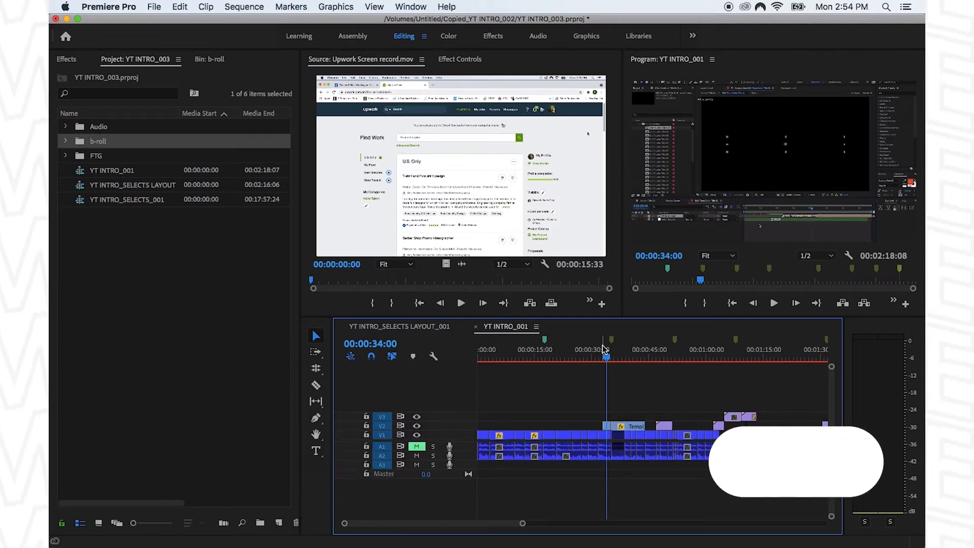
key(shift+m)
key(m)
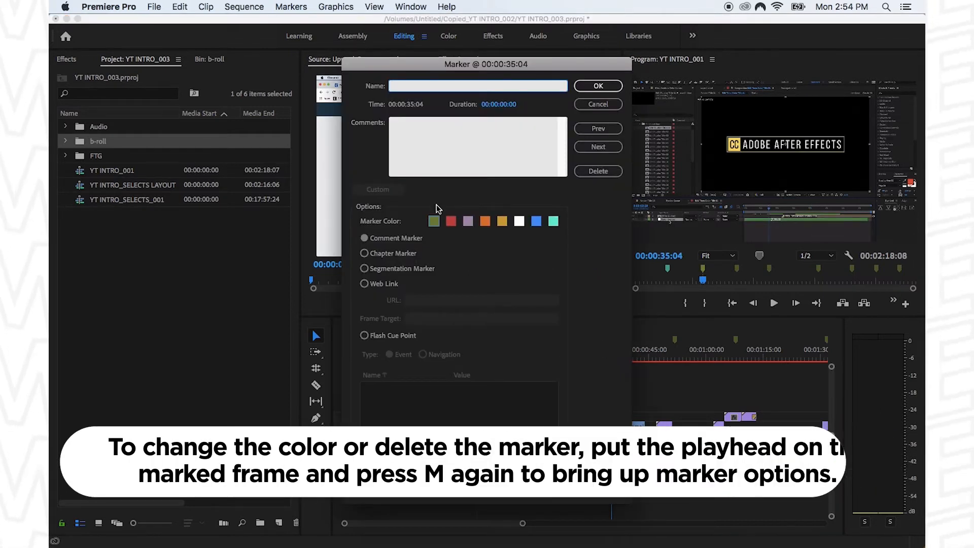
click(598, 171)
- Go through the remaining sequence markers up to 00:02:10:15, deleting the finished ones and recoloring the ones still needed cyan
key(shift+m)
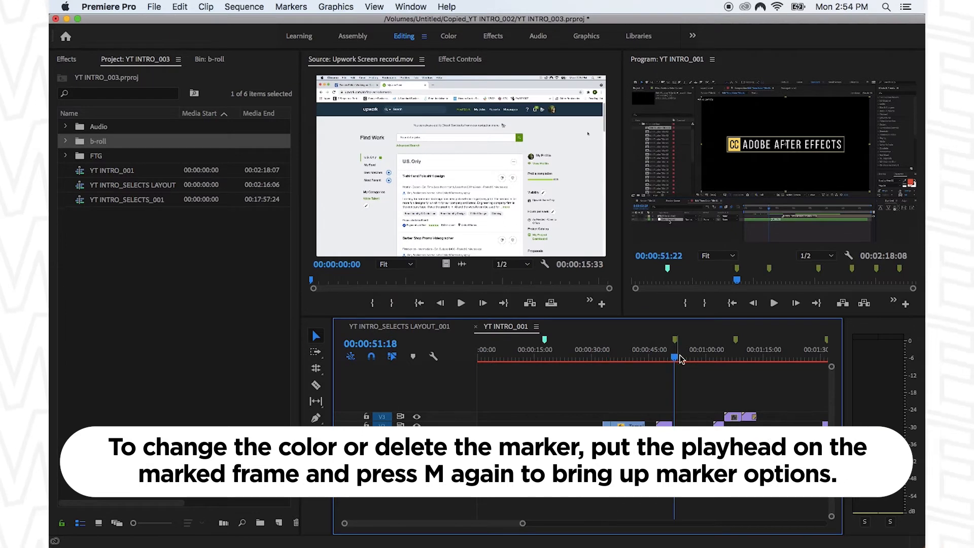
key(shift+m)
key(shift+m)
key(m)
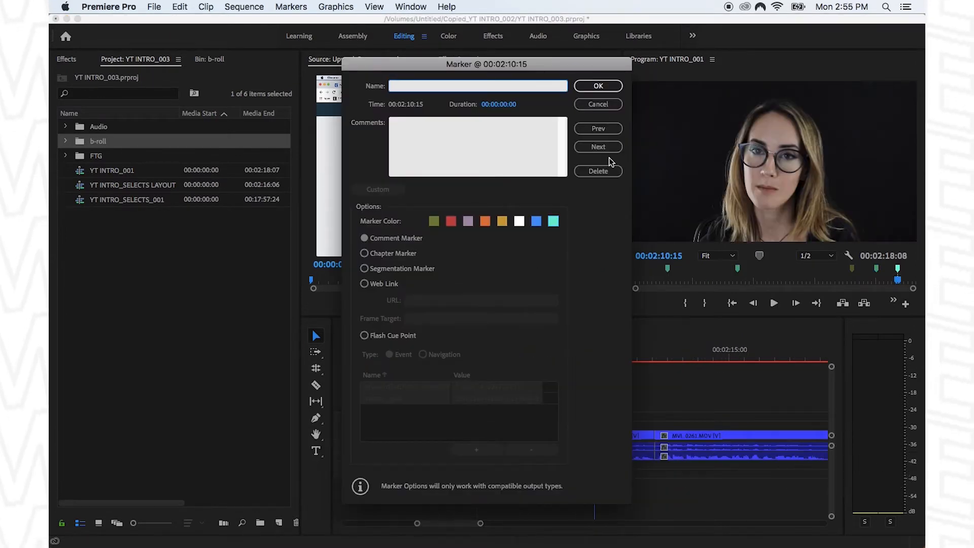
click(598, 104)
- Move all b-roll and screen-recording clips up one video track, onto V3 and V4
key(minus)
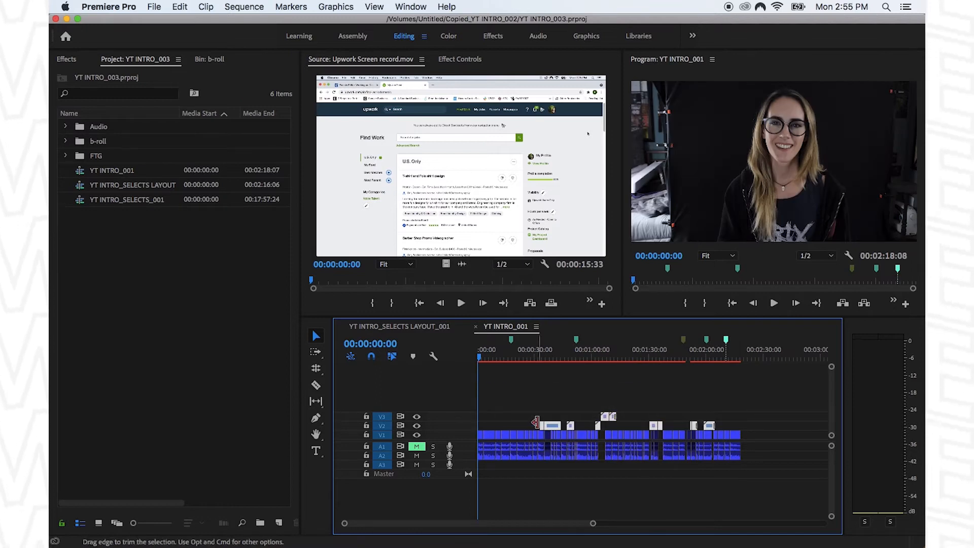
key(equal)
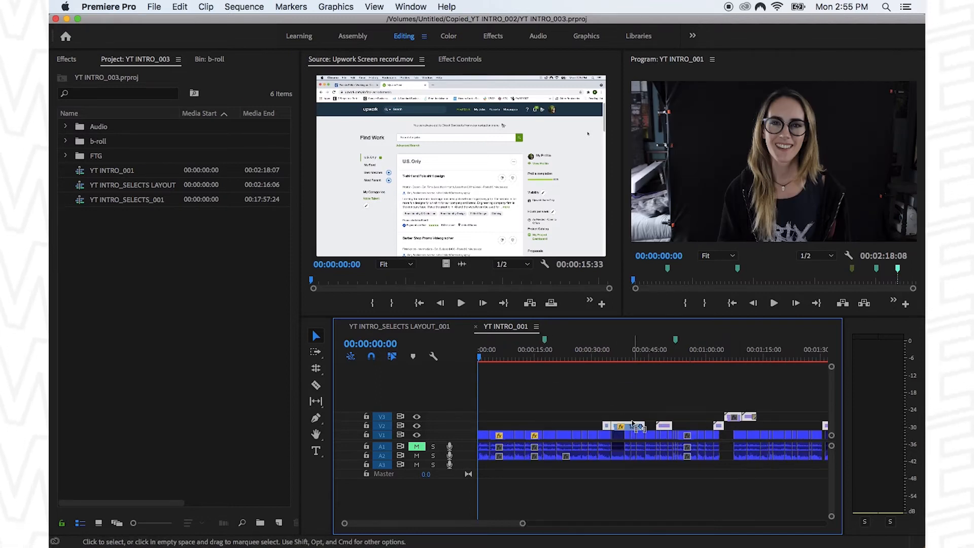
key(minus)
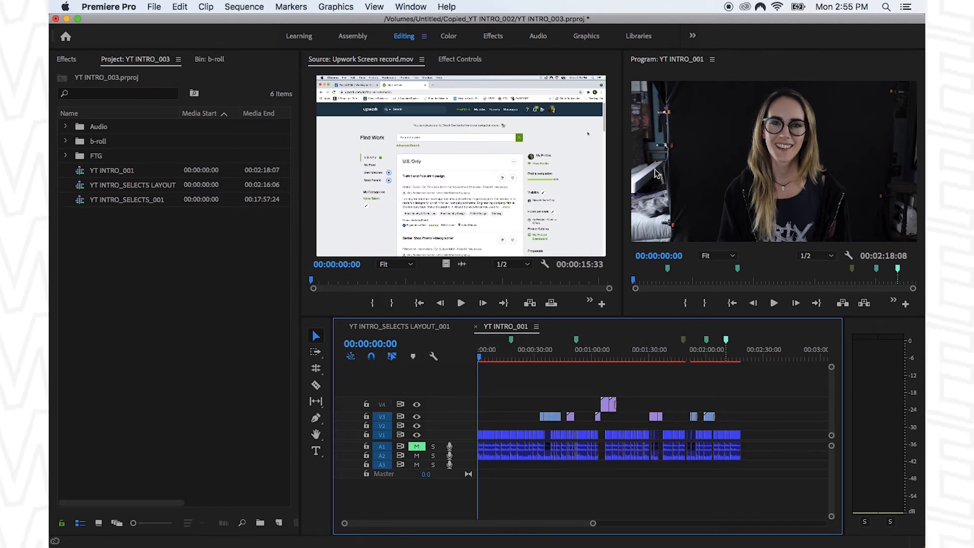
- Move all talking-head video clips from V1 up to V2, leaving their audio in place
drag(774, 440, 459, 433)
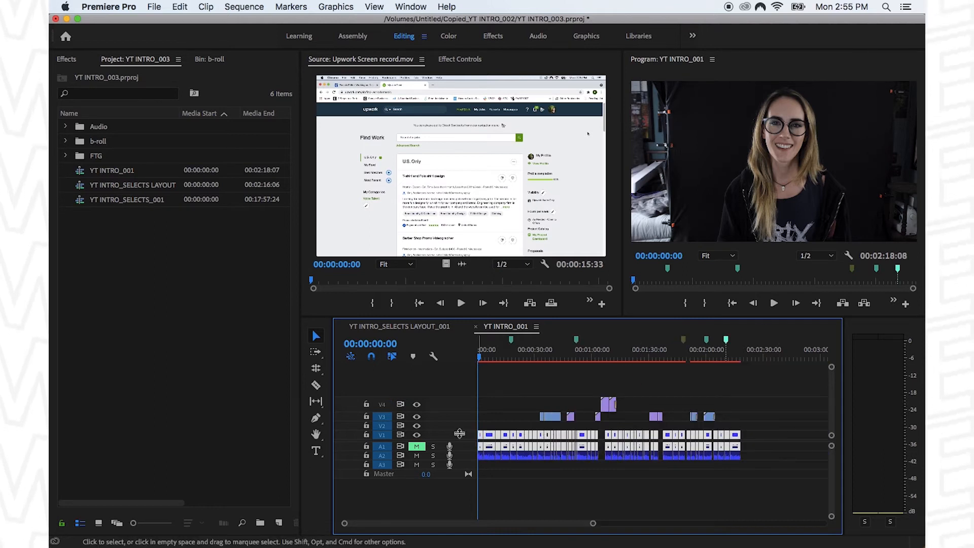
click(655, 437)
key(equal)
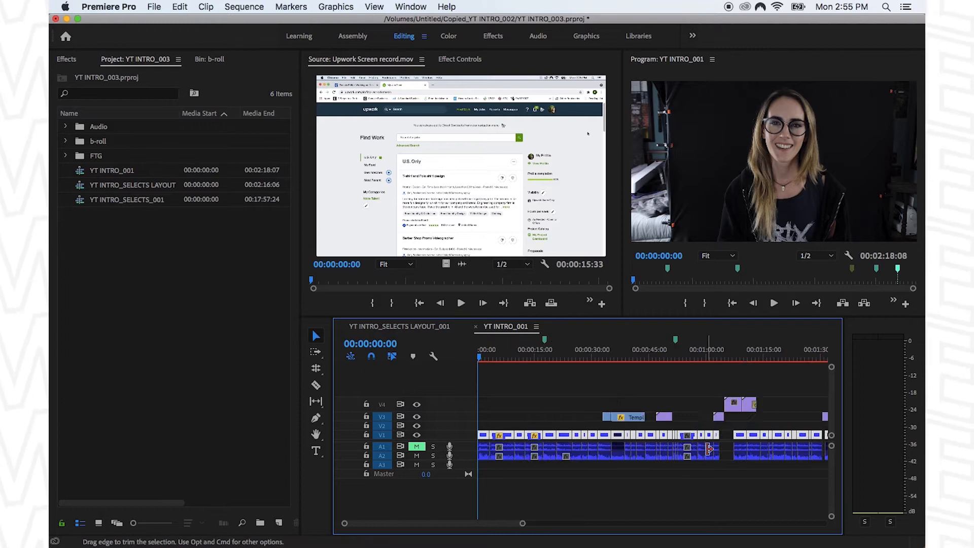
key(alt+Up)
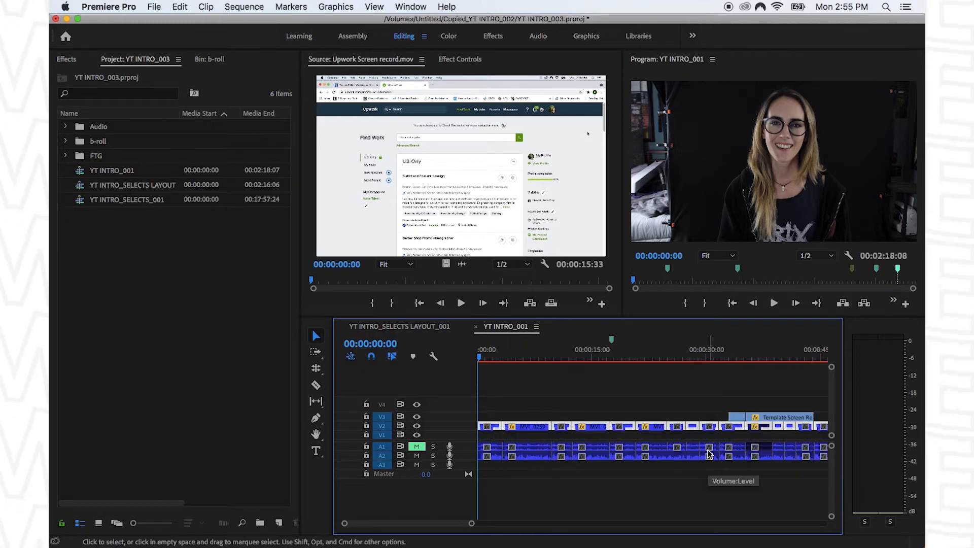
click(568, 409)
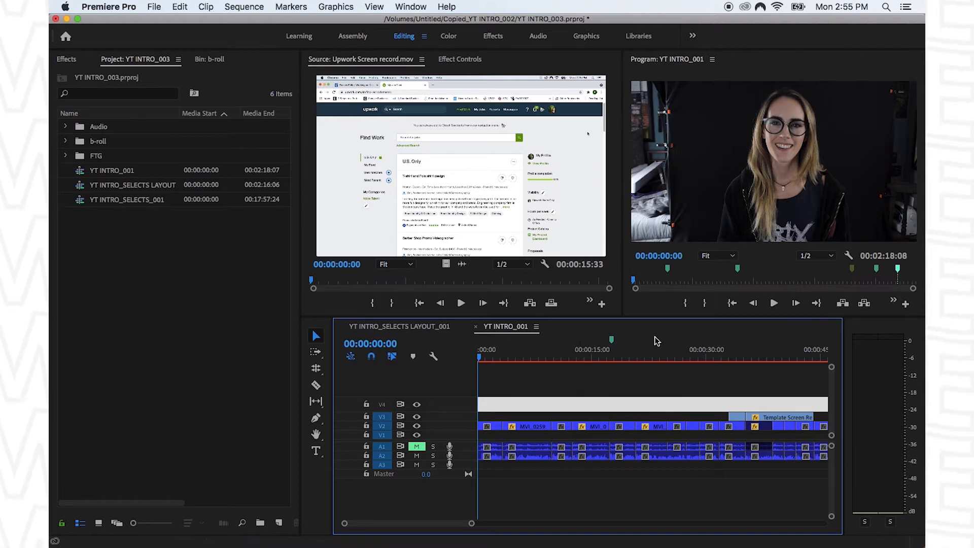
- Apply the Crop video effect to the first talking-head clip on V2
click(553, 388)
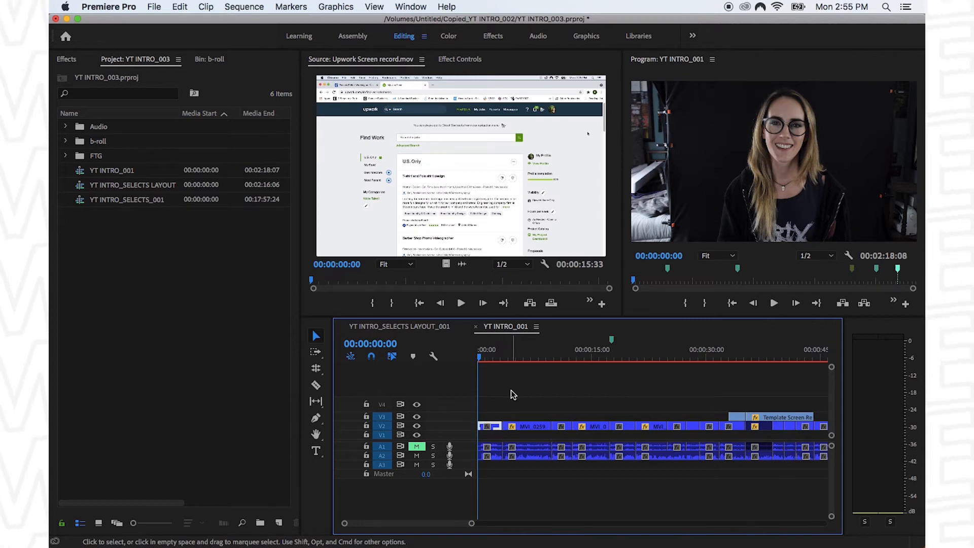
click(65, 60)
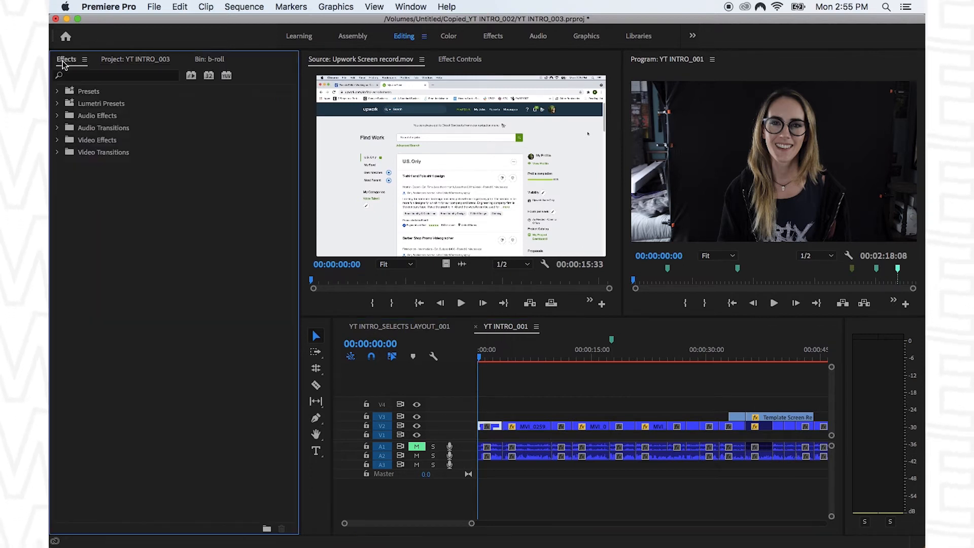
click(101, 76)
text(crop)
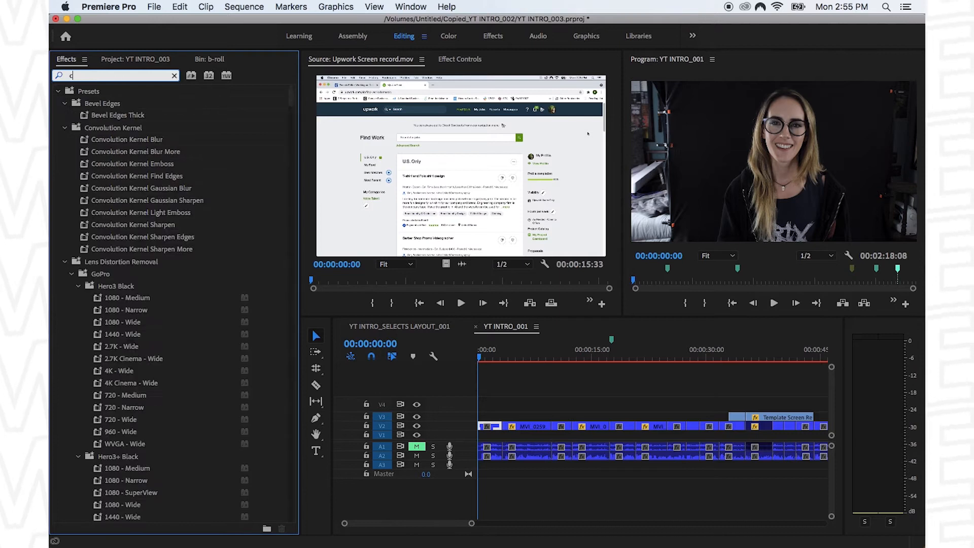
drag(108, 166, 349, 285)
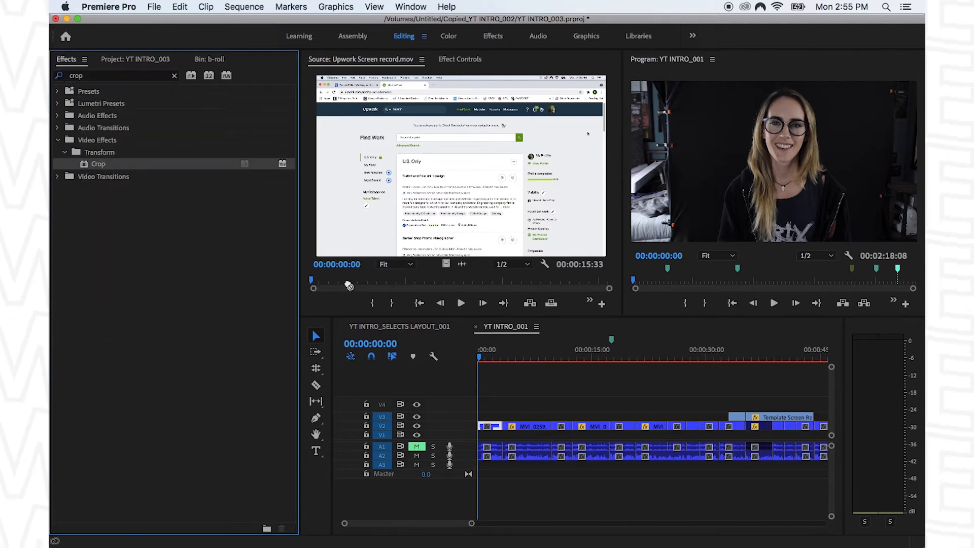
- Crop the first clip 21% on the left and 16% on the right, with an edge feather of 148
click(450, 61)
scroll(532, 232, down, 3)
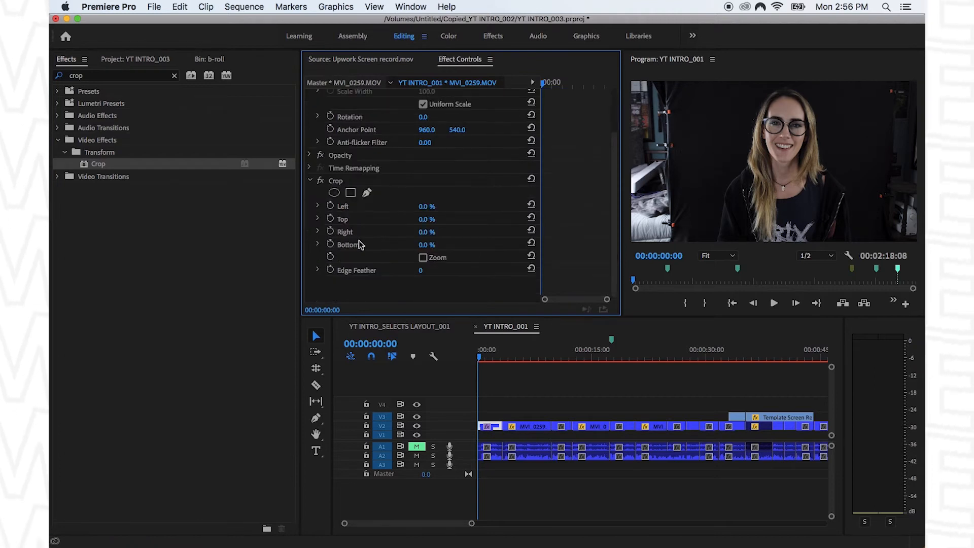
drag(427, 206, 439, 206)
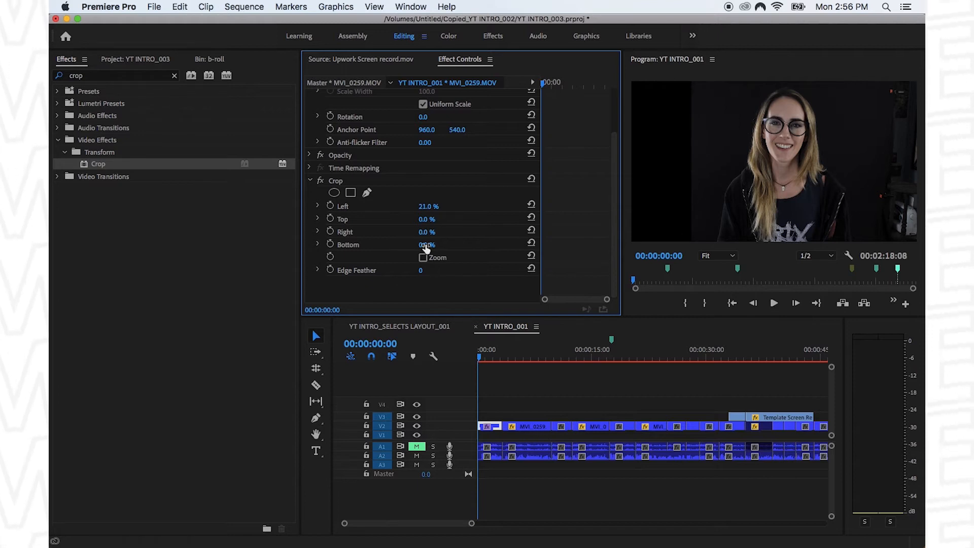
drag(426, 232, 432, 232)
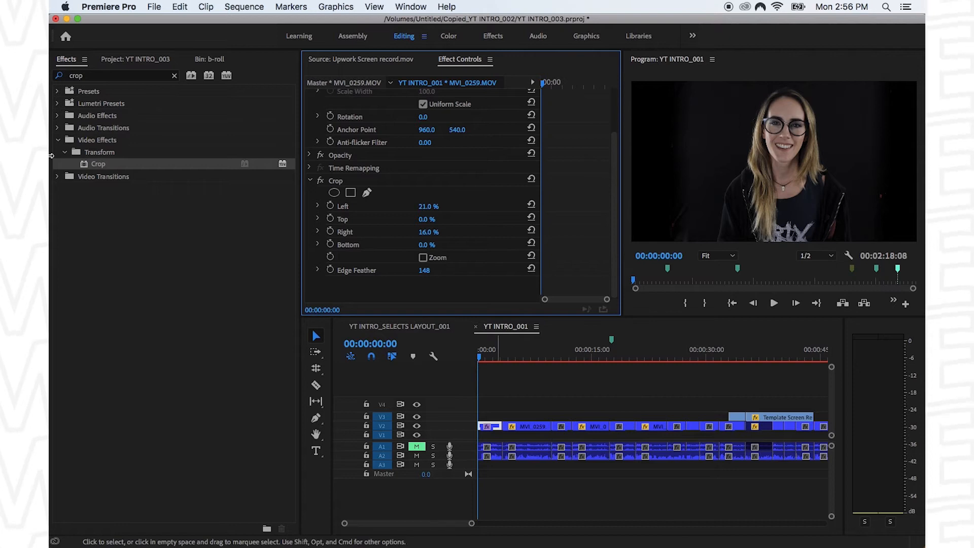
- Create a 1920 x 1080, 25 fps color matte with square pixels, named Color Matte
click(139, 60)
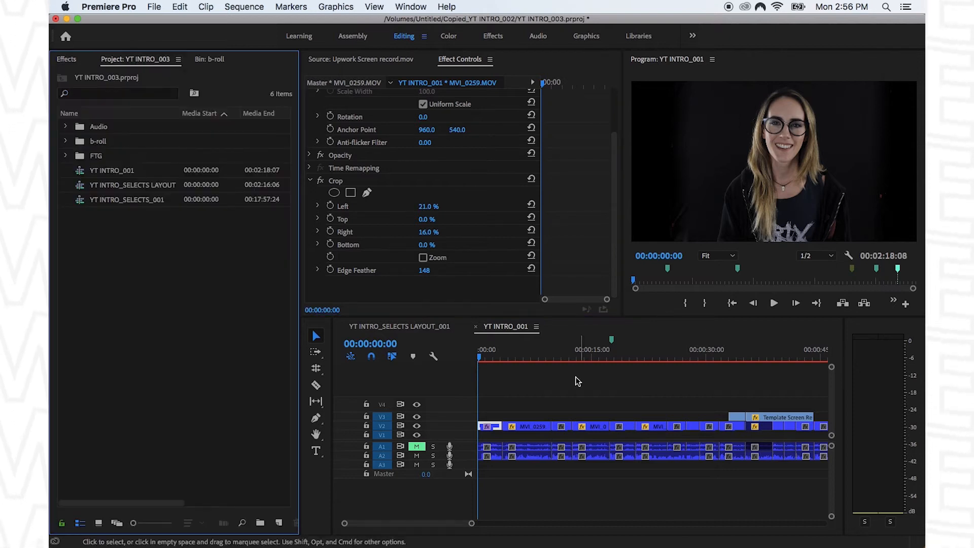
click(162, 5)
mouse_move(165, 22)
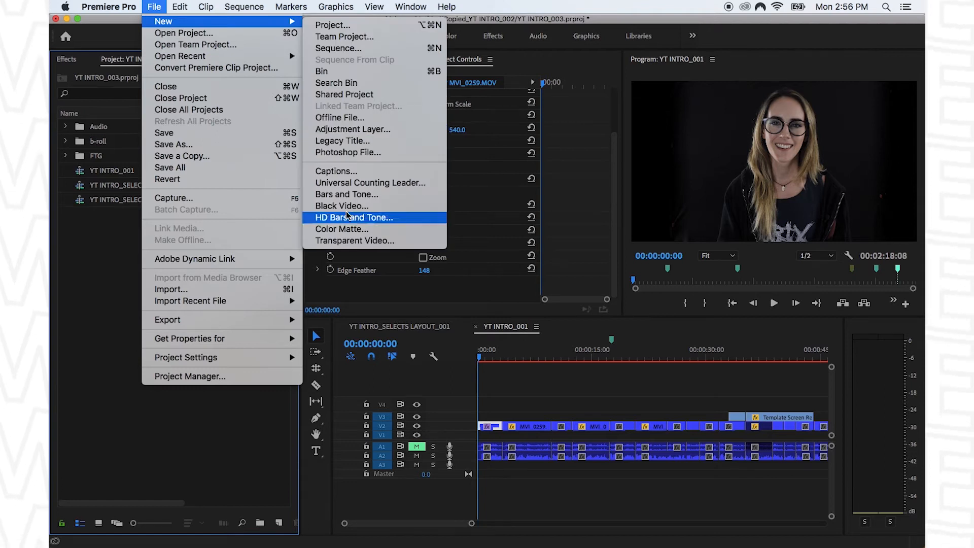
click(345, 228)
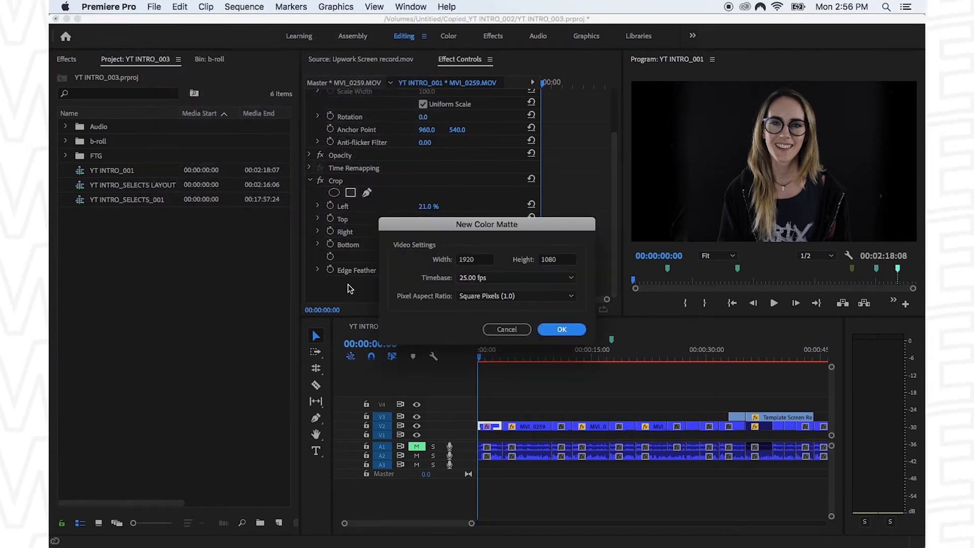
click(563, 331)
click(627, 128)
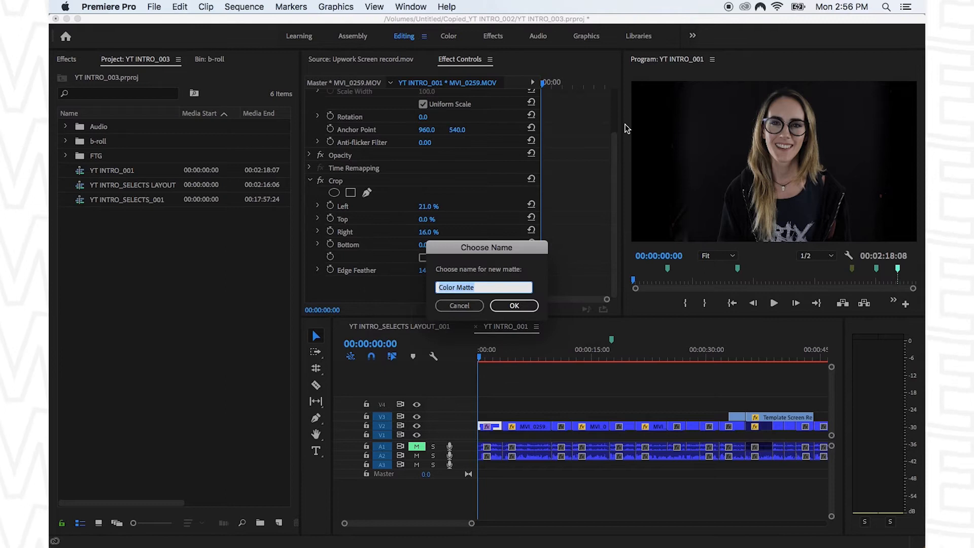
click(514, 306)
- Place the color matte on V1 beneath the first clip and increase that clip's crop to 28% left and 23% right
drag(107, 167, 487, 436)
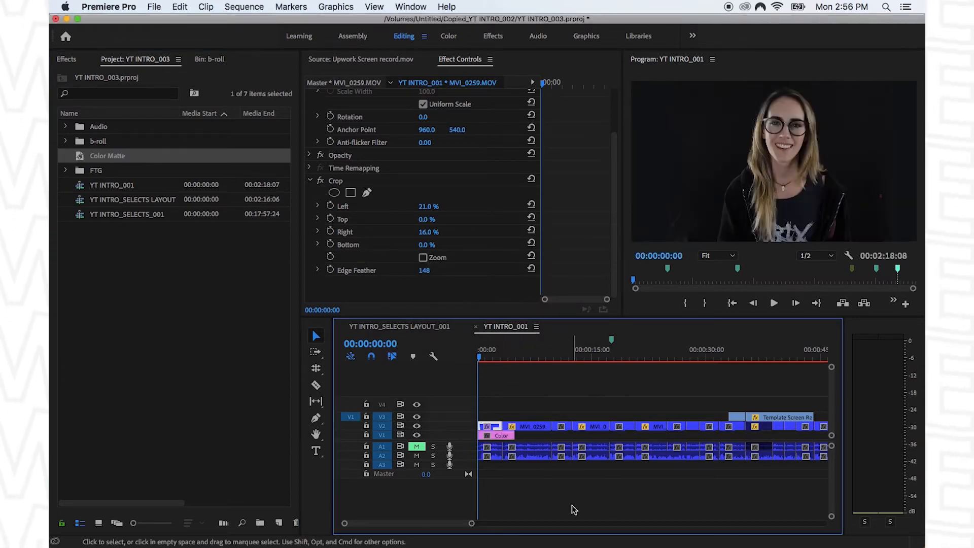
drag(429, 206, 432, 206)
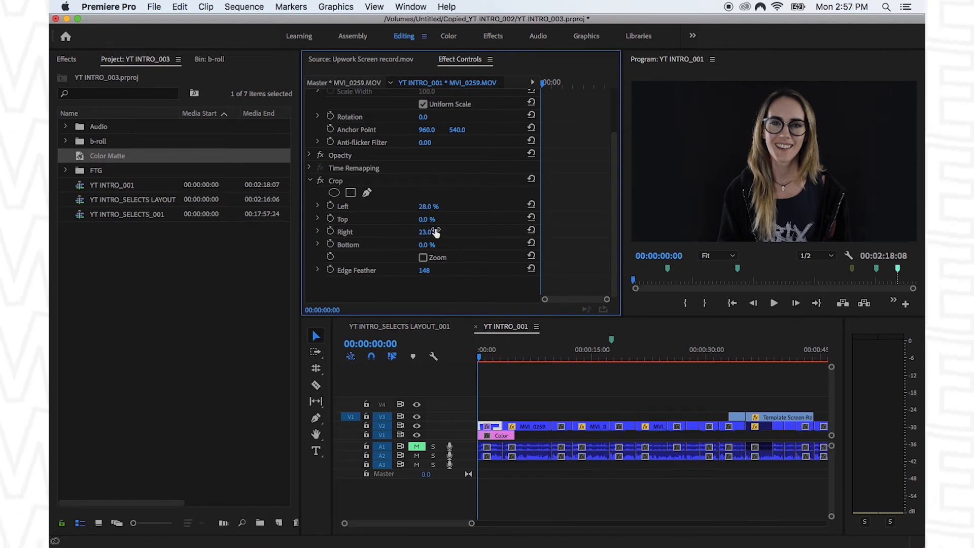
- Set the color matte to 080A0C by sampling the dark backdrop beside the subject's shoulder in the preview
double_click(488, 438)
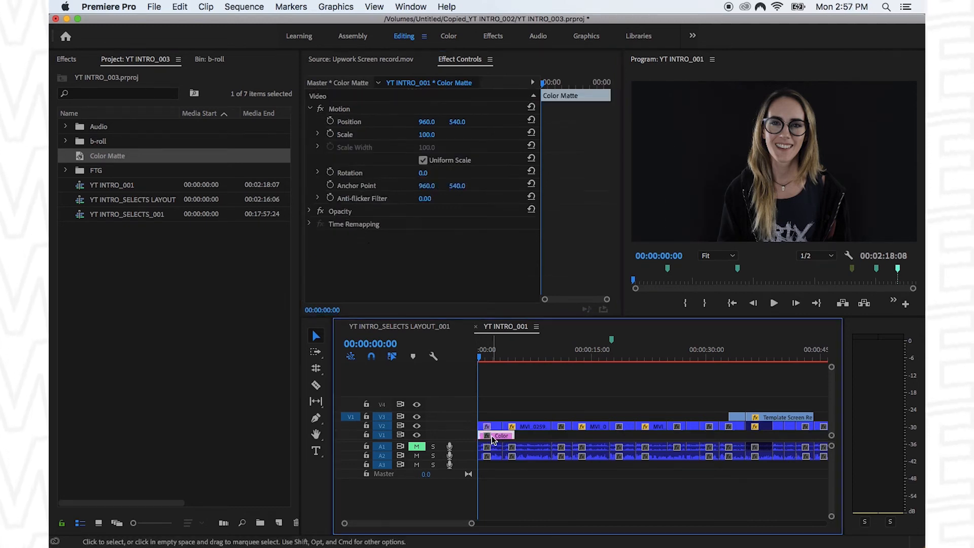
click(613, 288)
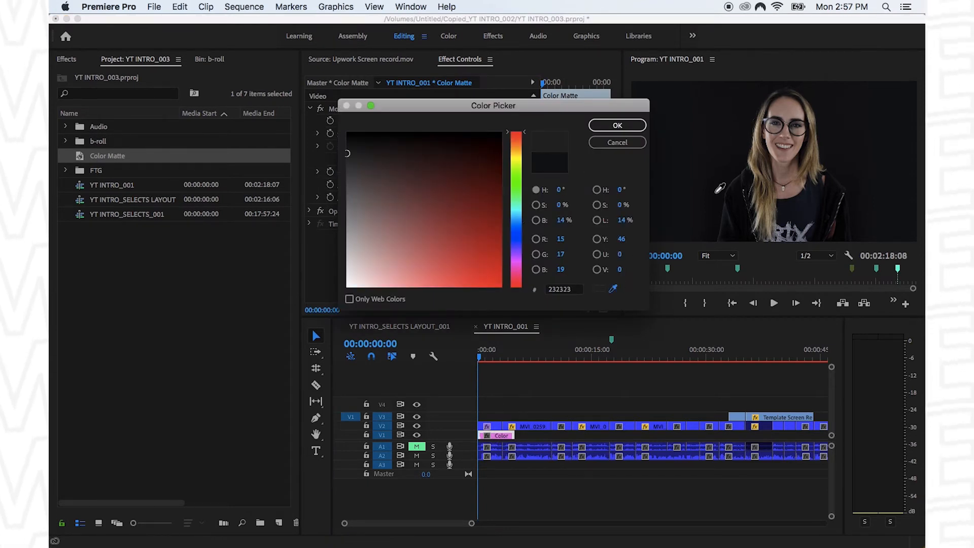
click(721, 189)
click(604, 130)
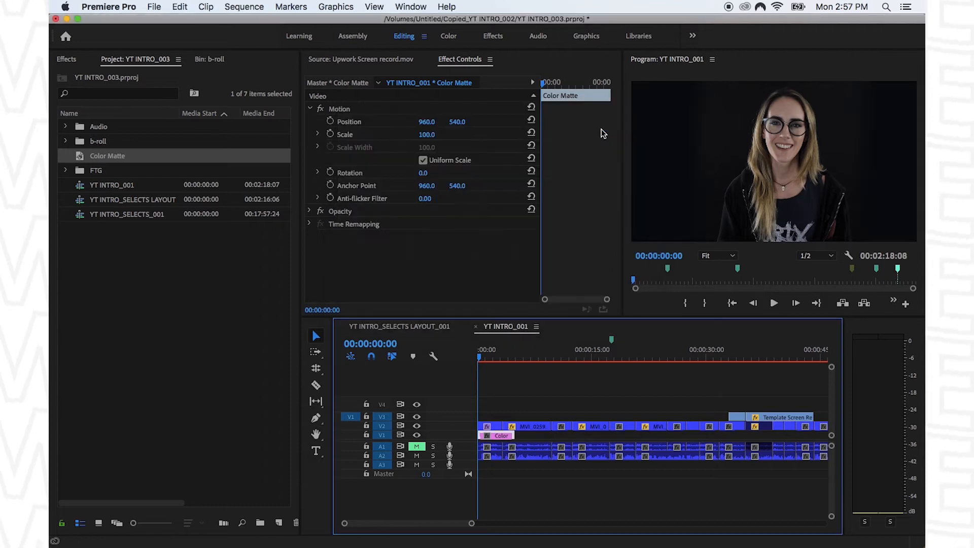
- Resample the color matte from the backdrop beside the subject's head, setting it to 0F0F13
double_click(503, 438)
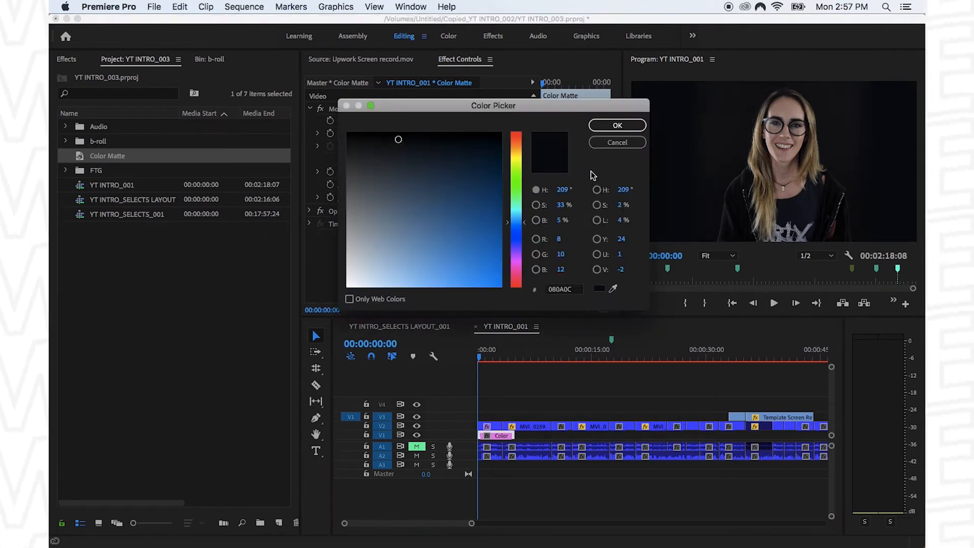
click(613, 289)
click(714, 147)
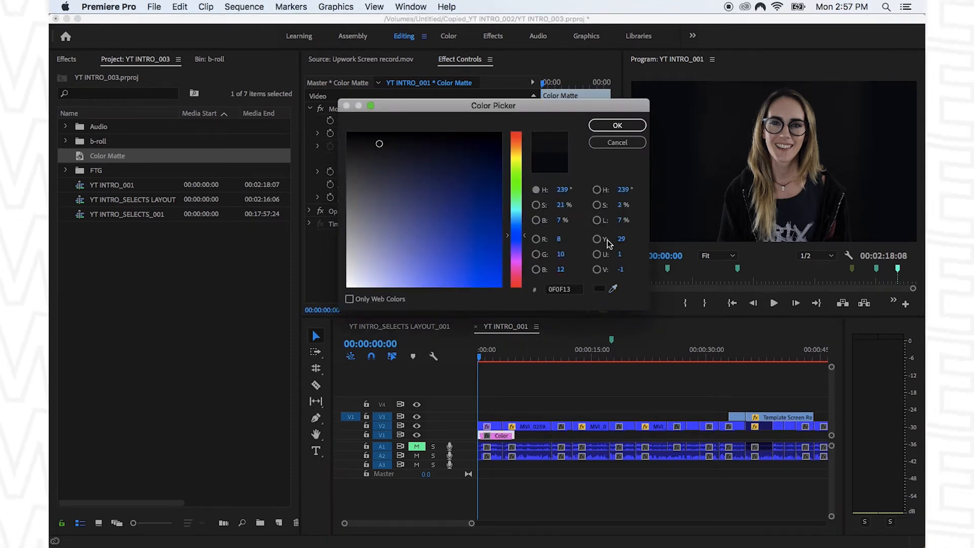
click(617, 125)
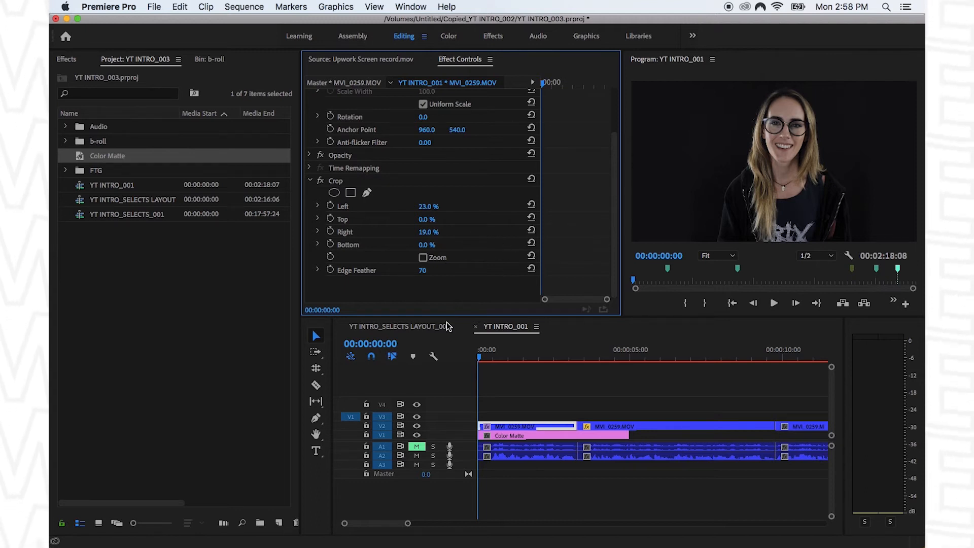
- Duplicate the first talking-head clip from V2 onto V3 directly above the original
click(514, 427)
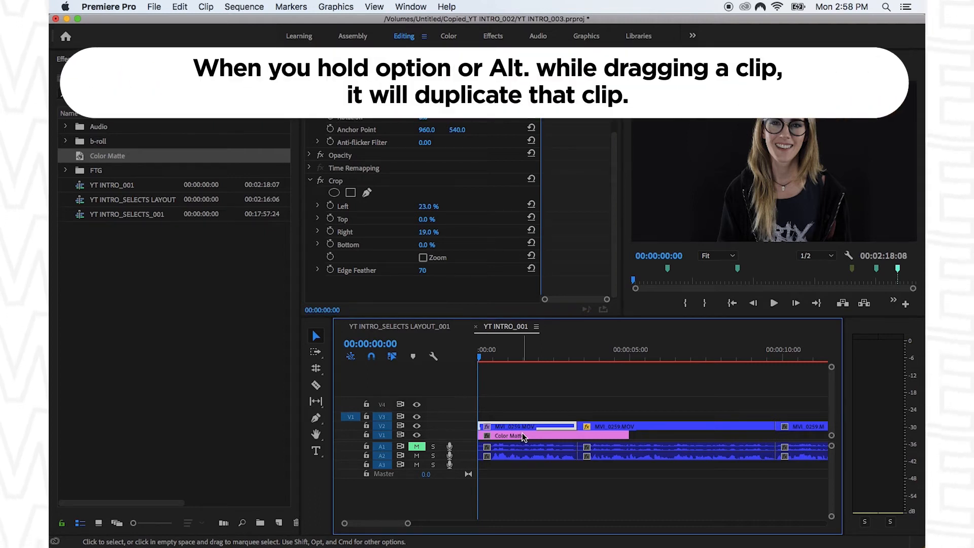
drag(508, 428, 510, 414)
click(539, 401)
click(532, 418)
- At 00:00:01:12, scale the lower copy on V2 to 256% and reposition it to 1365.3, 838.6 beside the subject
drag(525, 358, 523, 377)
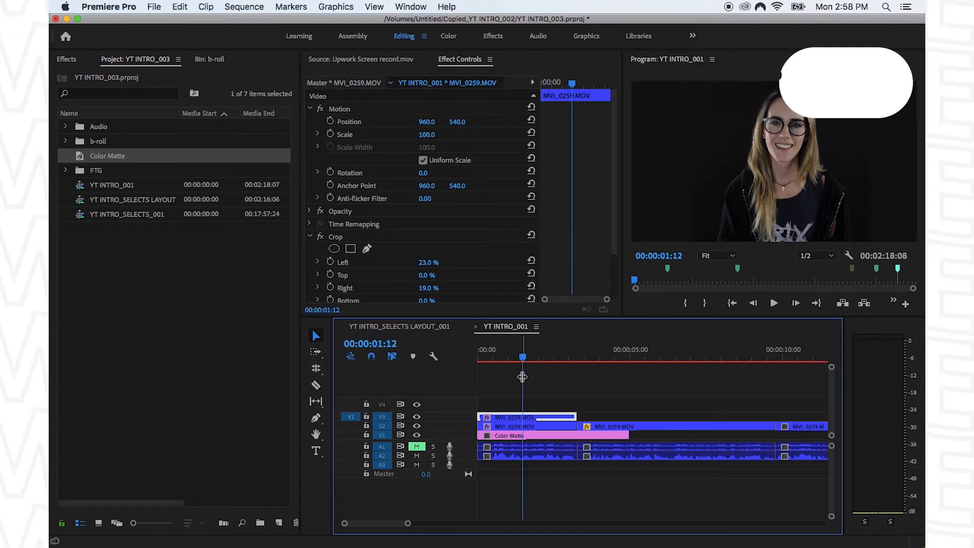
click(517, 428)
drag(430, 136, 523, 135)
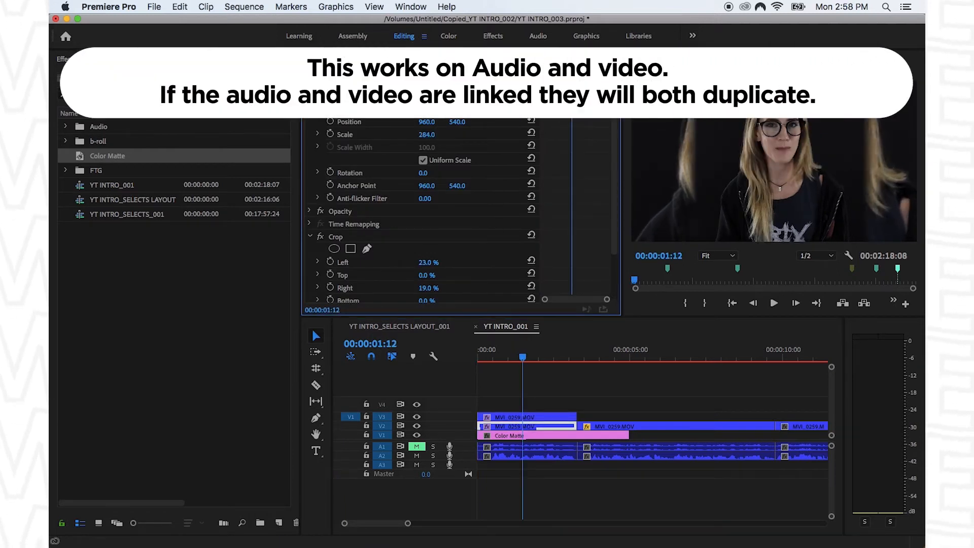
drag(681, 133, 754, 188)
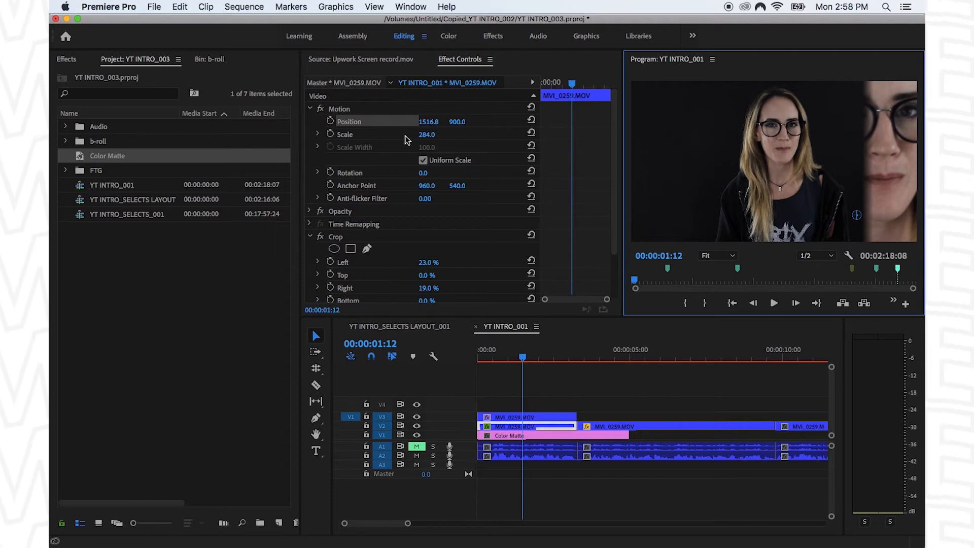
mouse_move(425, 136)
mouse_down()
mouse_move(393, 136)
mouse_move(435, 135)
mouse_up()
drag(660, 133, 638, 120)
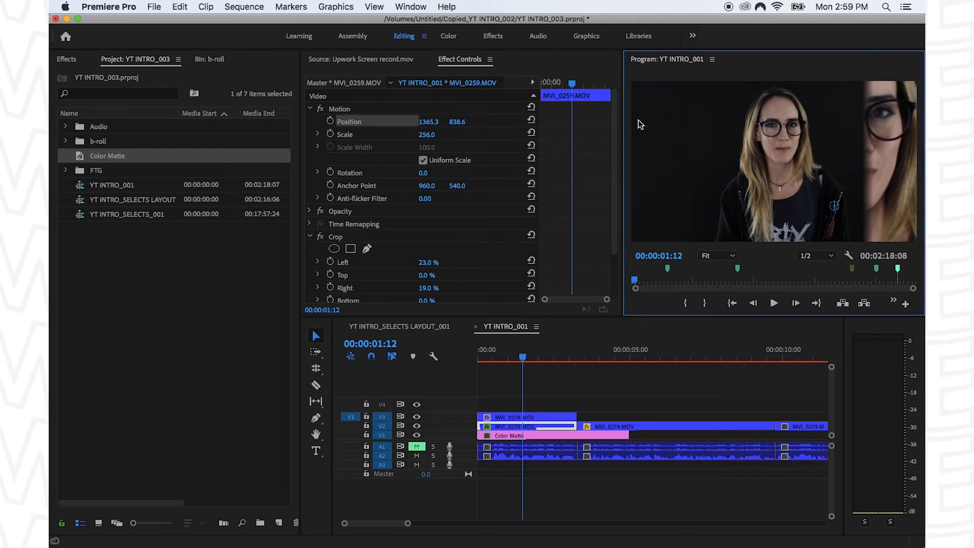
- Apply Gaussian Blur to the enlarged talking-head copy on V2 with Blurriness set to 10
click(61, 59)
click(105, 77)
text(gaus)
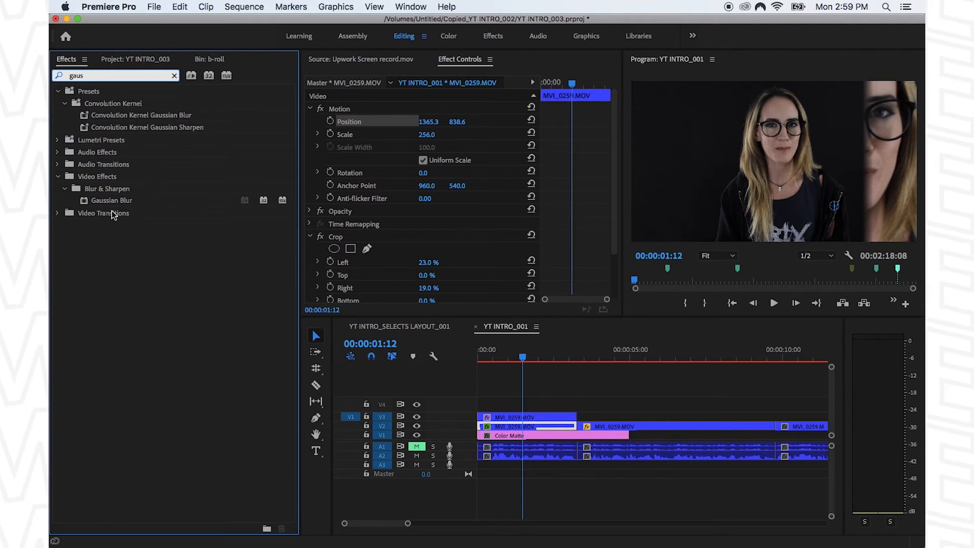
click(126, 201)
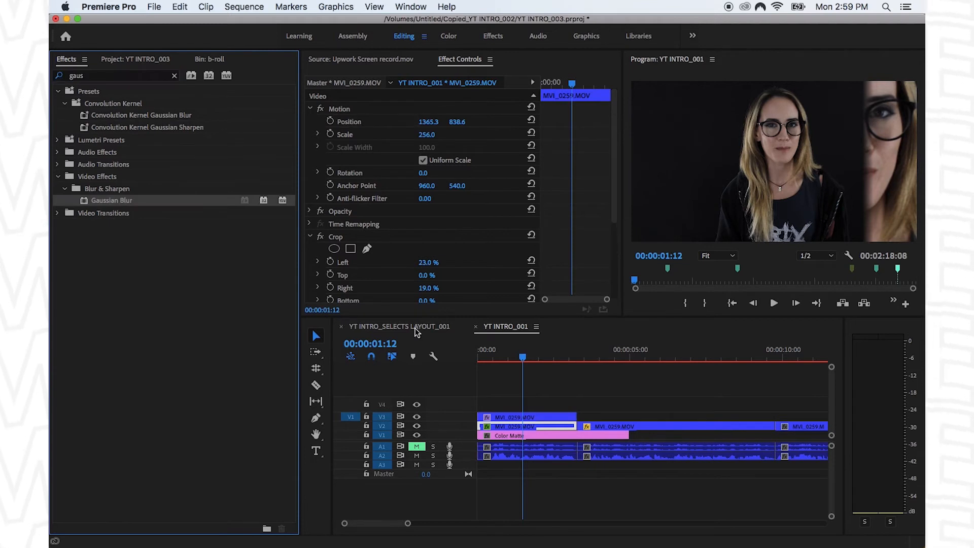
scroll(591, 207, down, 5)
click(434, 243)
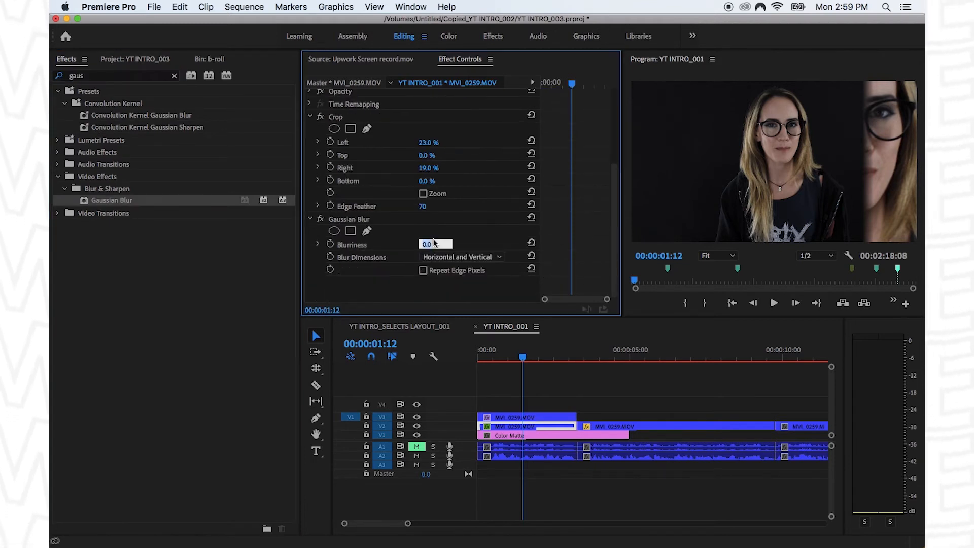
key(Return)
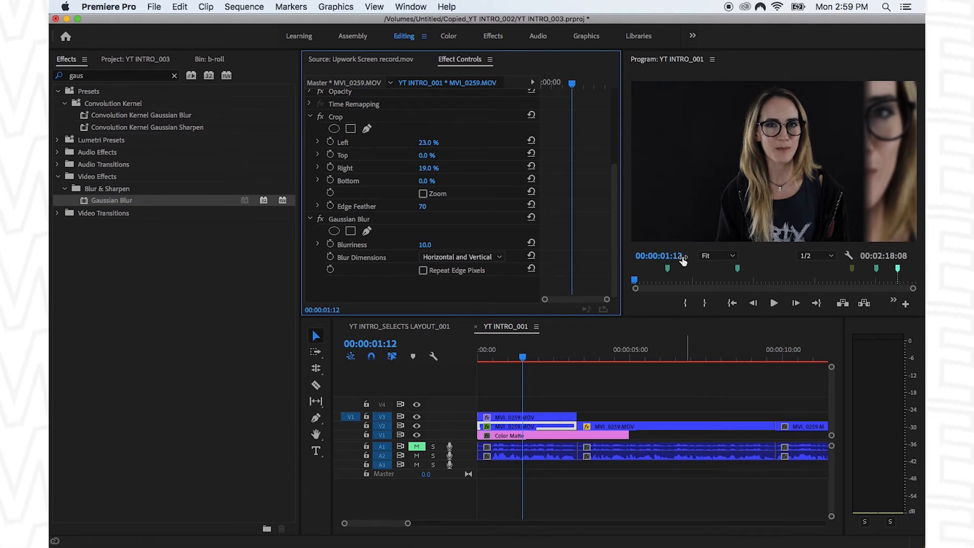
- Increase the crop's Edge Feather to 81 on the full-size talking-head clip on V3
click(543, 419)
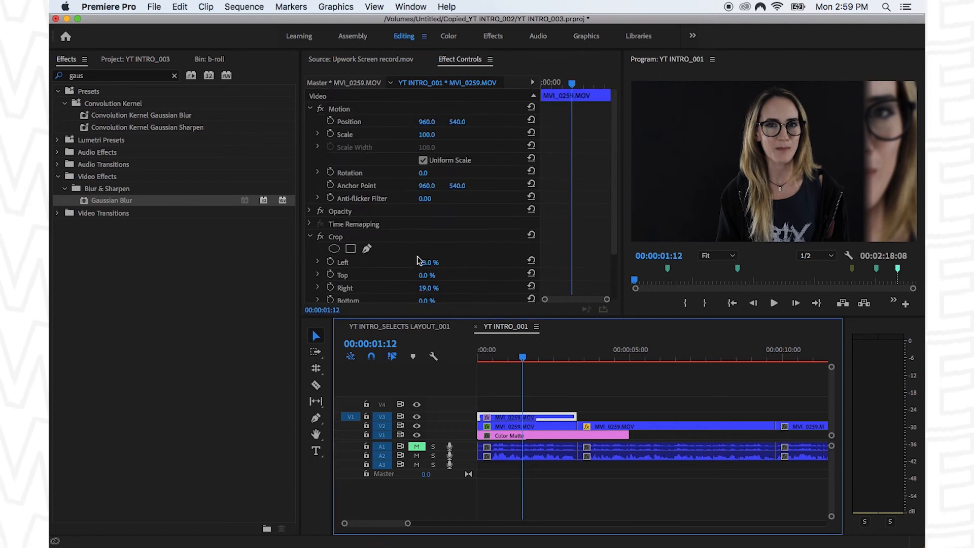
scroll(435, 269, down, 2)
click(424, 272)
drag(424, 272, 430, 271)
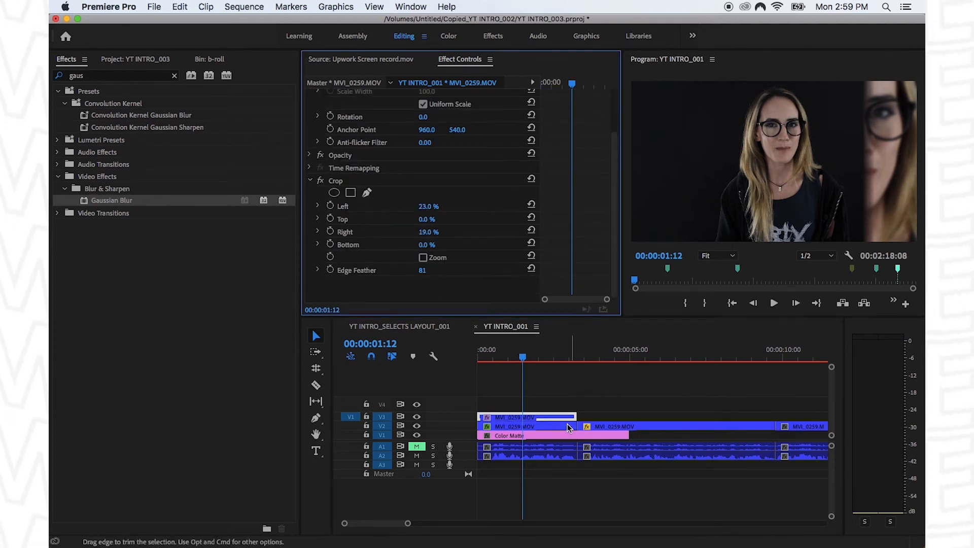
- Set the right crop of the enlarged blurred copy on V2 to 65%
click(531, 436)
click(536, 429)
drag(112, 200, 447, 234)
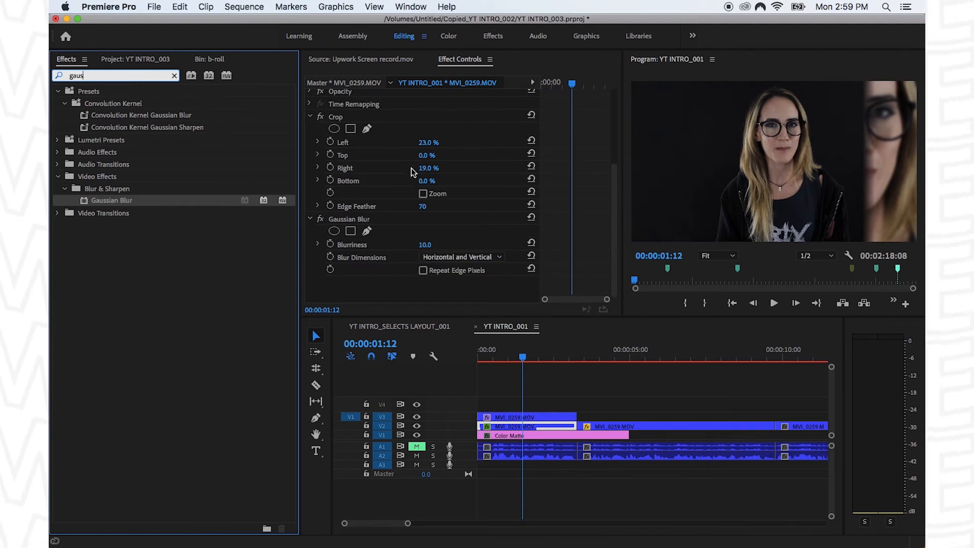
mouse_move(429, 169)
mouse_down()
mouse_move(453, 169)
mouse_move(445, 168)
mouse_up()
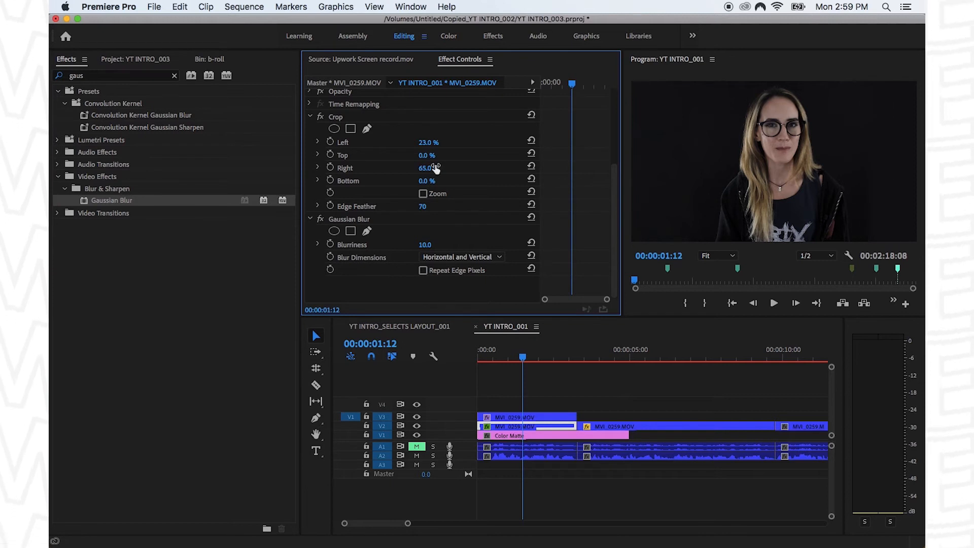
- Move the full-size talking-head clip from V3 to V4 and duplicate the blurred V2 copy onto V3
click(516, 417)
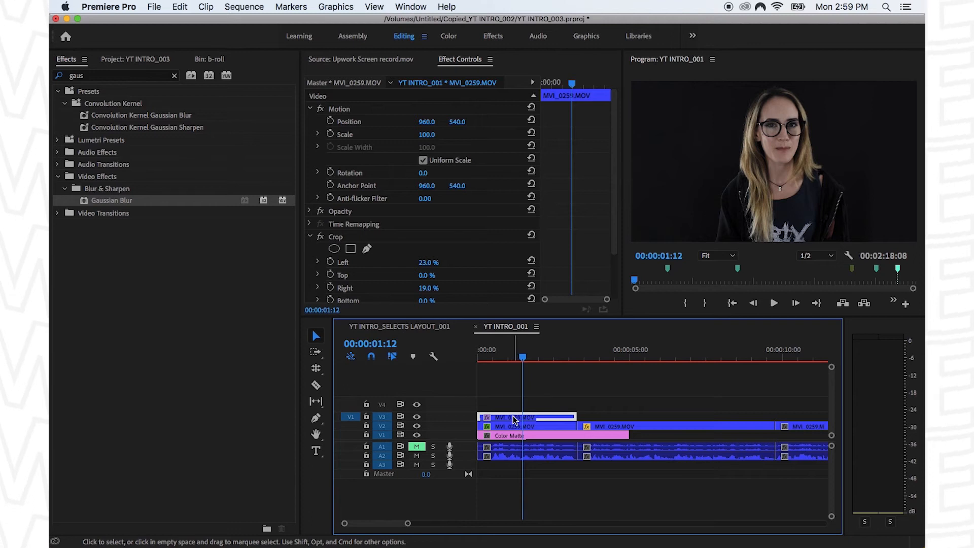
mouse_move(515, 419)
mouse_down()
mouse_move(513, 404)
mouse_move(511, 419)
mouse_up()
click(510, 429)
click(518, 418)
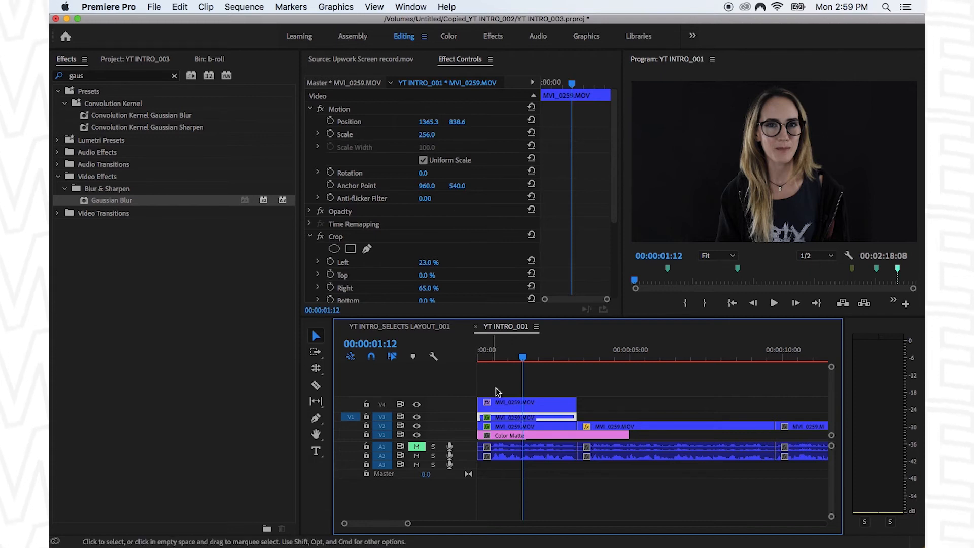
- Reset the crop on the blurred V3 copy and set its horizontal position to 248.3, on the subject's other side
click(348, 121)
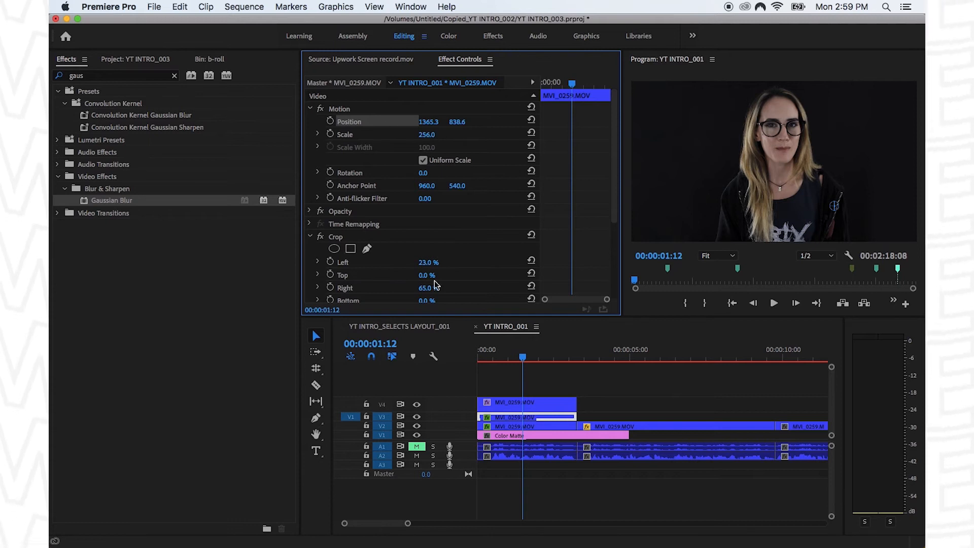
click(531, 236)
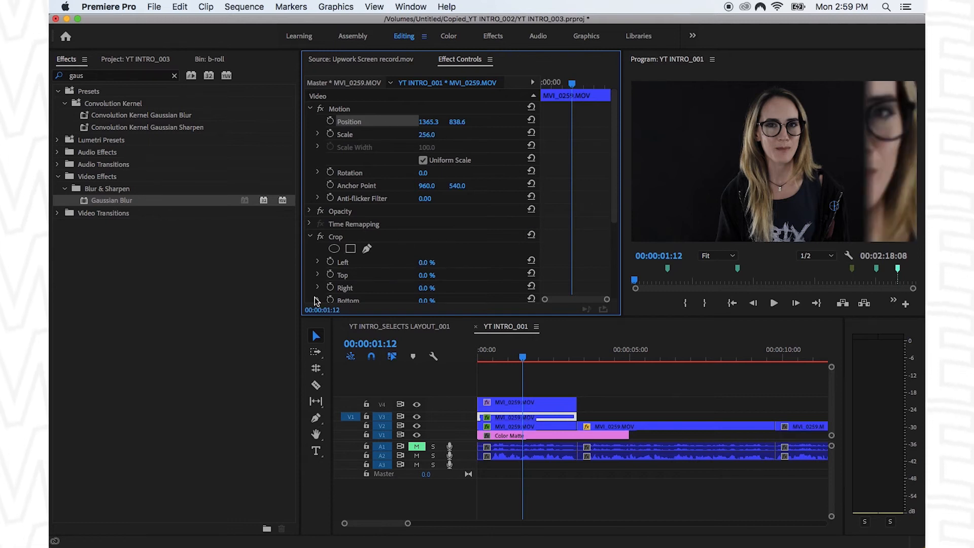
drag(430, 122, 333, 122)
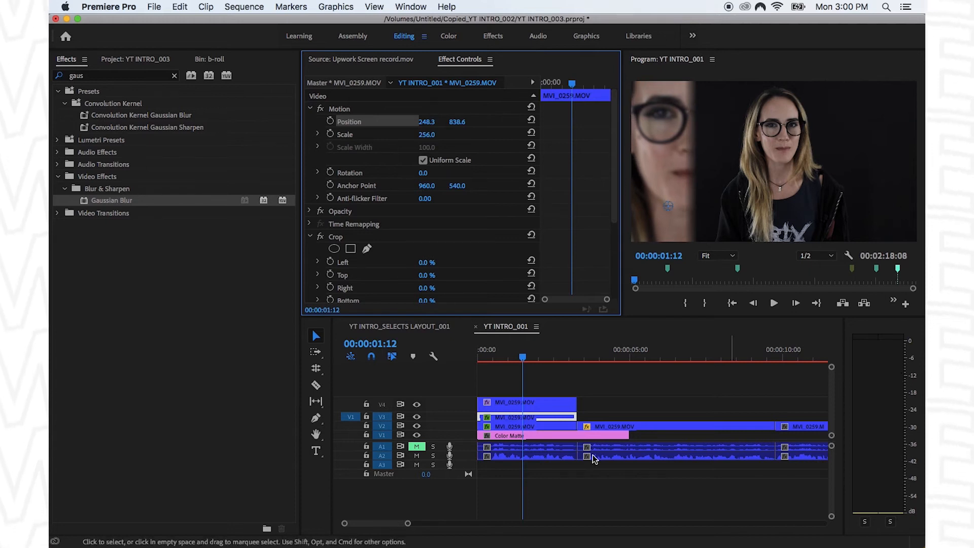
- Set the left crop of the blurred V3 copy to 55%
click(556, 409)
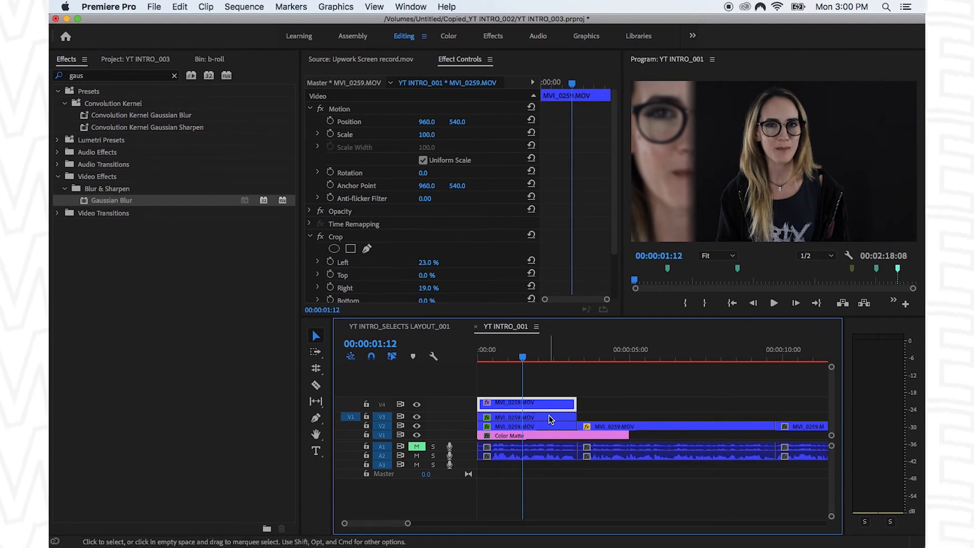
click(563, 417)
mouse_move(427, 262)
mouse_down()
mouse_move(474, 262)
mouse_move(435, 265)
mouse_up()
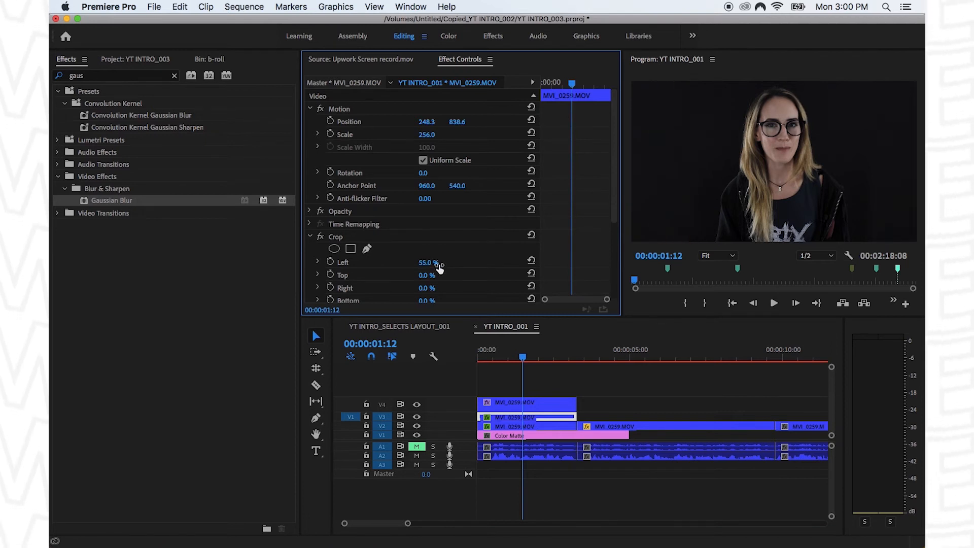
click(598, 390)
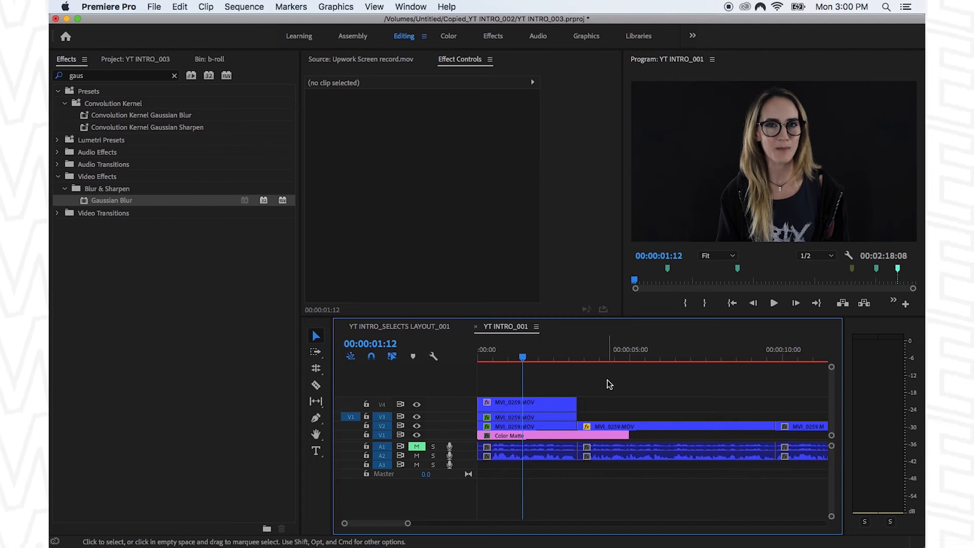
- Trim the color matte to the end of the first shot and nest it with both blurred copies as BKG Nest
drag(628, 435, 577, 435)
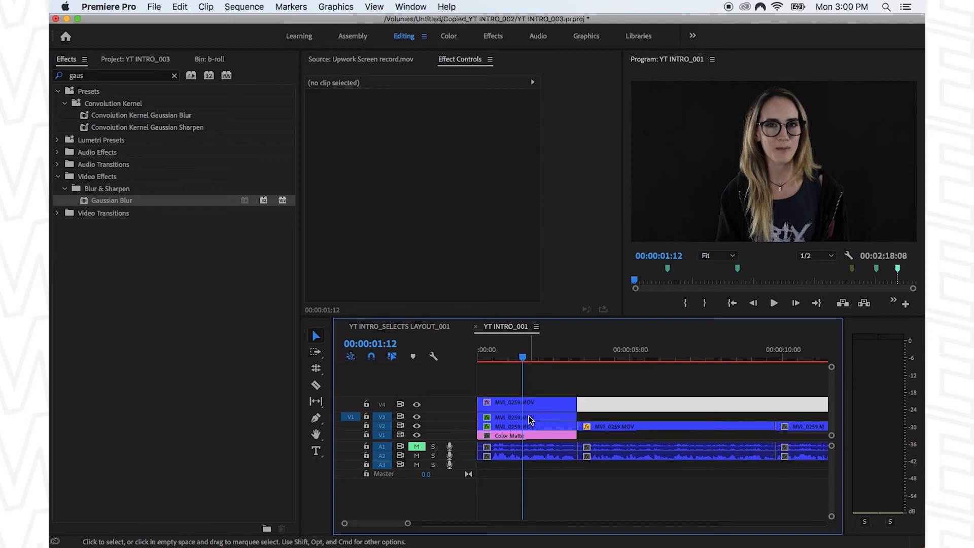
click(529, 417)
shift+click(526, 435)
shift+click(528, 427)
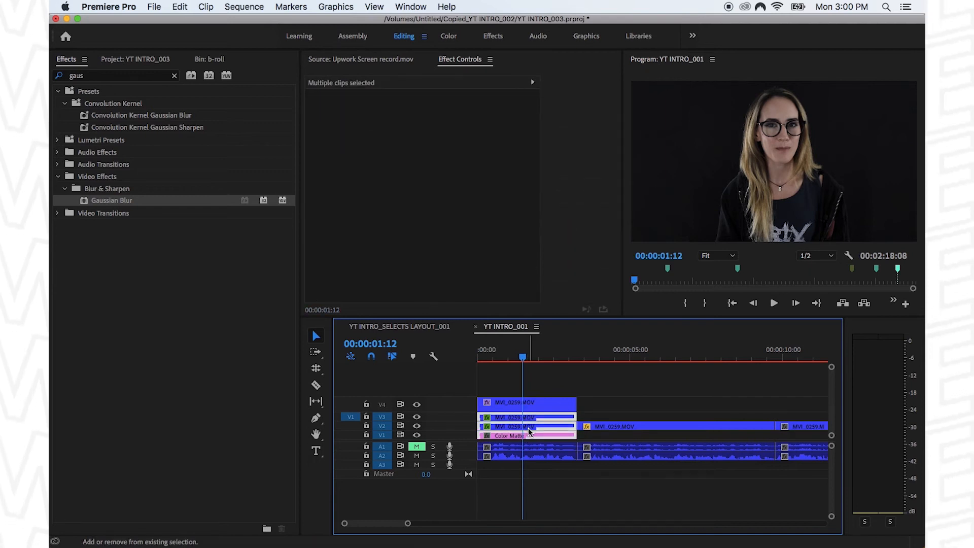
right_click(529, 430)
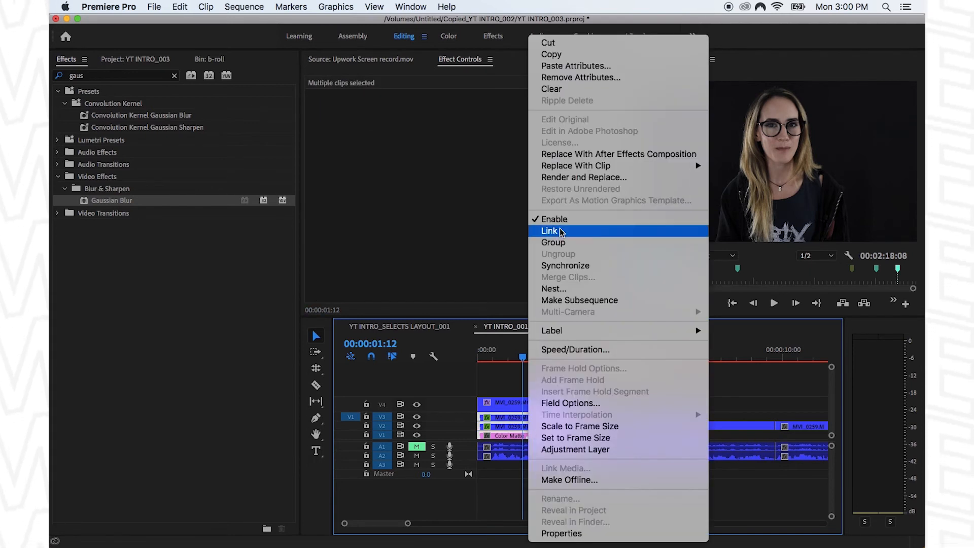
click(574, 289)
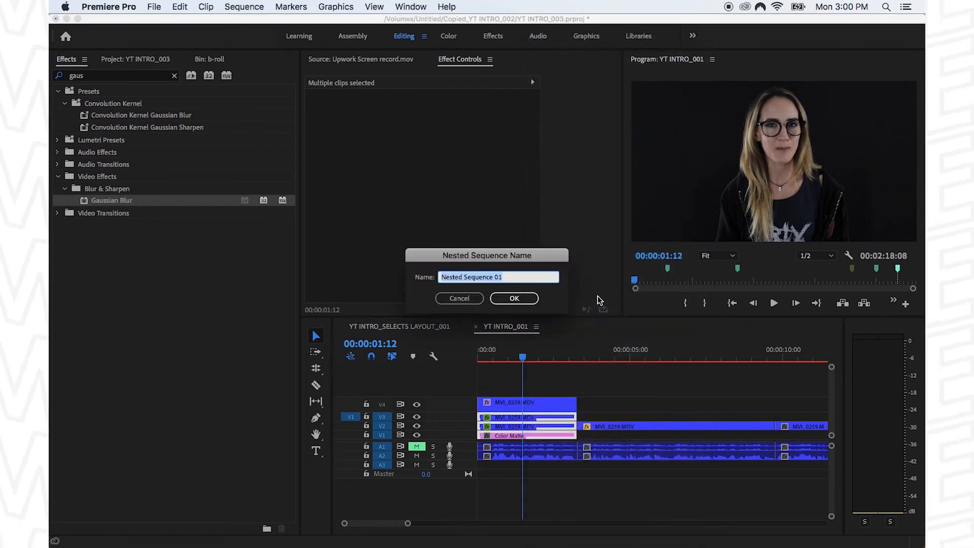
text(BKG Nest)
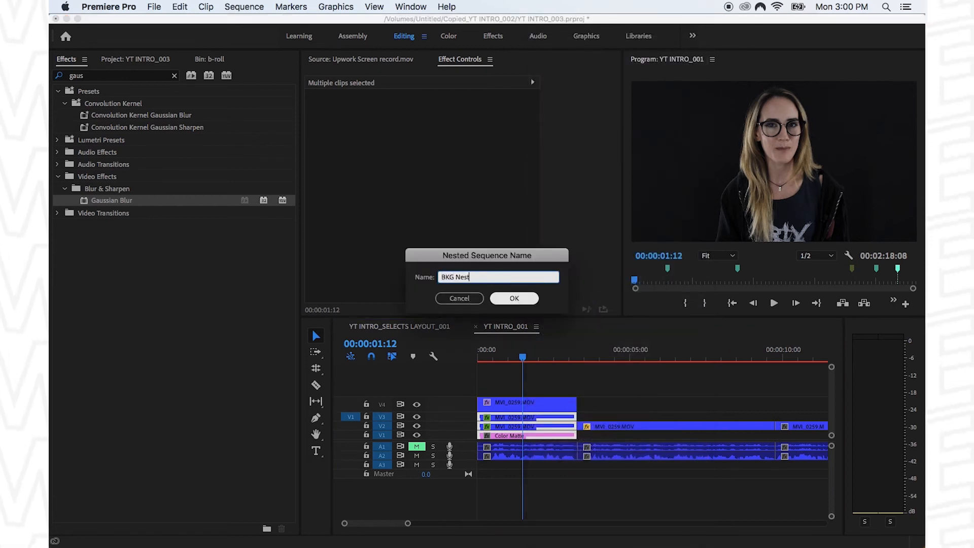
key(Return)
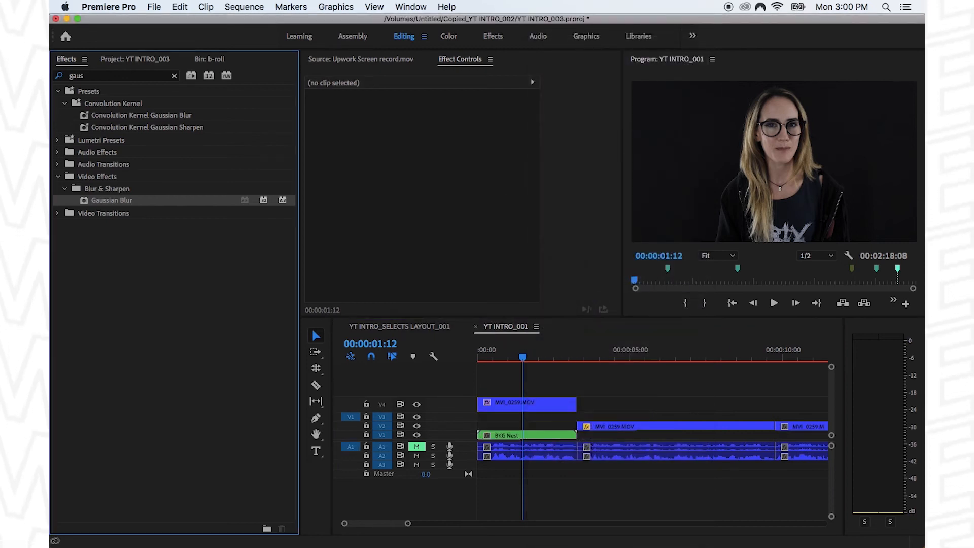
- Add a frame hold to BKG Nest at 00:00:01:12 and extend the held segment to the end of the sequence
right_click(533, 436)
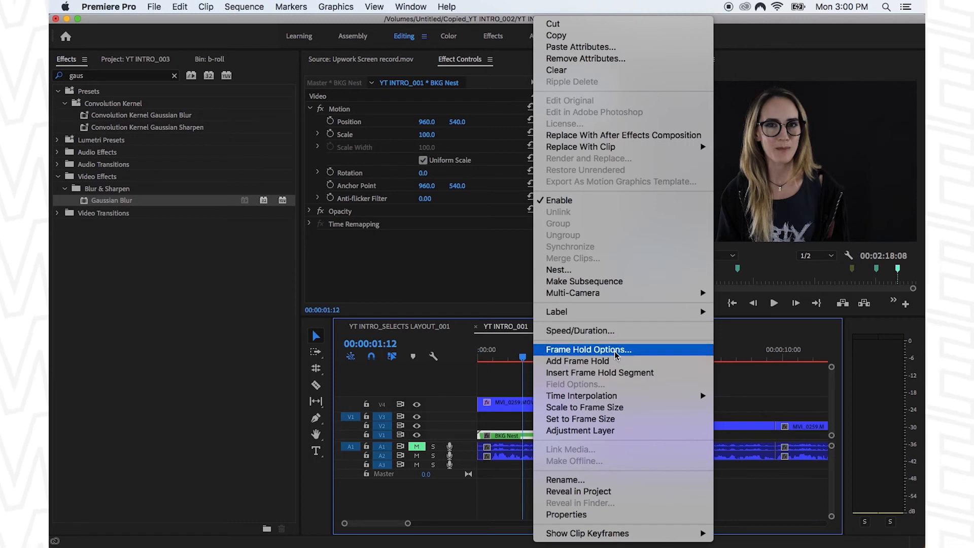
click(578, 361)
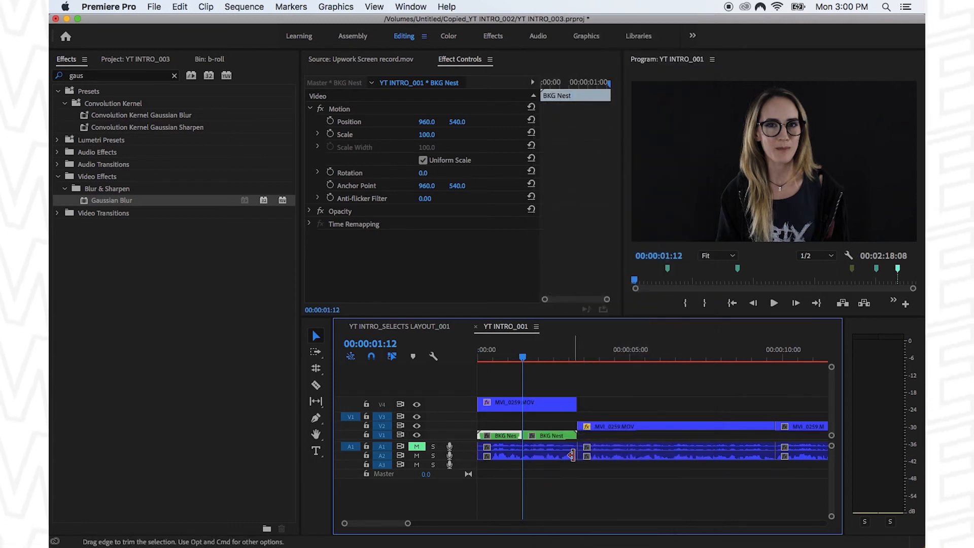
drag(578, 435, 748, 441)
key(minus)
key(minus)
key(minus)
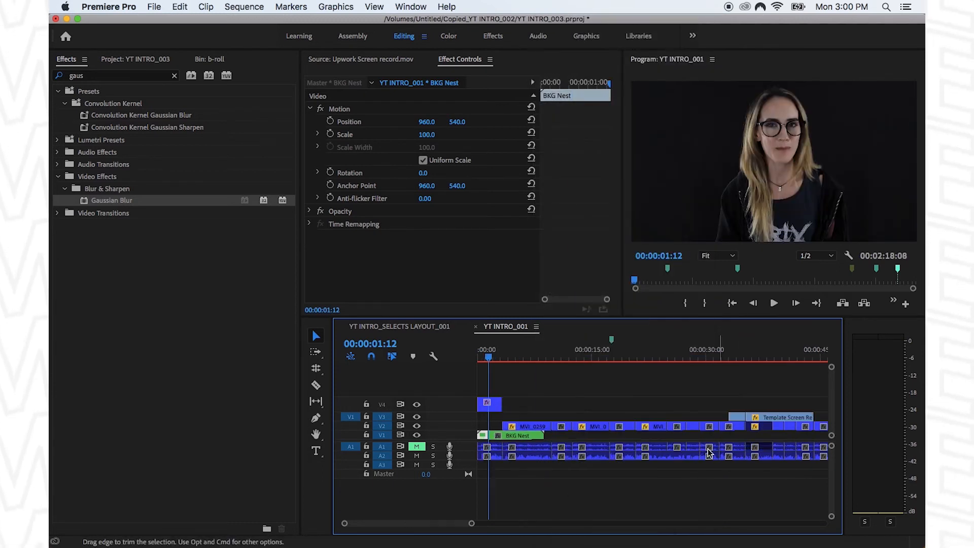
drag(509, 435, 763, 436)
key(minus)
drag(630, 435, 741, 436)
click(504, 393)
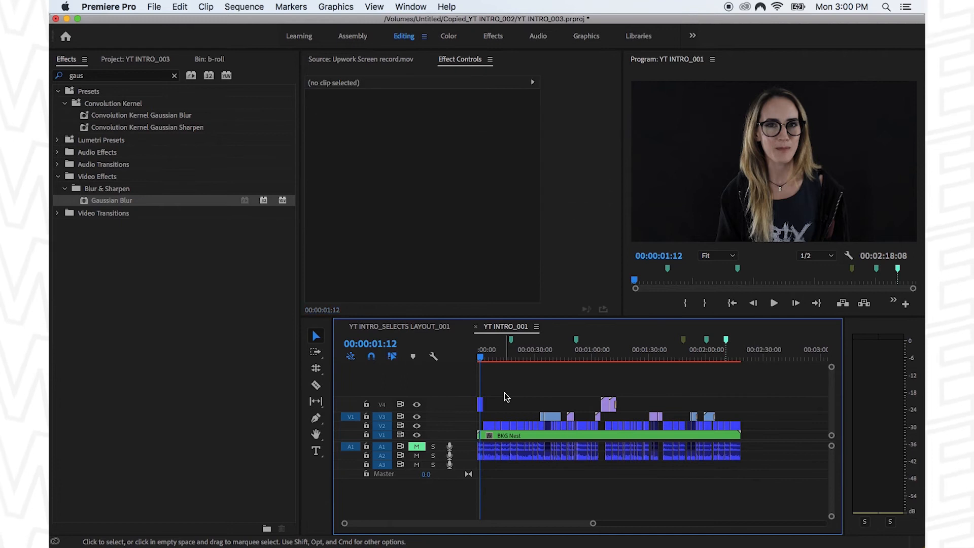
- Move the first full-size talking-head clip from V4 down to V2, directly above BKG Nest
key(equal)
key(equal)
key(equal)
key(equal)
drag(496, 411, 537, 430)
click(540, 429)
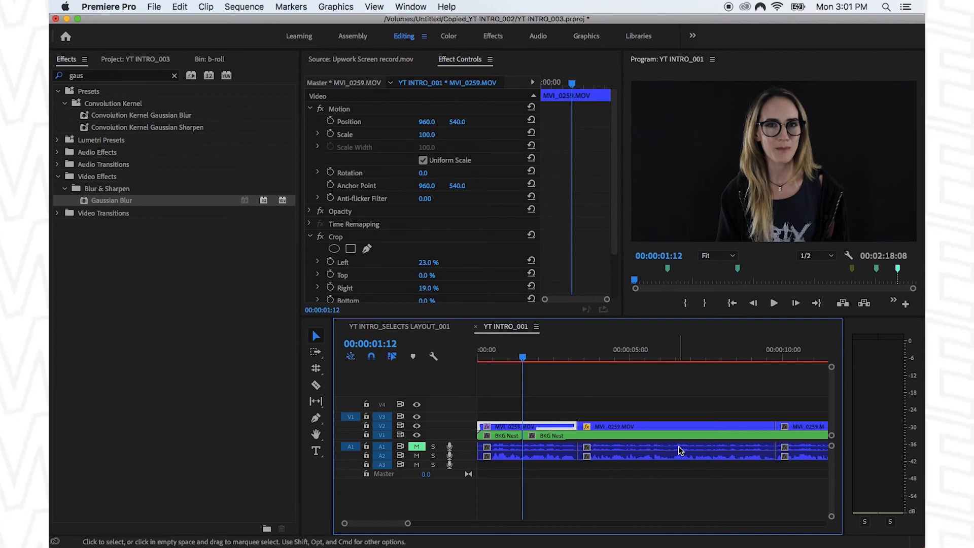
- Select the wide, unscaled MVI_0259.MOV talking-head clips on V2 between about 00:00:10:00 and 00:00:31:00, skipping the punched-in ones
click(698, 401)
key(minus)
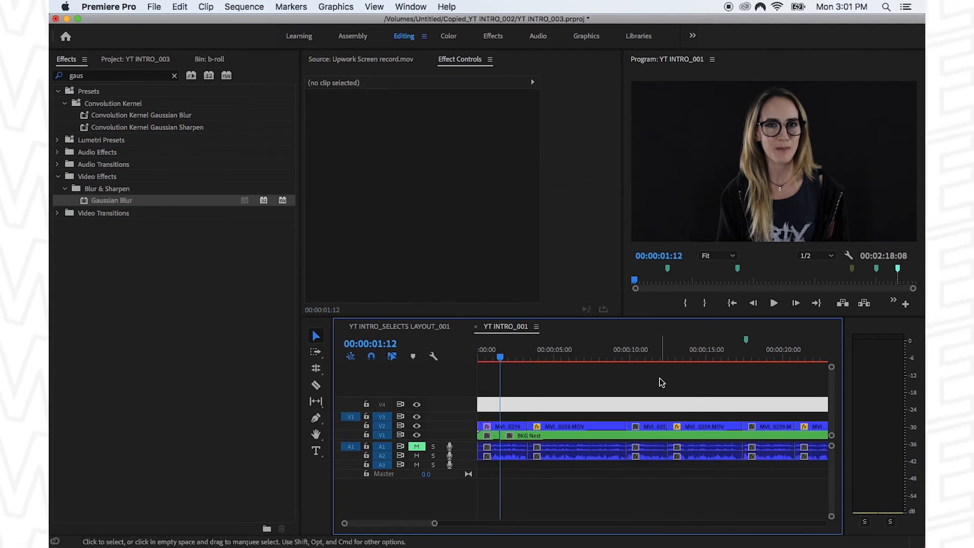
click(649, 426)
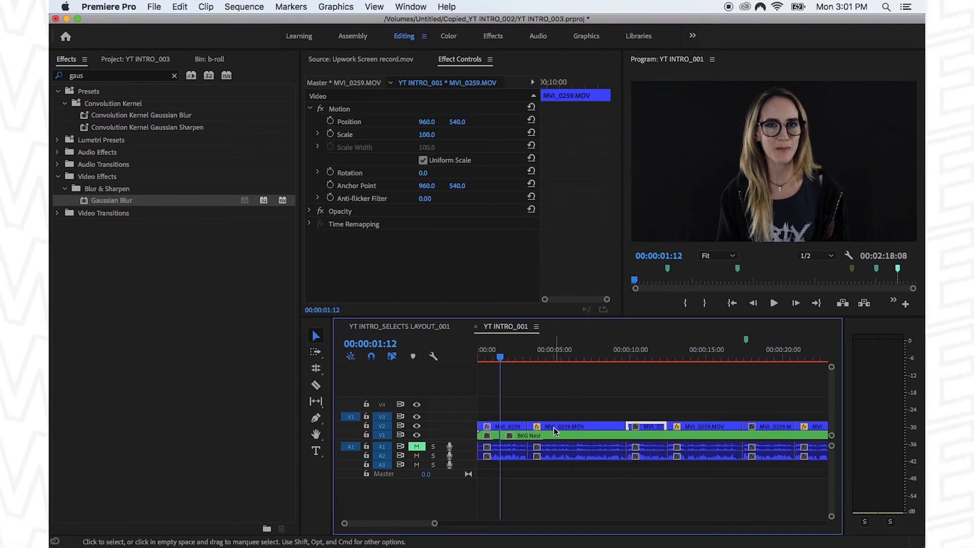
key(equal)
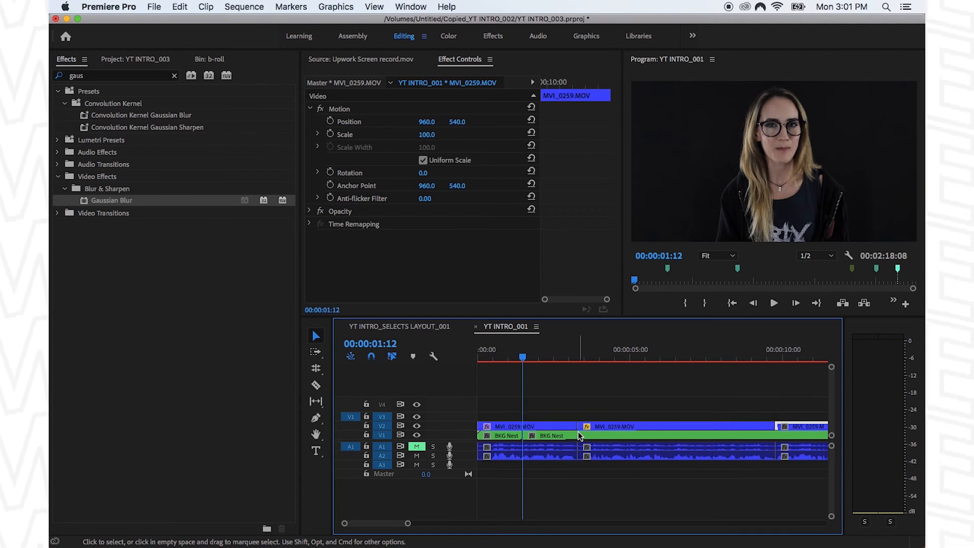
scroll(639, 440, right, 2)
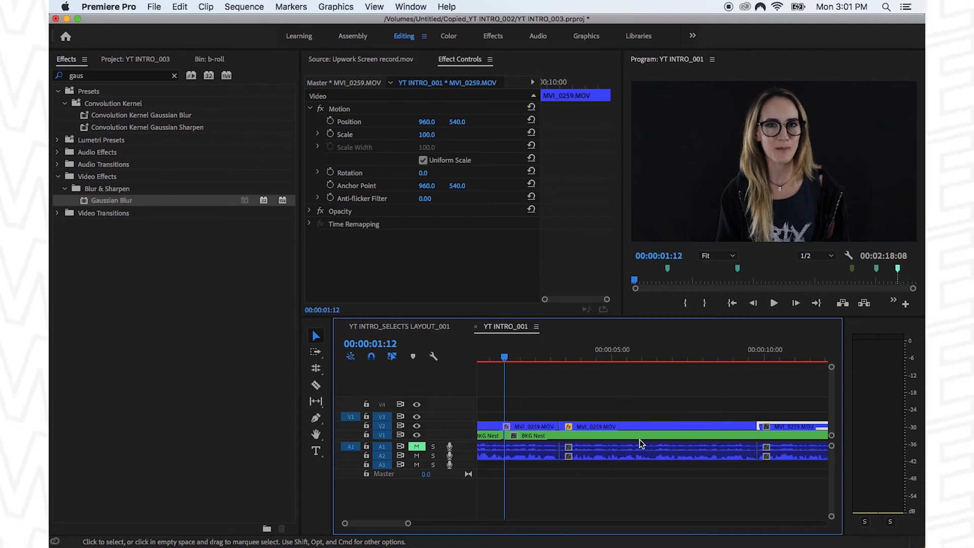
key(minus)
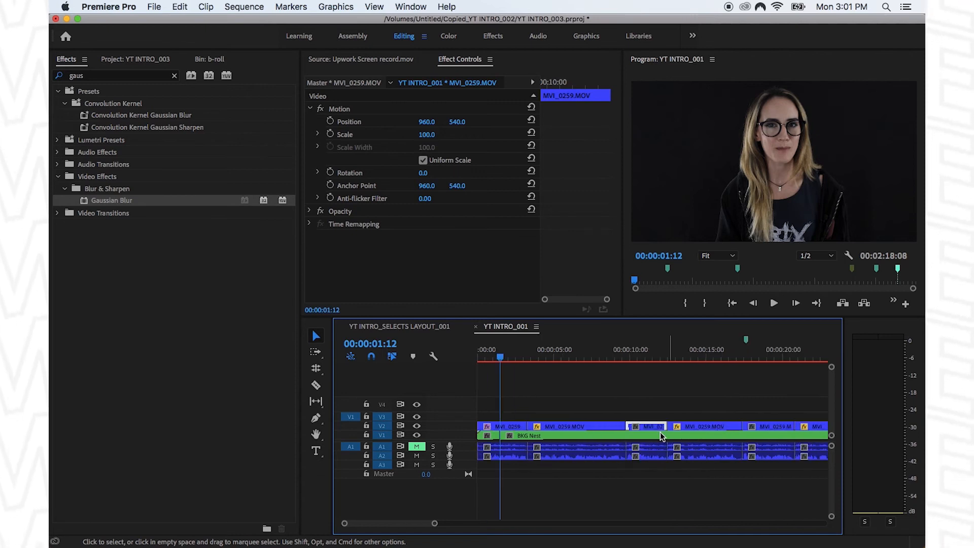
key(minus)
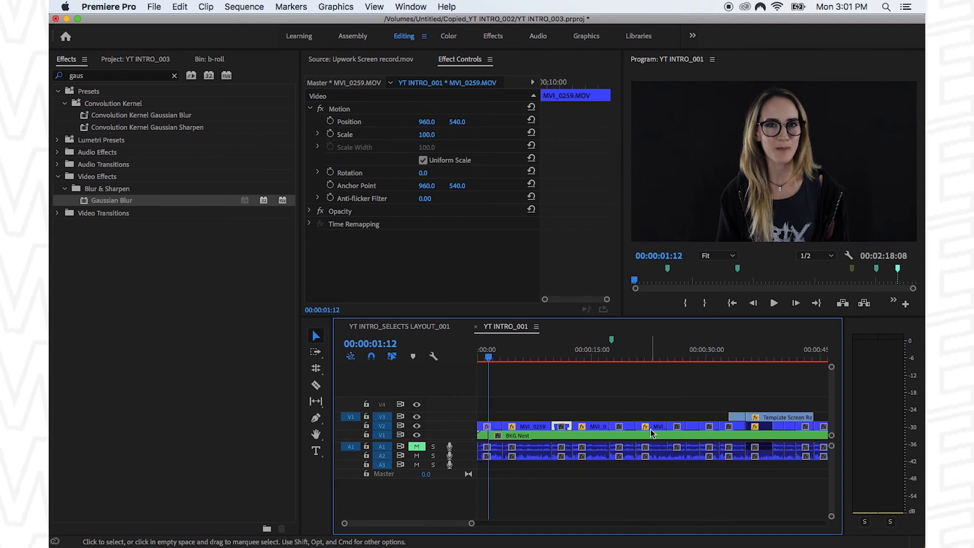
shift+click(620, 431)
shift+click(713, 429)
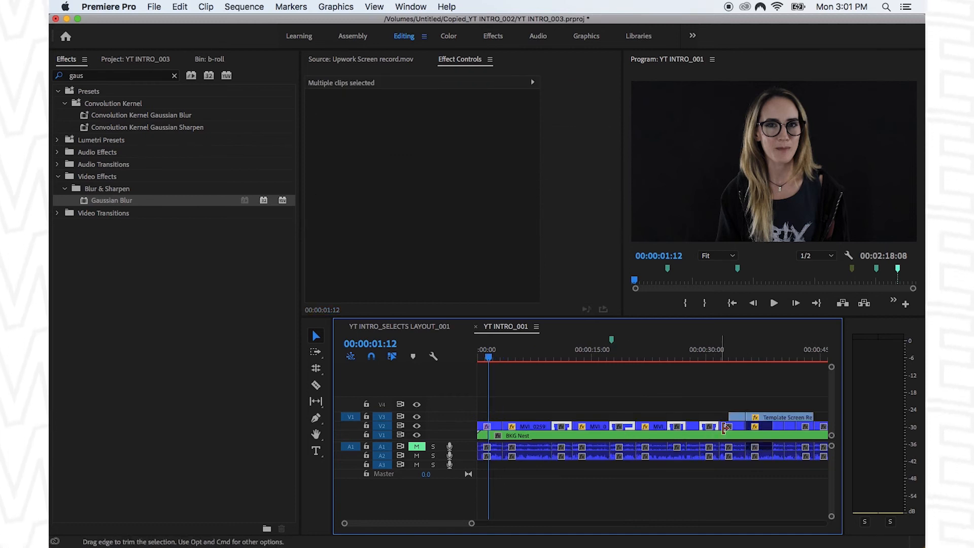
- Check the shot from 00:00:31:07 and add the wide V2 talking-head clips up to about 00:00:47:00 to the selection
click(724, 359)
key(equal)
click(626, 361)
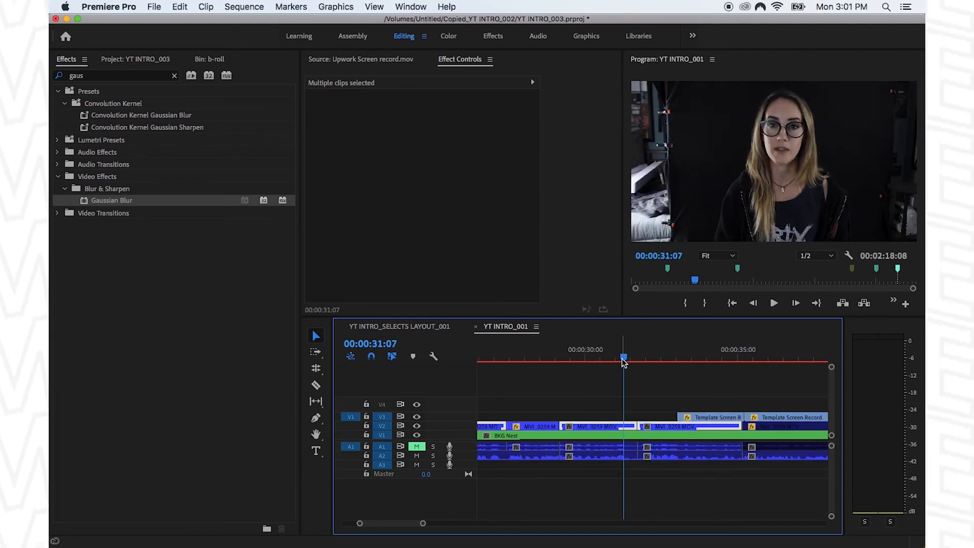
key(space)
key(minus)
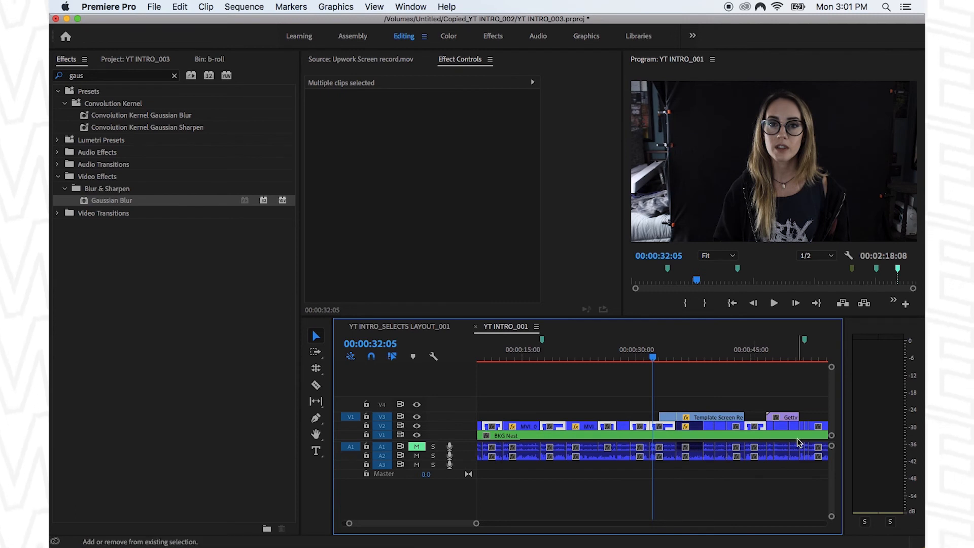
- Check the framing at 00:00:51:14 and add the wide V2 clip that follows it to the selection
scroll(754, 429, right, 3)
click(767, 359)
key(=)
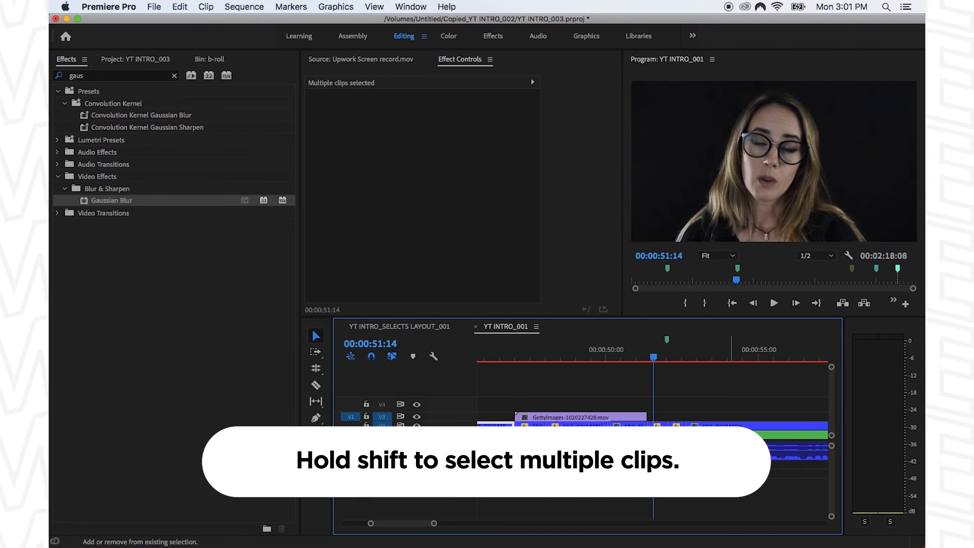
key(minus)
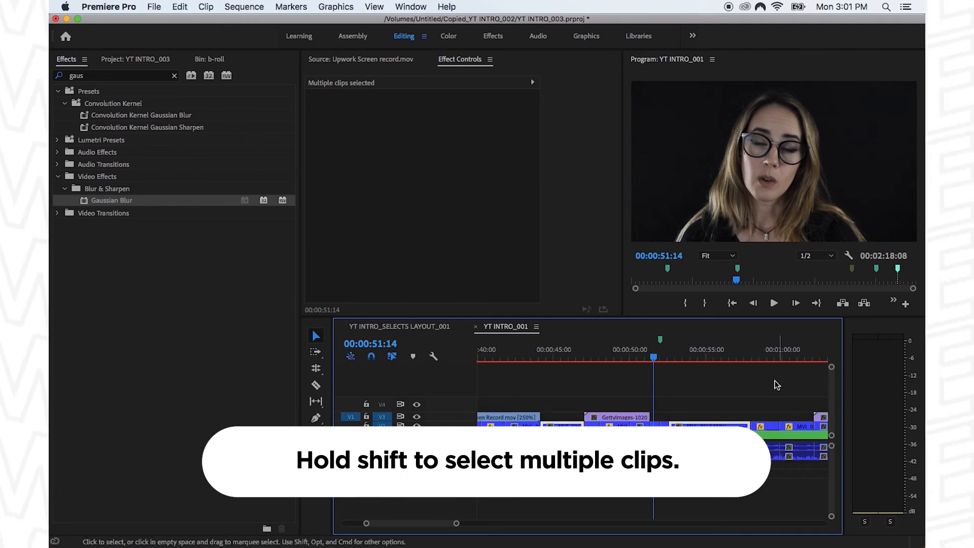
scroll(772, 388, right, 15)
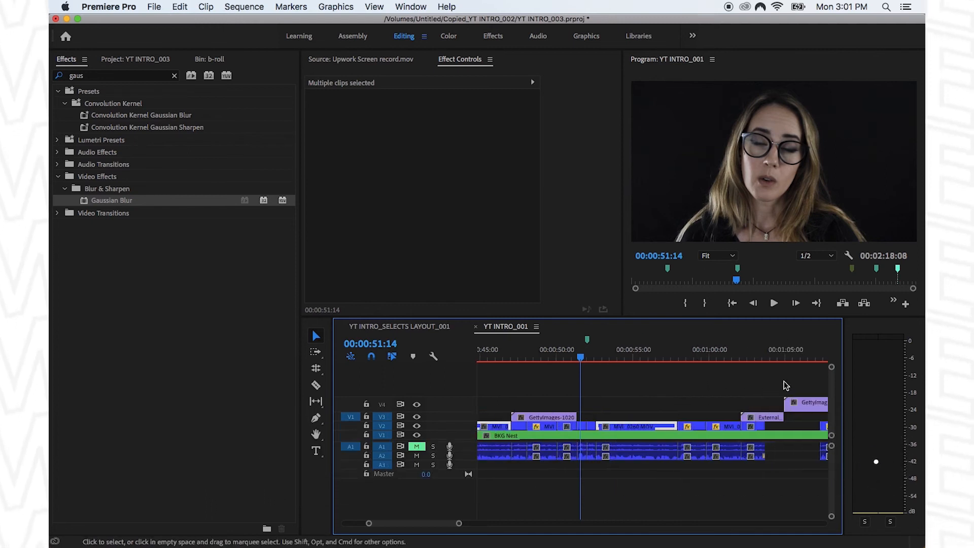
scroll(785, 389, right, 5)
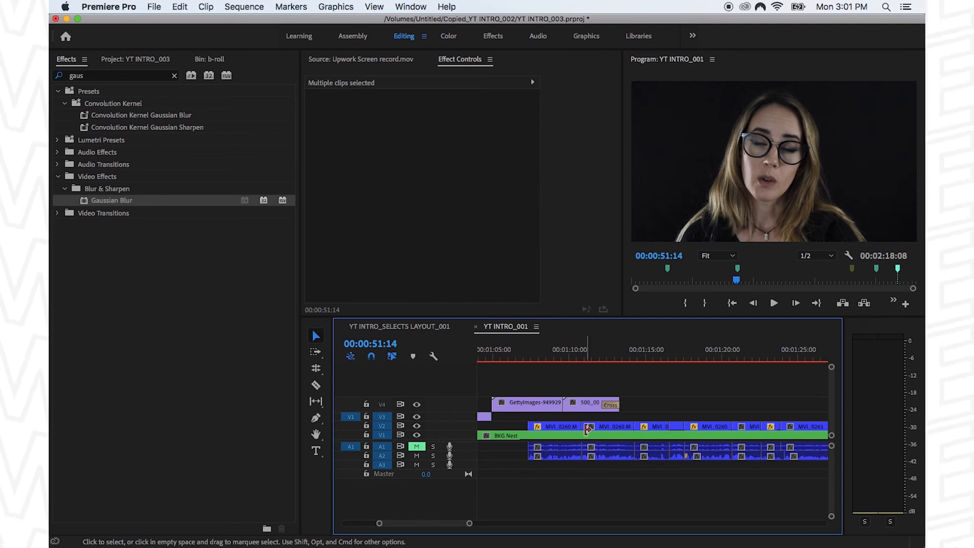
- Add the wide V2 talking-head clips between about 00:01:11:00 and 00:01:17:09 to the selection
click(681, 355)
key(=)
click(636, 425)
key(-)
key(-)
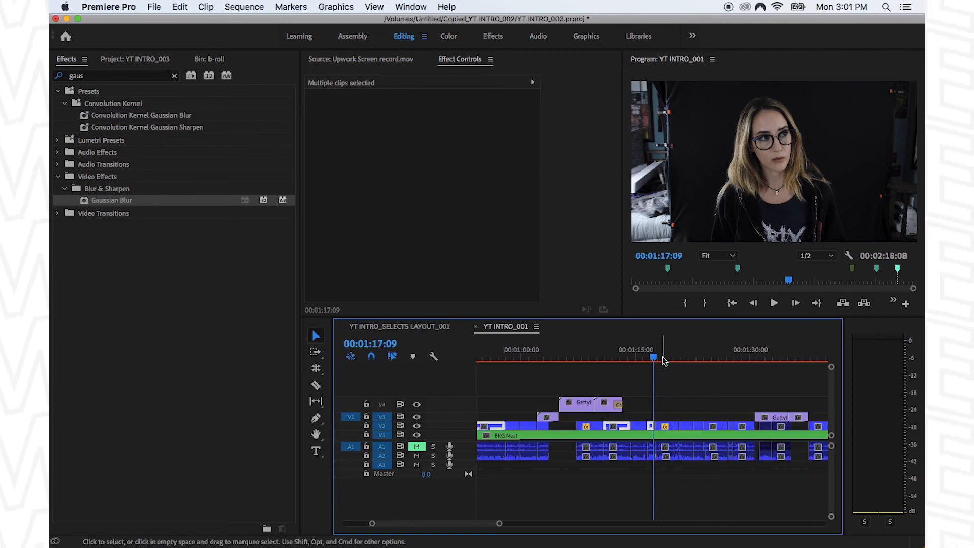
- Add the remaining wide V2 talking-head clips between about 00:01:21:00 and 00:01:49:00 to the selection
click(694, 359)
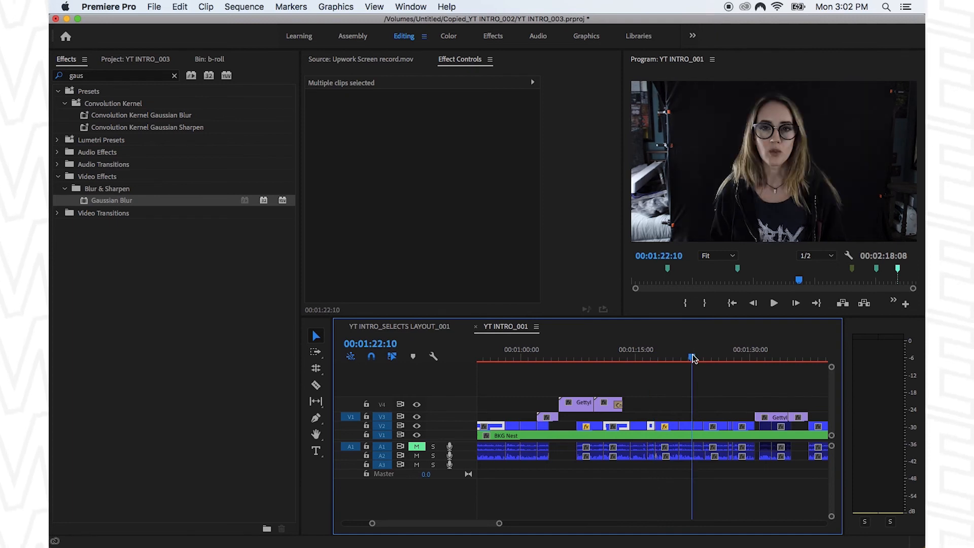
key(=)
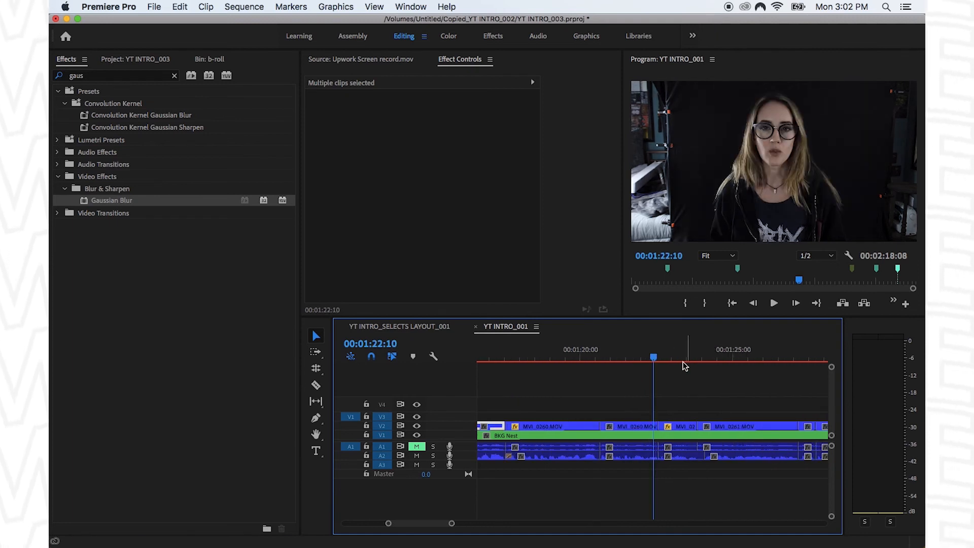
shift+click(633, 429)
shift+click(719, 431)
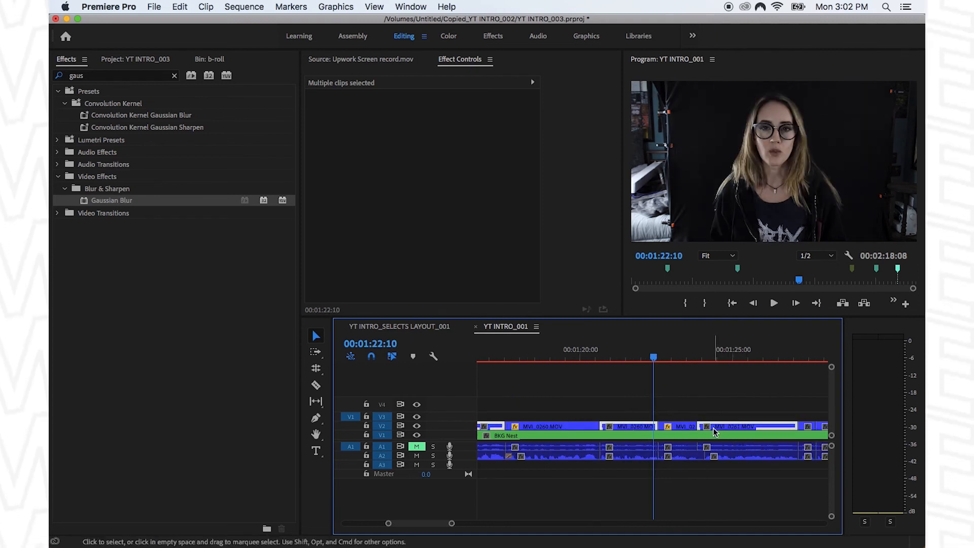
scroll(609, 426, down, 5)
shift+click(552, 426)
shift+click(607, 426)
key(minus)
key(minus)
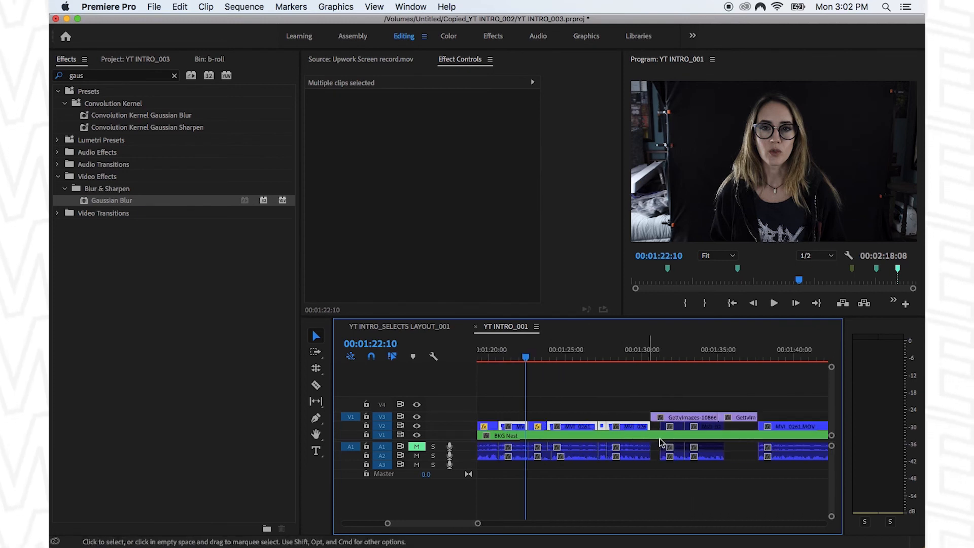
shift+click(730, 430)
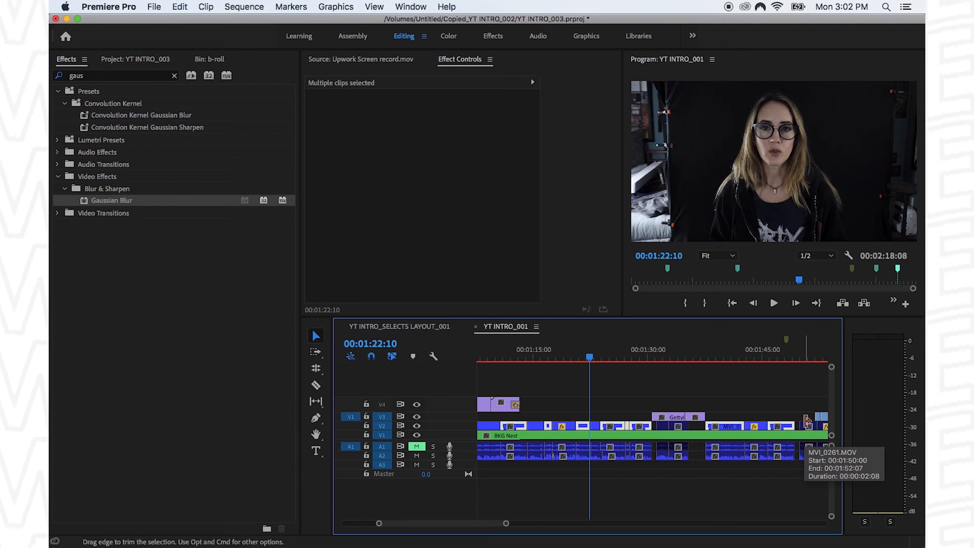
- Paste only the Crop effect onto the selected clips, excluding Motion, Opacity and Time Remapping
key(alt+super+v)
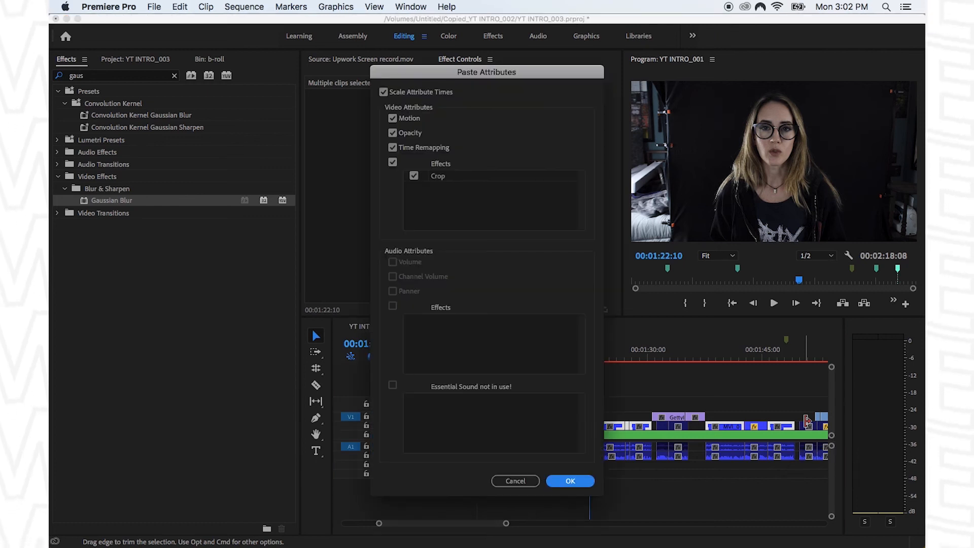
click(392, 119)
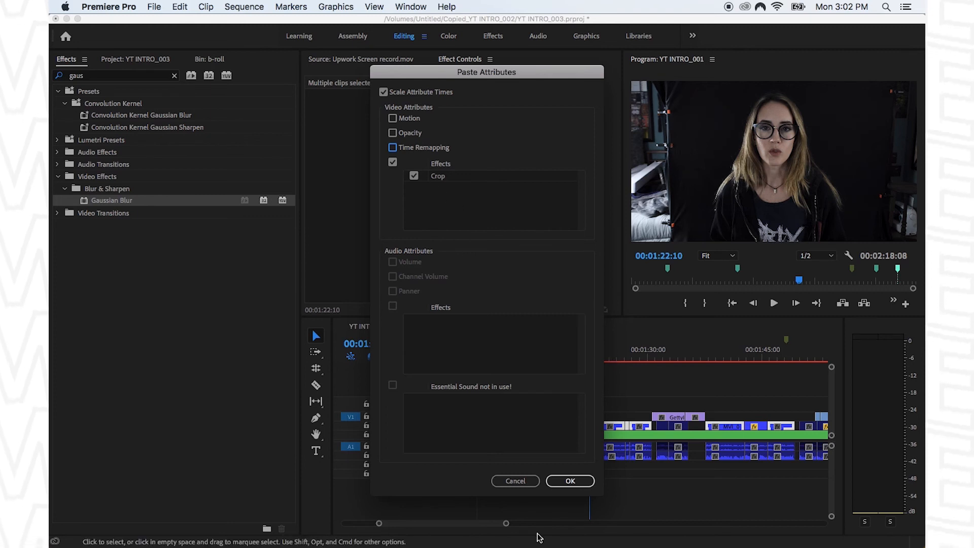
click(564, 481)
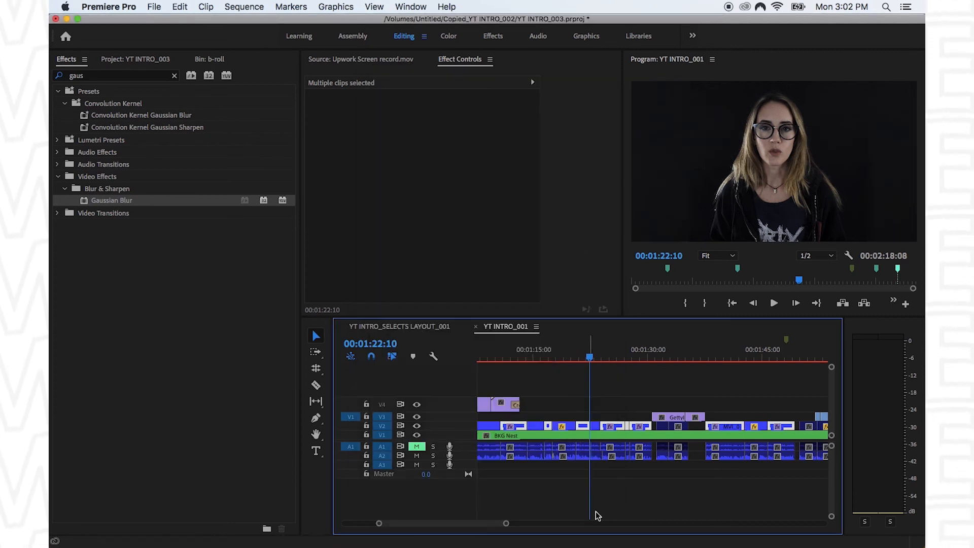
- Deselect the clips and check how they blend with the background at 00:01:40:03, 00:01:46:11 and 00:02:14:23
click(727, 376)
click(724, 356)
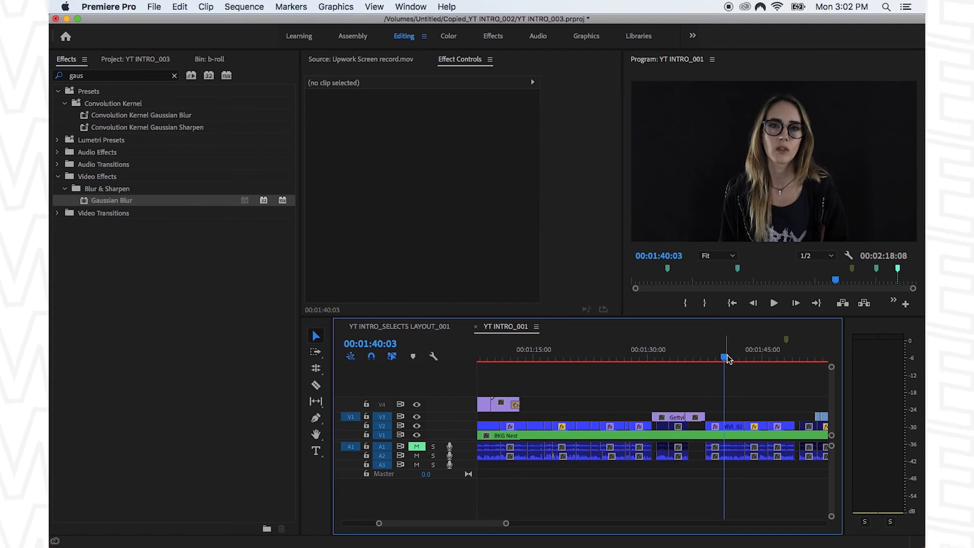
click(772, 361)
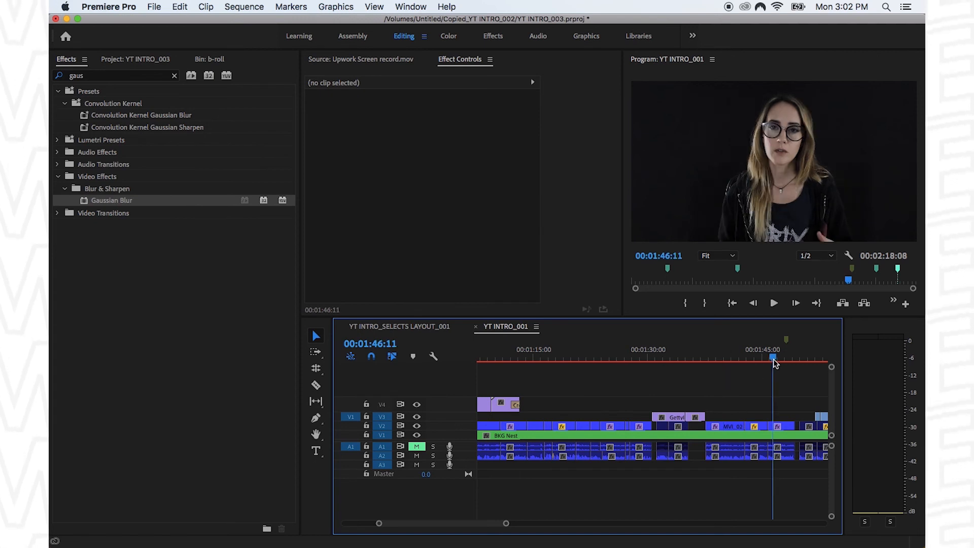
key(minus)
key(equal)
click(731, 359)
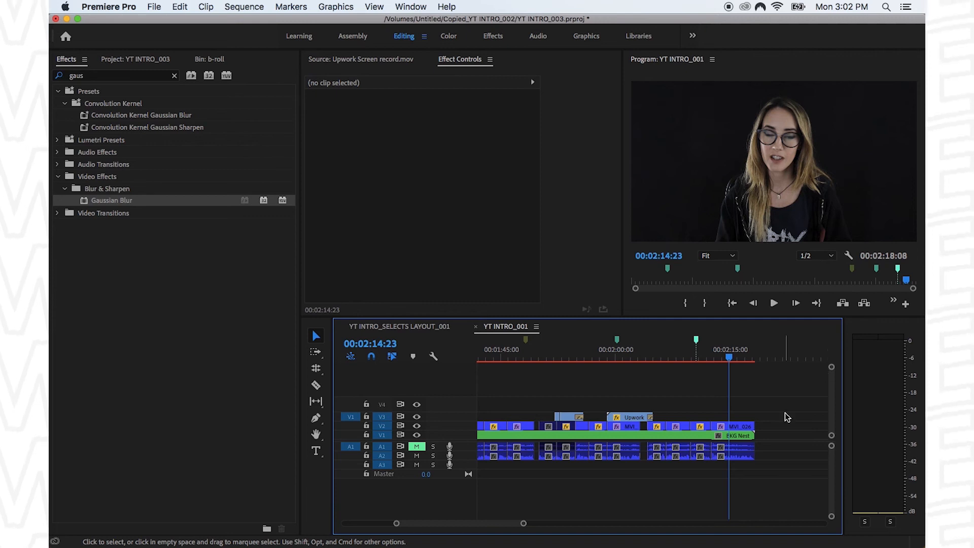
- Shift the b-roll clips up one track and create a 1920 x 1080 adjustment layer at 25 fps with square pixels
key(Home)
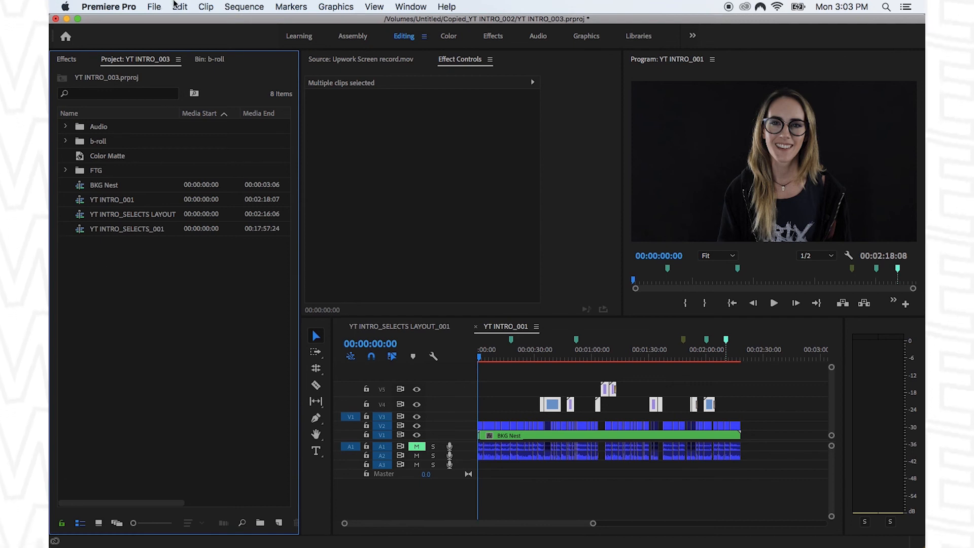
click(154, 6)
mouse_move(274, 22)
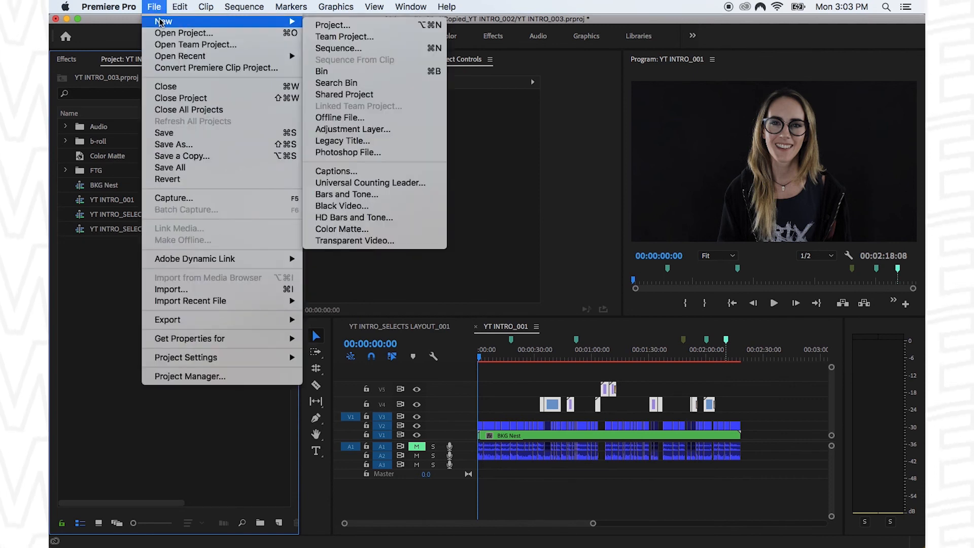
click(386, 136)
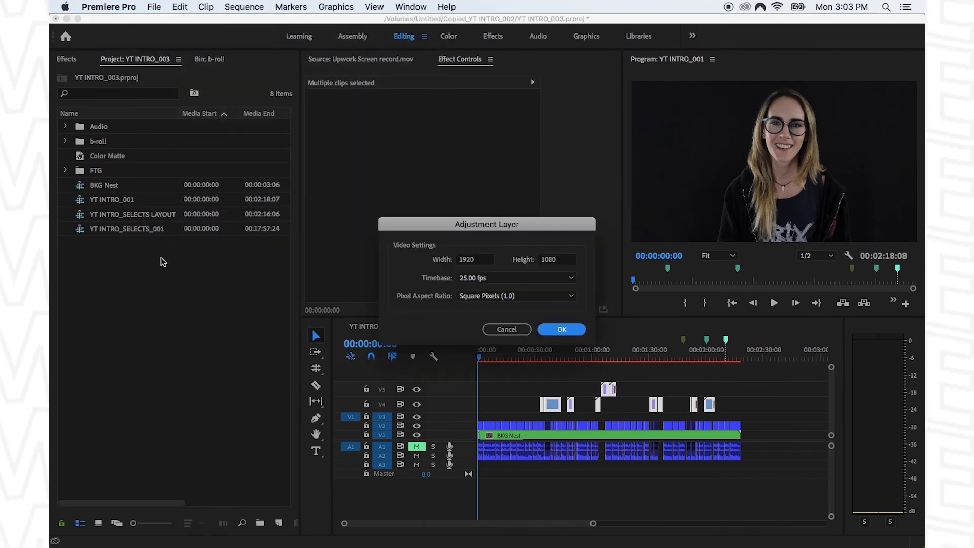
key(Return)
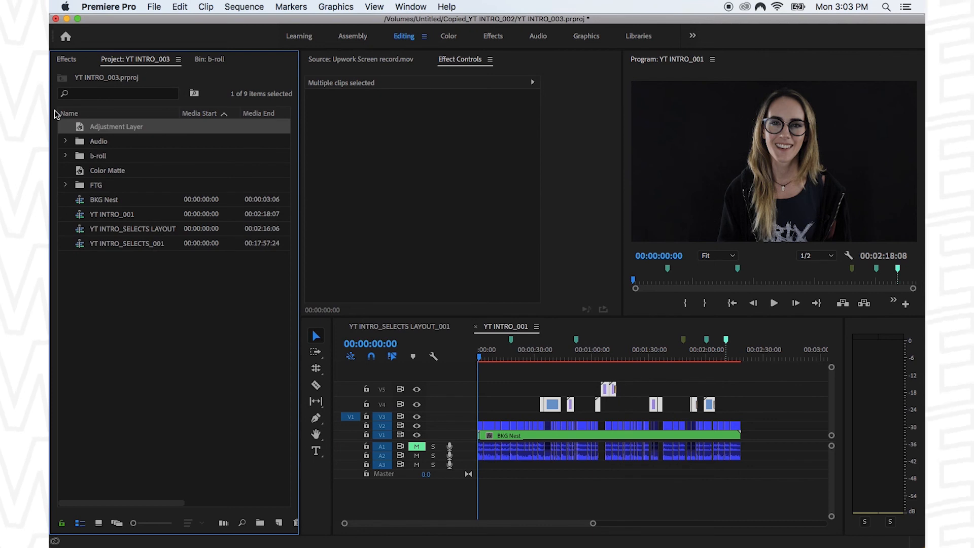
- Place the adjustment layer on V3 across the whole sequence and move the playhead to 00:00:01:14 in the first shot
drag(78, 126, 745, 409)
click(496, 356)
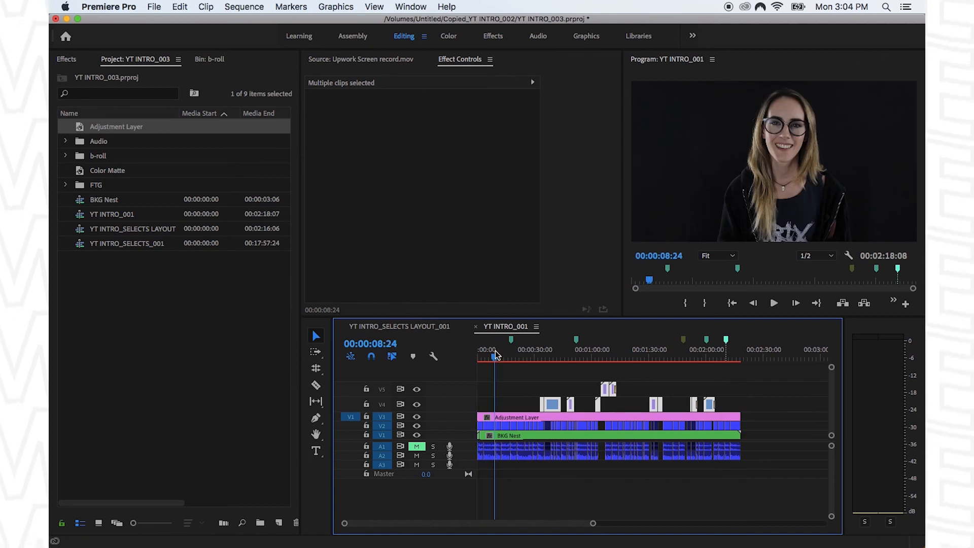
key(equal)
key(equal)
key(equal)
click(501, 355)
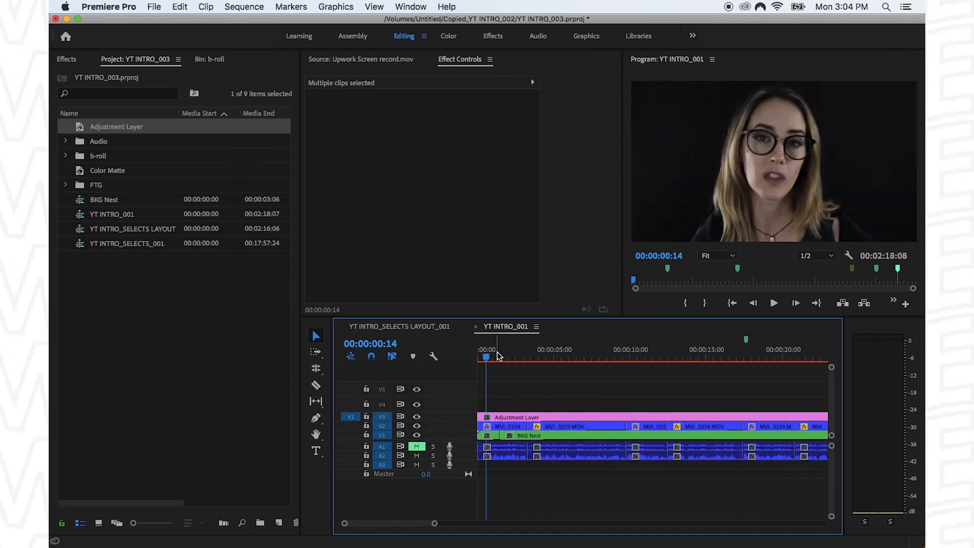
drag(502, 350, 502, 354)
- Select the adjustment layer on V3, search the effects for "fast" and apply Fast Color Corrector to it
click(514, 428)
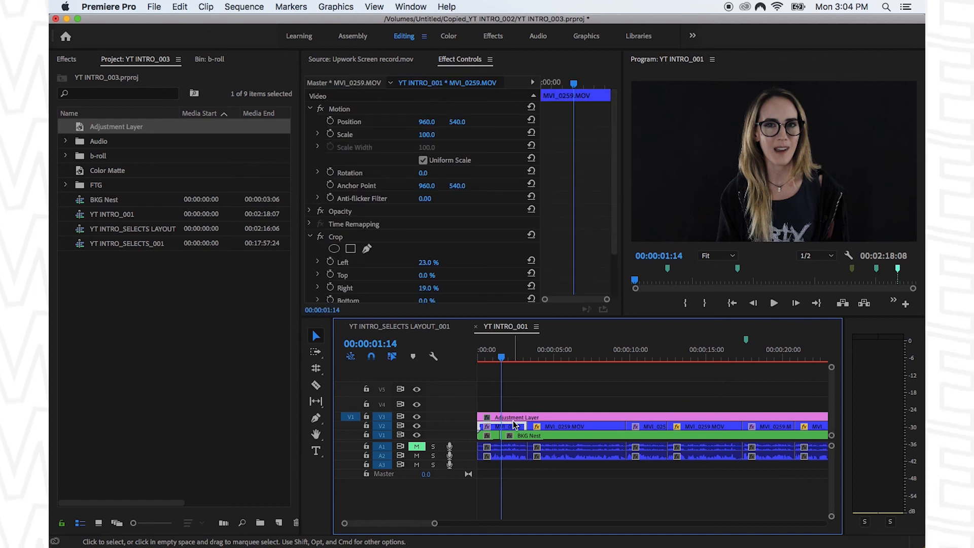
click(508, 419)
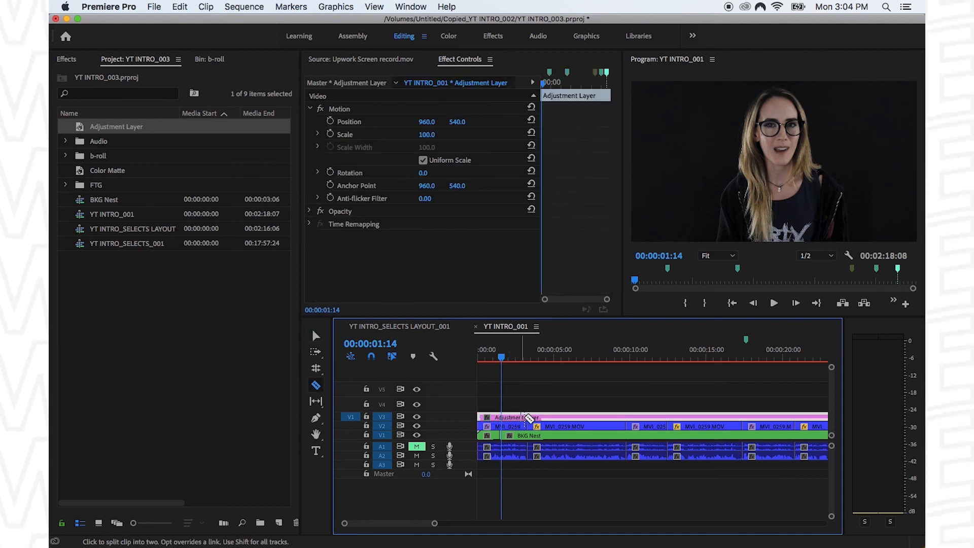
key(super+z)
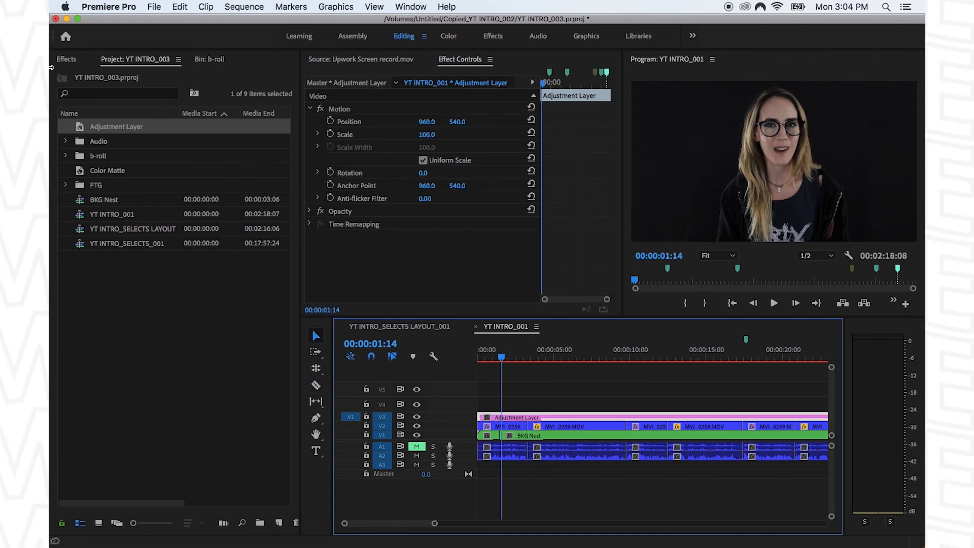
click(66, 60)
click(99, 76)
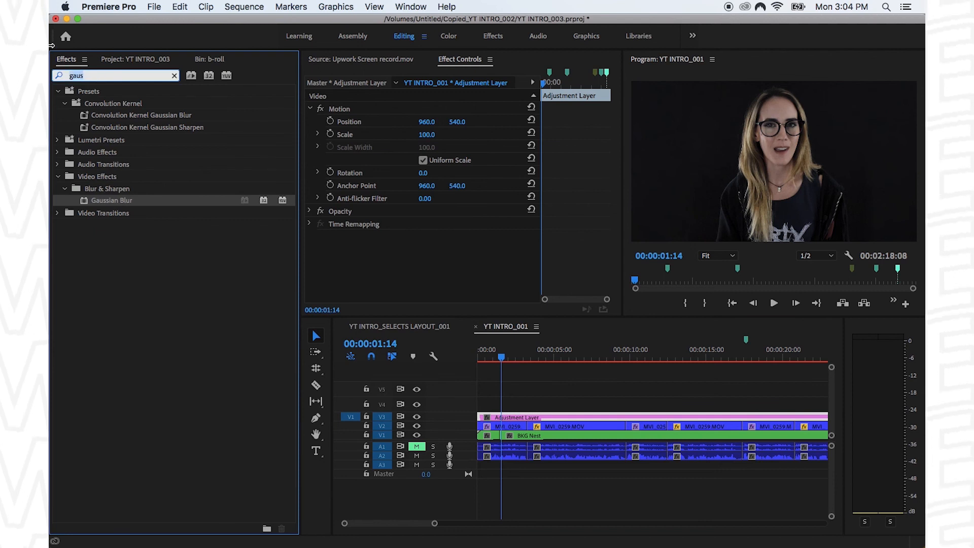
text(fast)
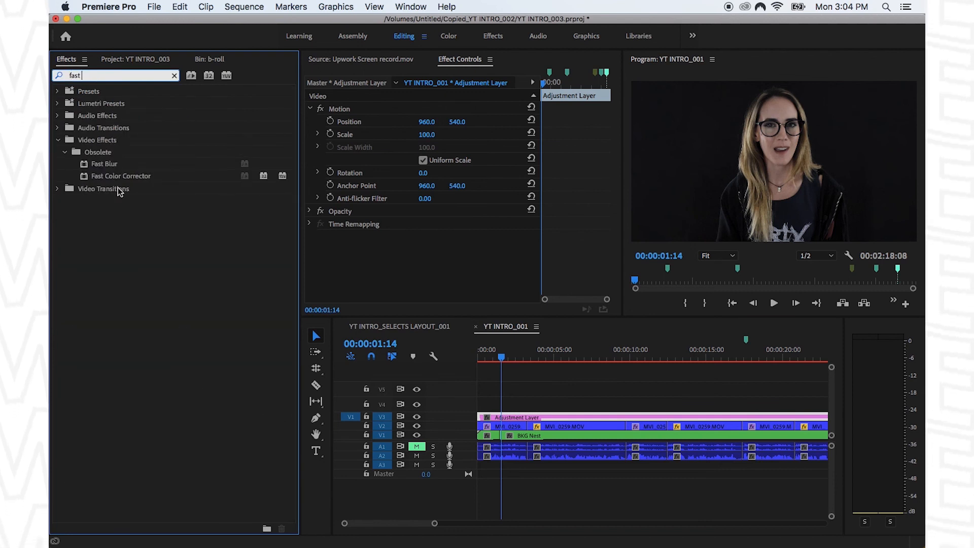
drag(126, 179, 321, 184)
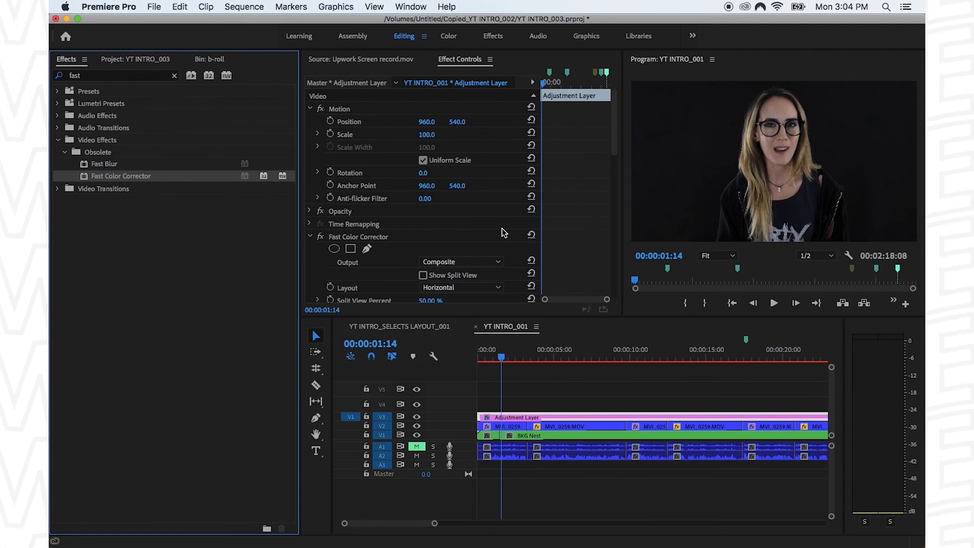
- Sample the white balance from the grey shirt lettering in the sequence's first frame at 100% preview zoom, then fit the preview again
scroll(504, 233, down, 8)
scroll(431, 225, up, 5)
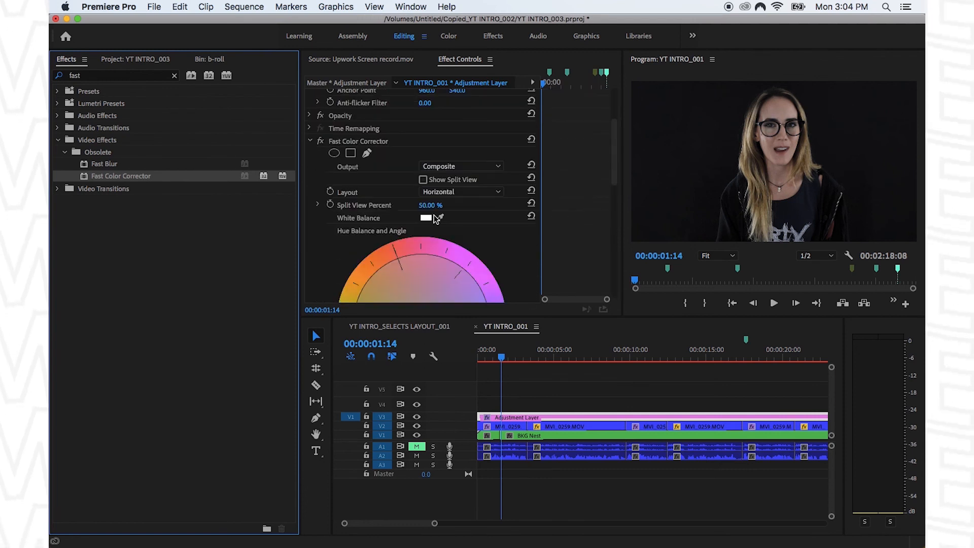
click(822, 205)
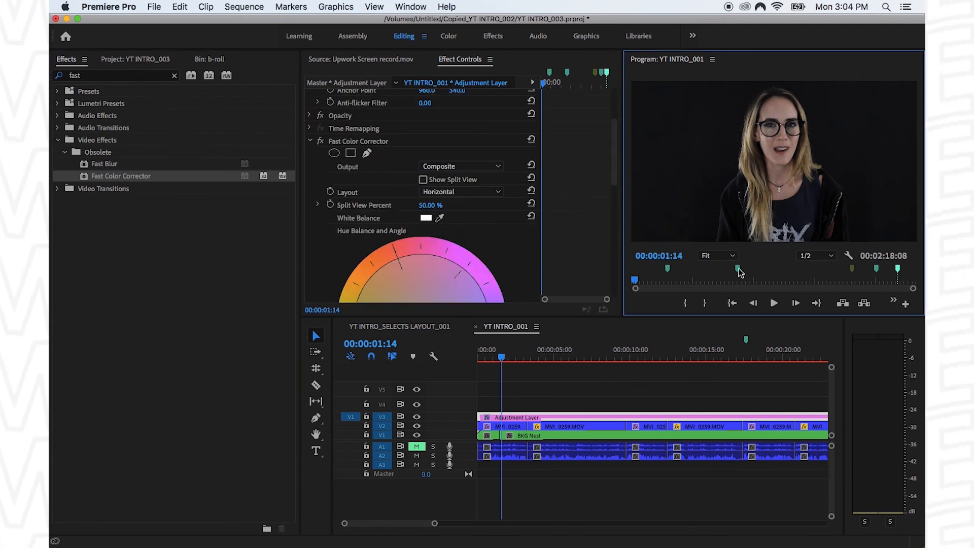
click(723, 256)
click(724, 334)
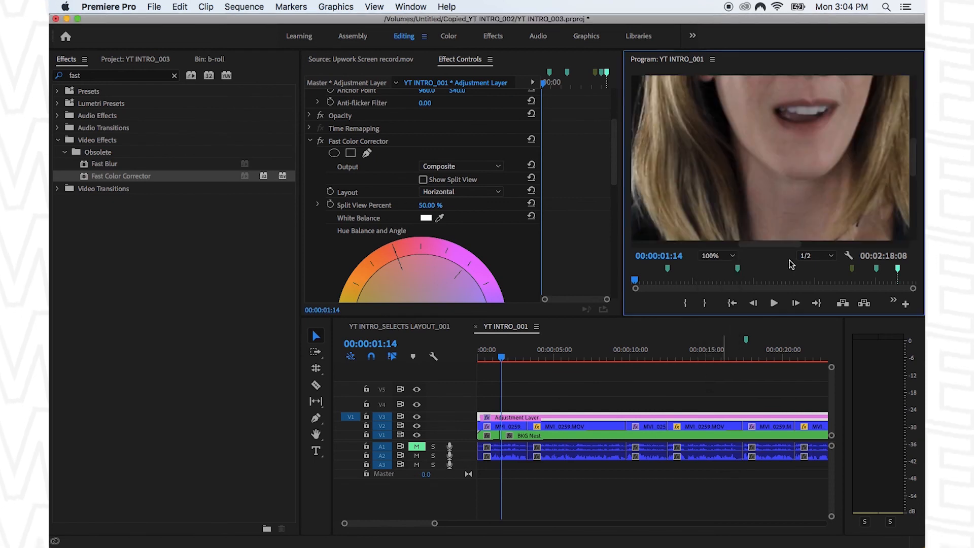
key(Home)
drag(917, 168, 914, 236)
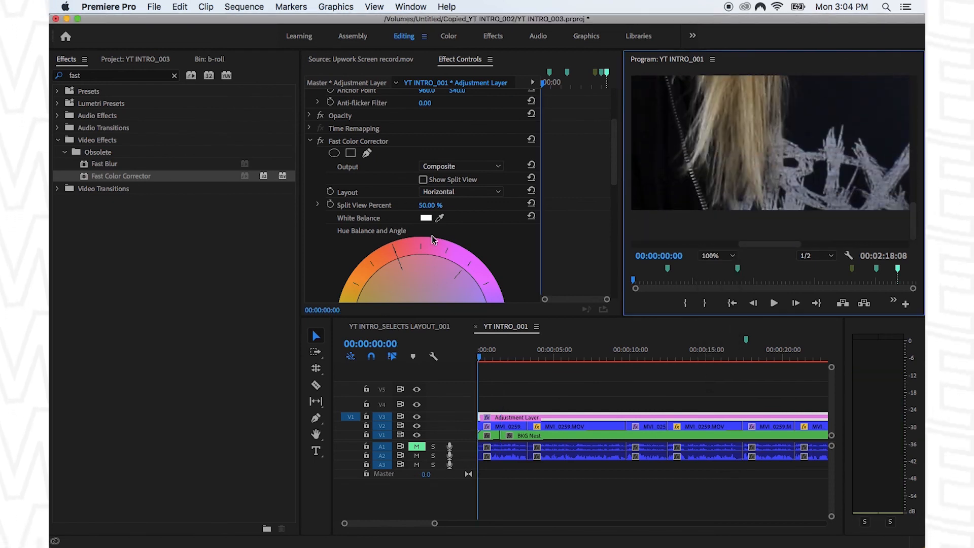
click(439, 218)
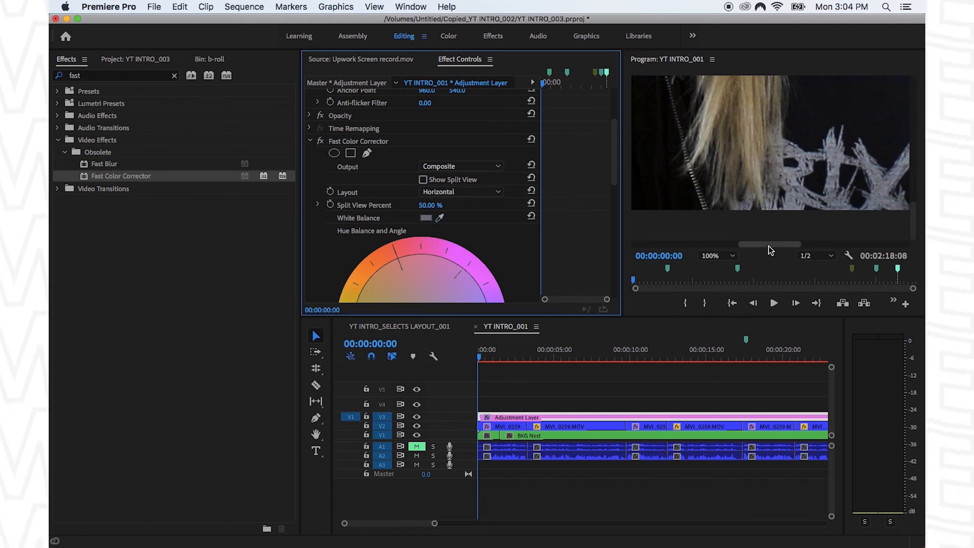
click(716, 256)
- Set the Fast Color Corrector's Saturation to 150 on the adjustment layer
scroll(462, 152, down, 10)
click(435, 184)
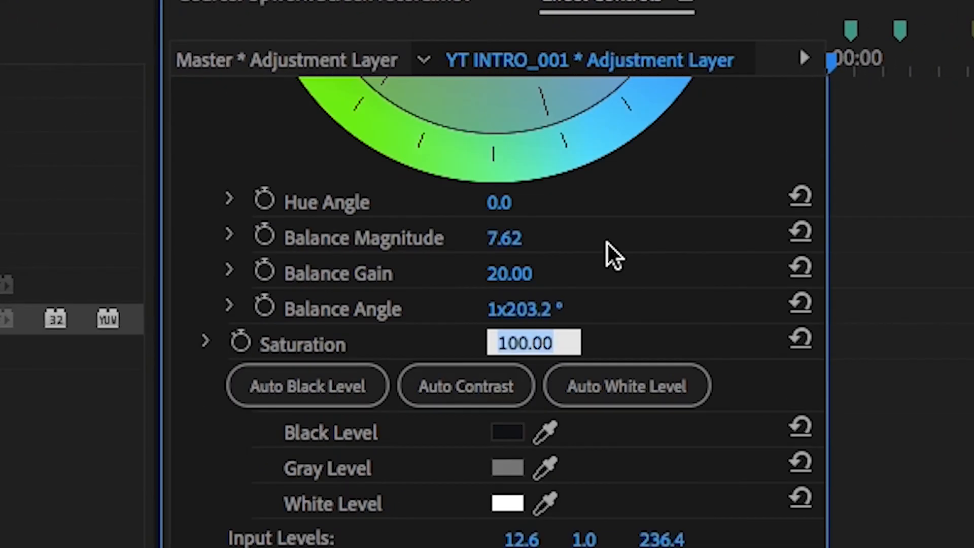
text(150)
key(Return)
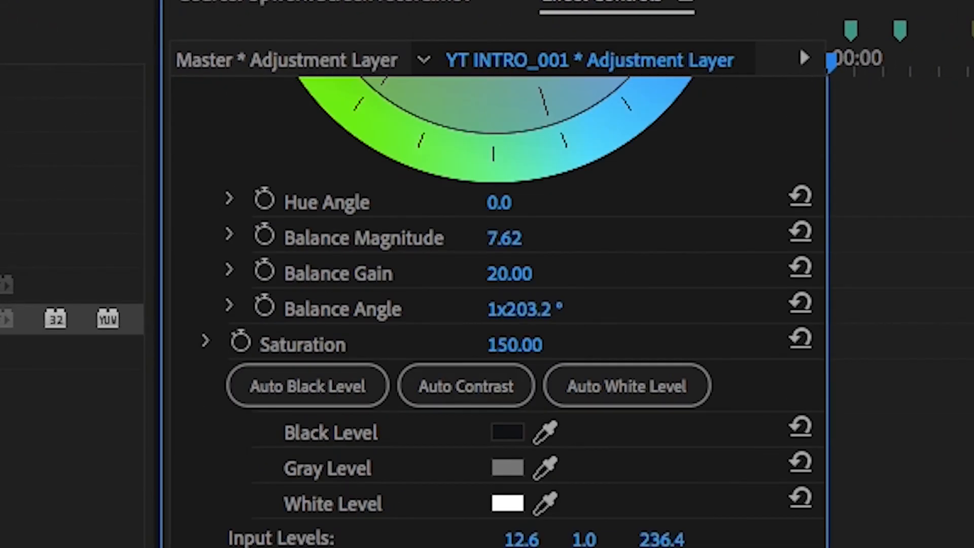
- Reset the white balance and shift the hue balance slightly towards blue-cyan, with a magnitude of about 11.24 and an angle of about 62.4°
scroll(930, 382, up, 10)
scroll(930, 378, down, 1)
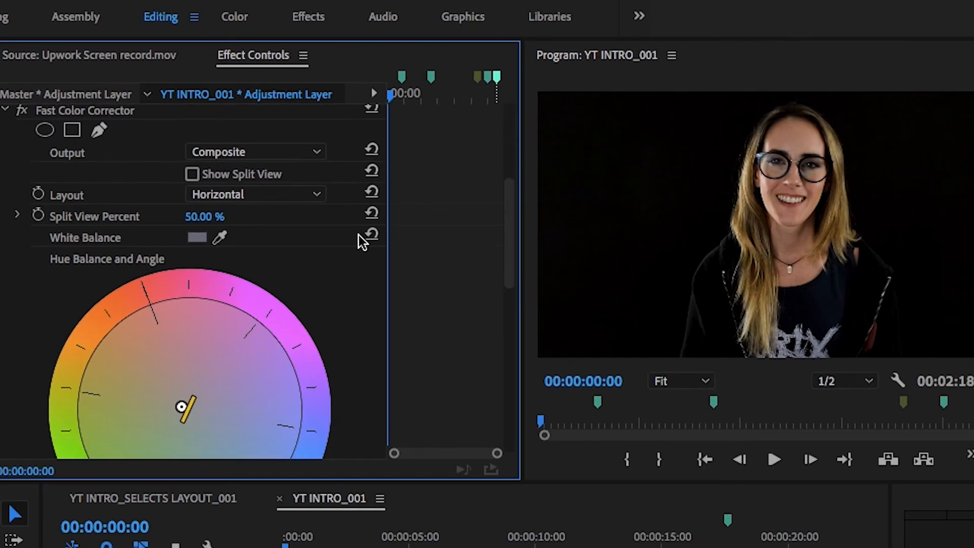
click(371, 237)
scroll(310, 370, down, 4)
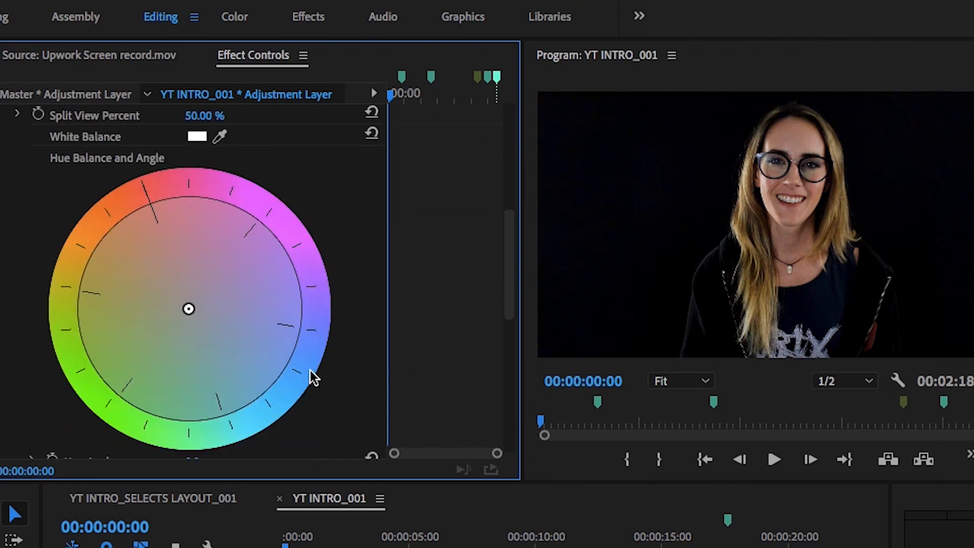
drag(195, 312, 195, 320)
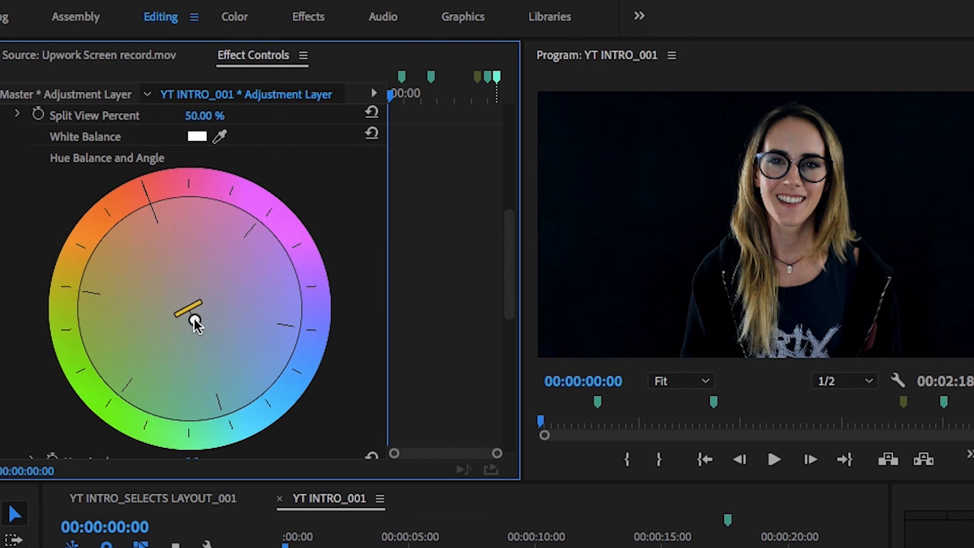
- Sample the Fast Color Corrector's Black Level from the dark background beside the woman in the preview
scroll(426, 363, down, 5)
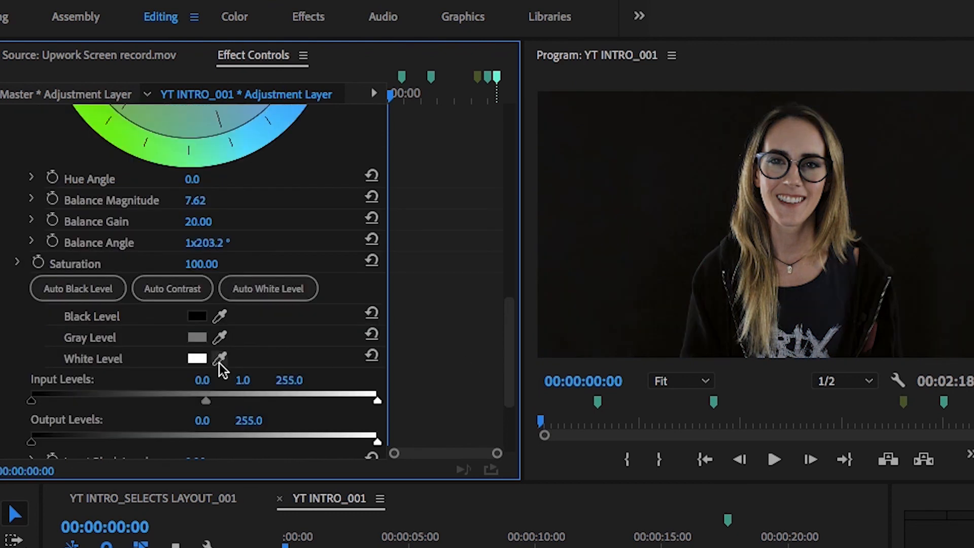
click(220, 319)
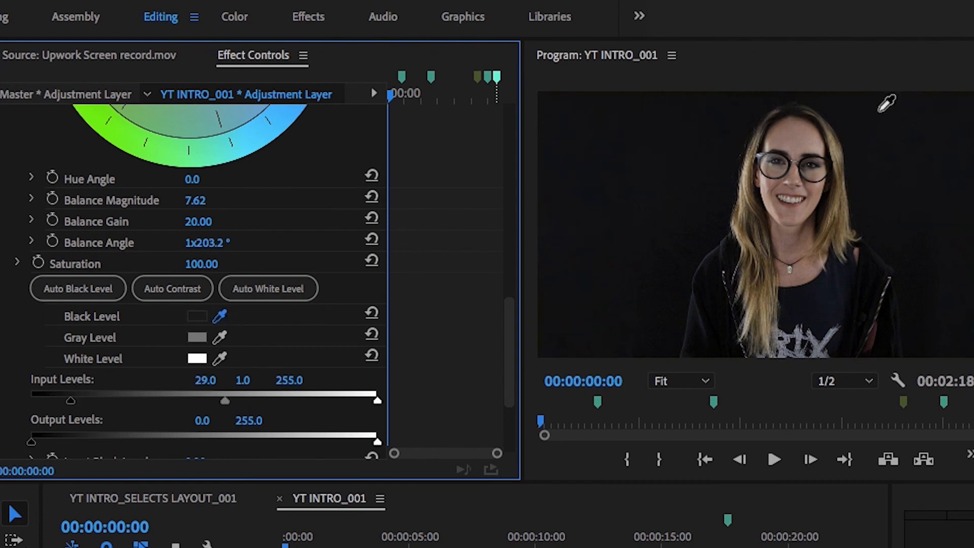
click(602, 157)
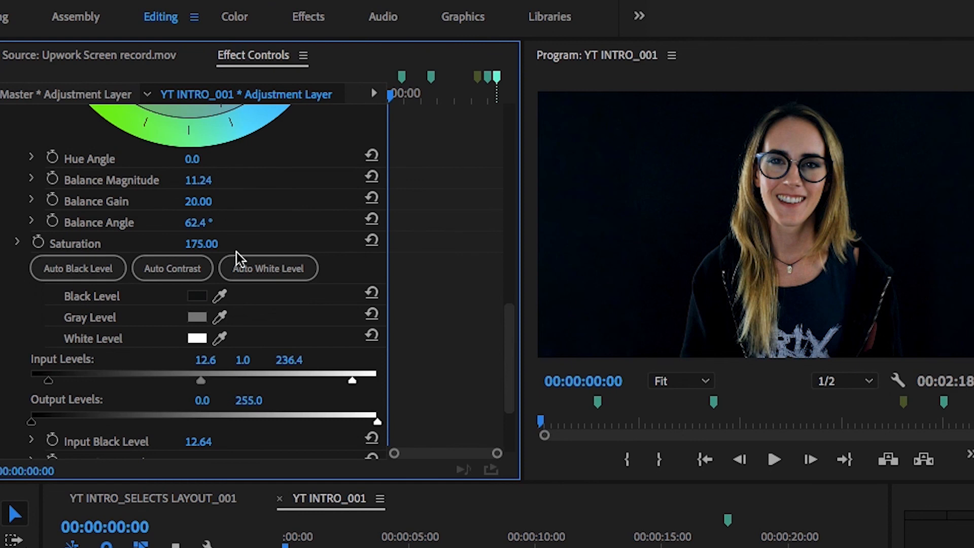
scroll(443, 341, up, 10)
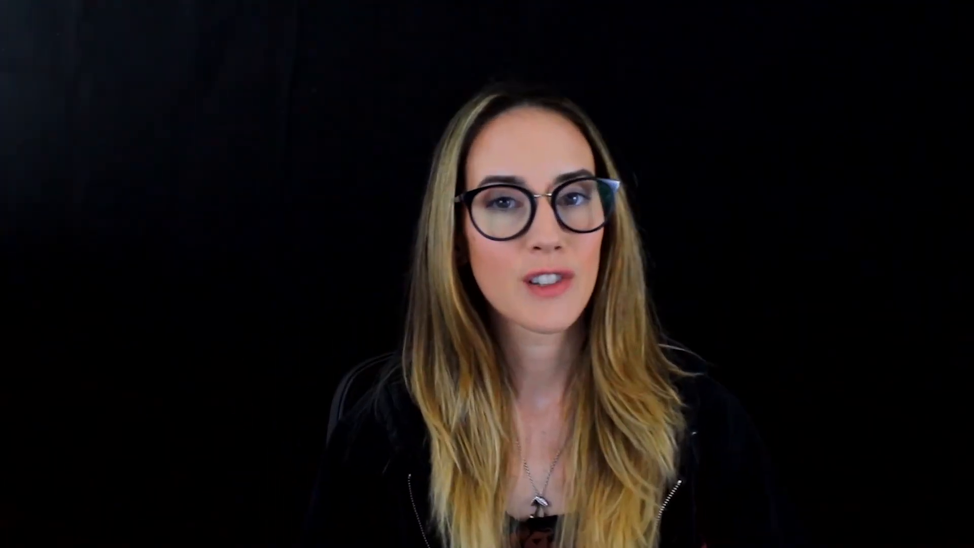